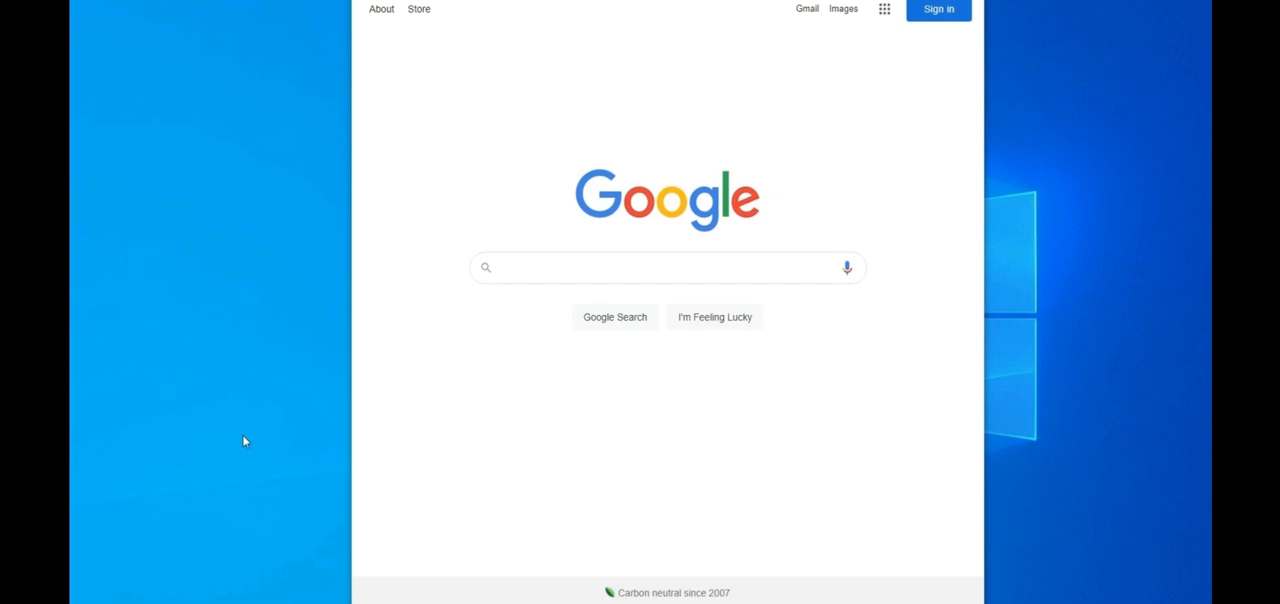
Step: Search Google for "virtualbox oracle download"
{"action": "left_click", "coordinate": [520, 268]}
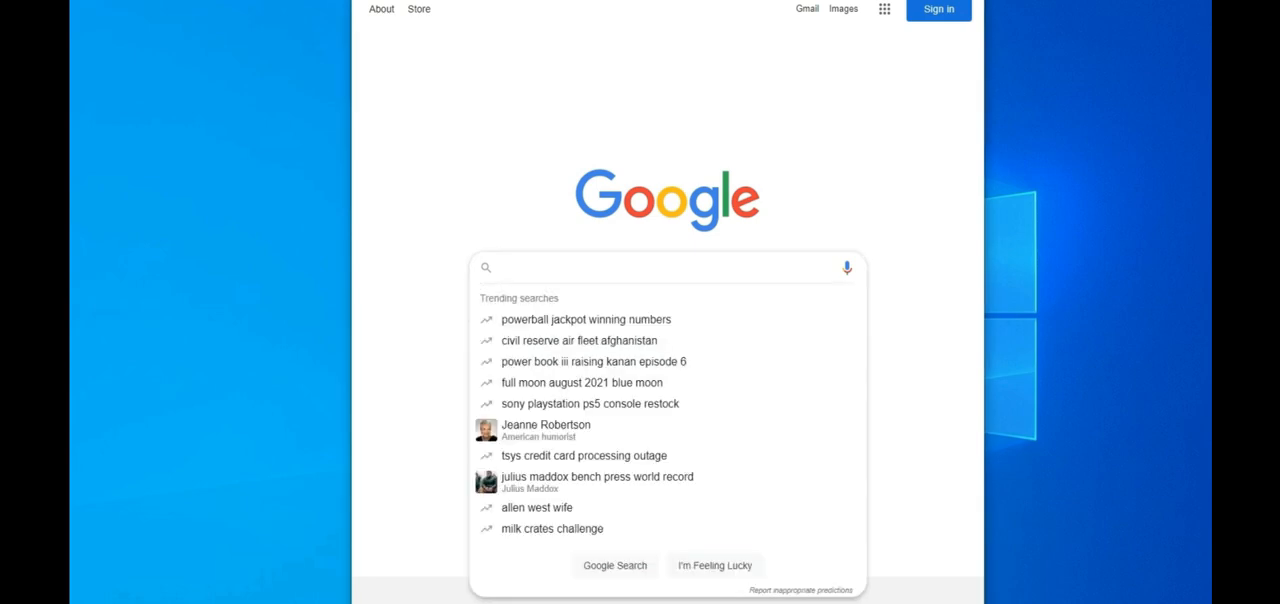
{"action": "type", "text": "virt"}
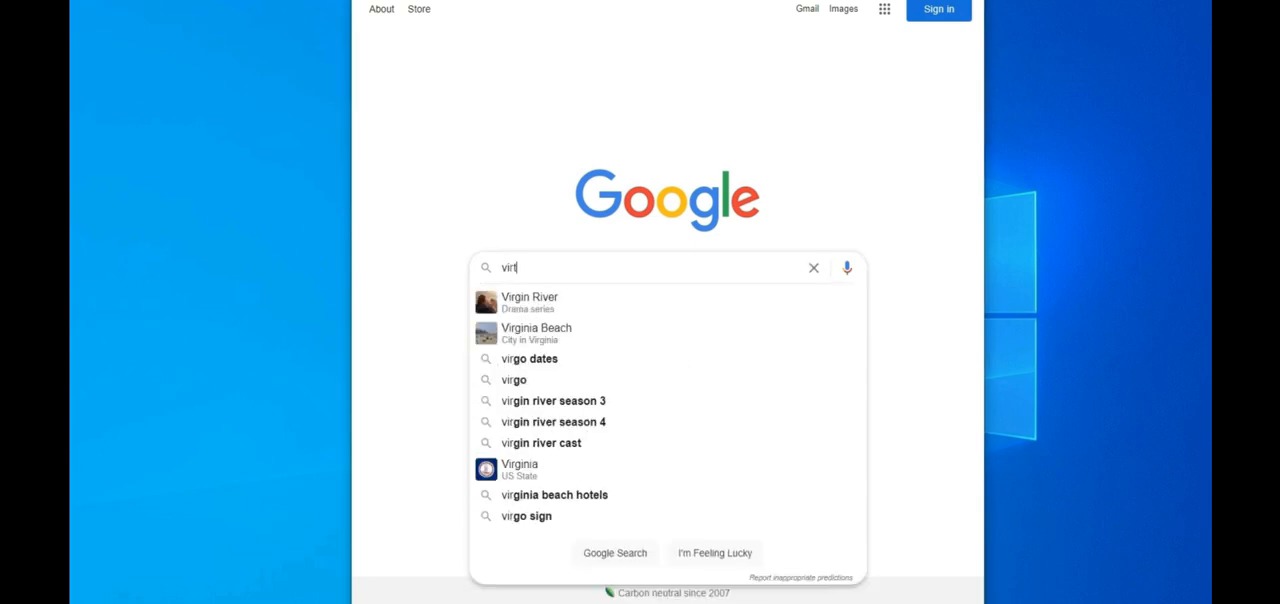
{"action": "type", "text": "ualbox or"}
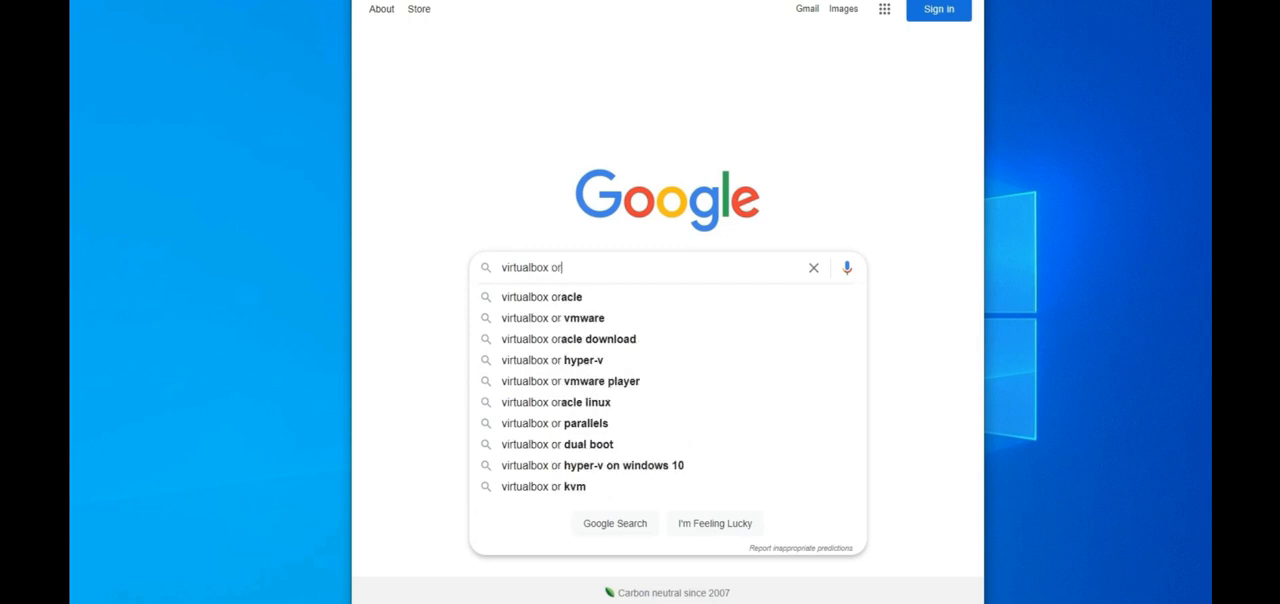
{"action": "type", "text": "acle do"}
{"action": "key", "text": "Down"}
{"action": "key", "text": "Return"}
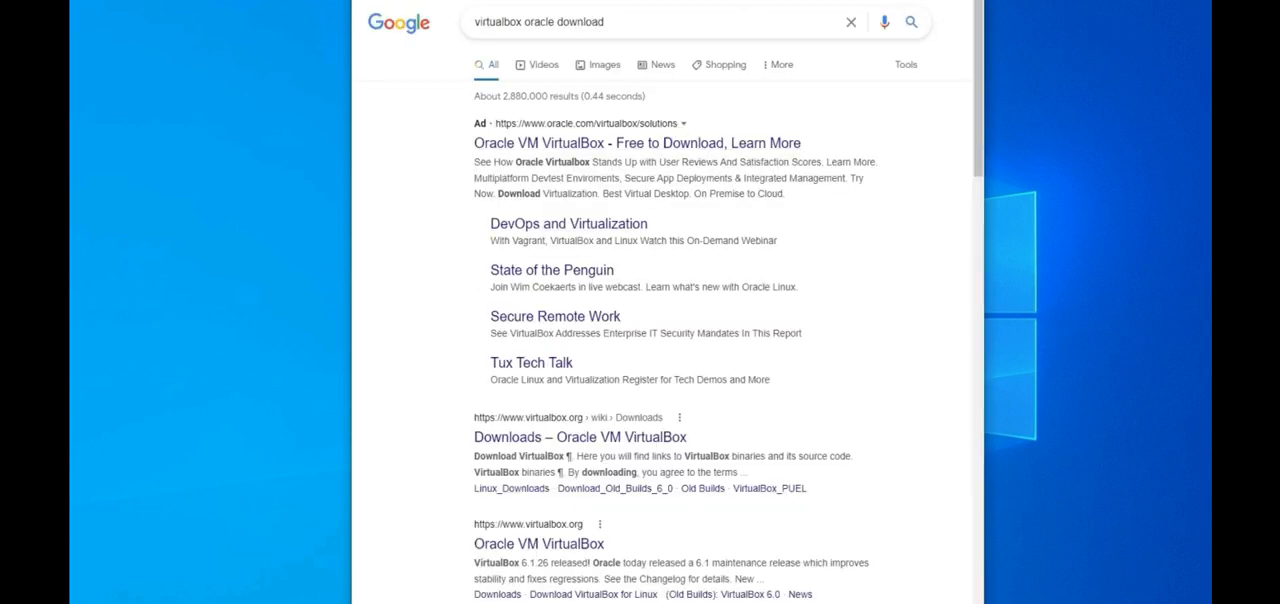
Step: Open the Downloads page on virtualbox.org and download the VirtualBox 6.1.26 platform package for Windows hosts
{"action": "key", "text": "super+Up"}
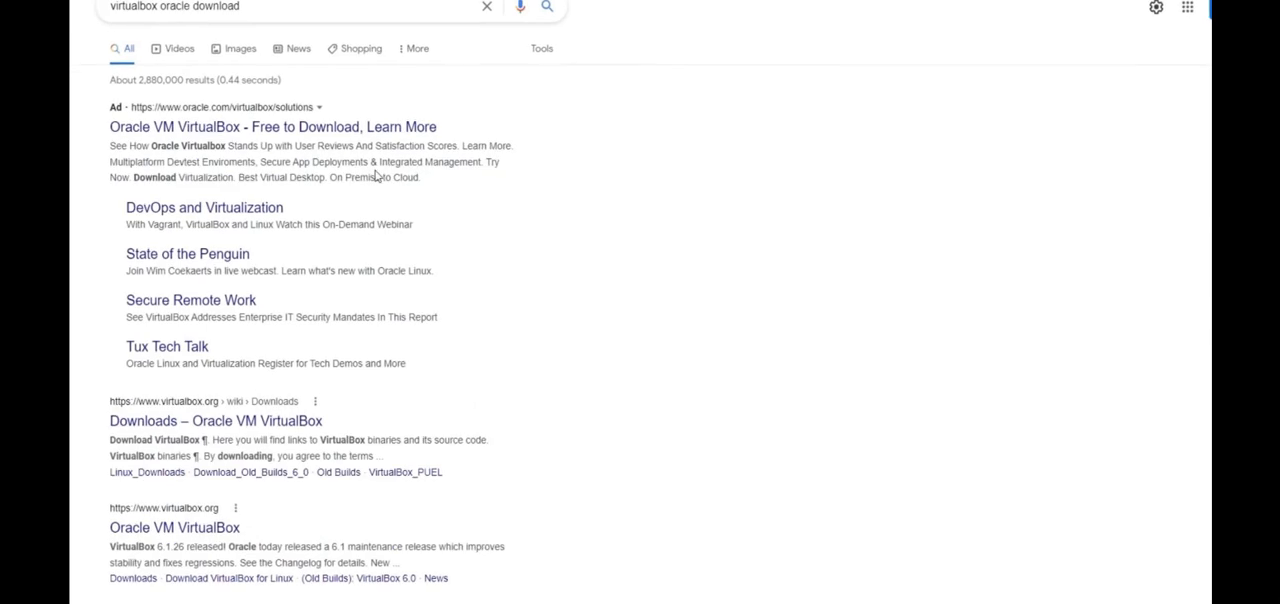
{"action": "left_click", "coordinate": [211, 428]}
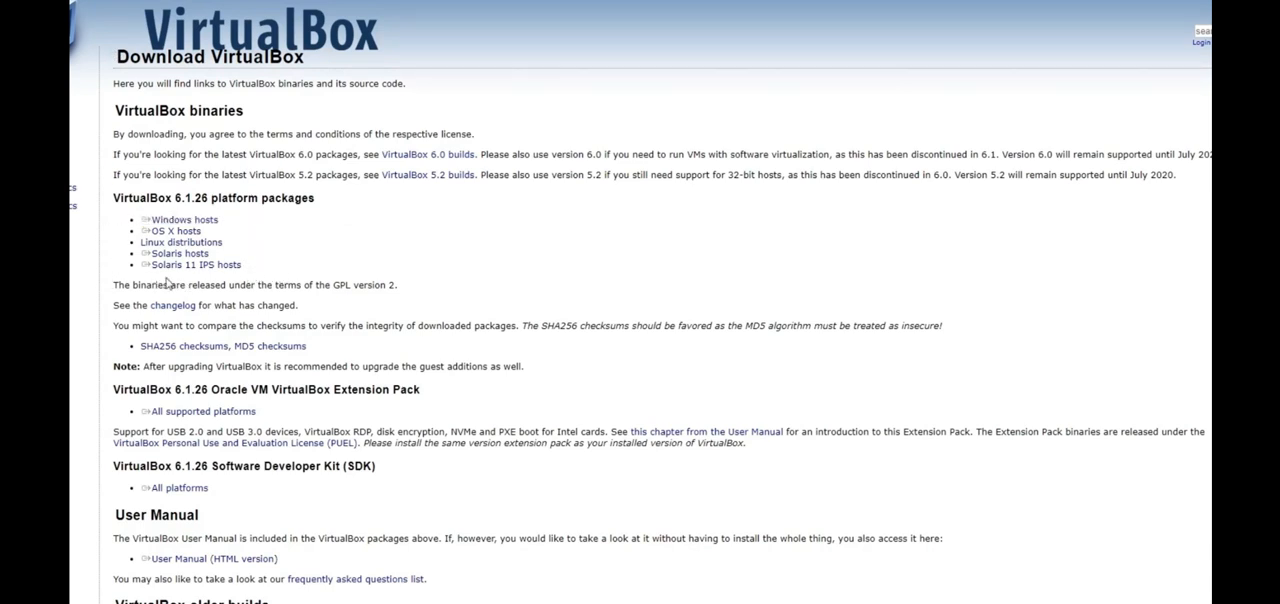
{"action": "key", "text": "super+Right"}
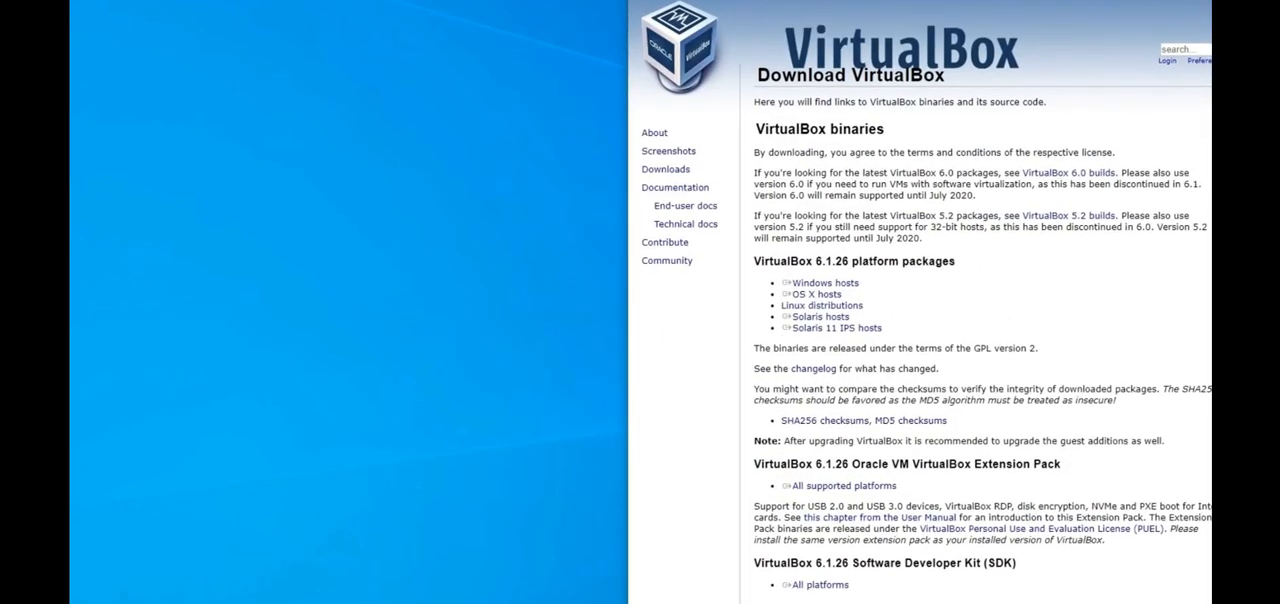
{"action": "triple_click", "coordinate": [826, 287]}
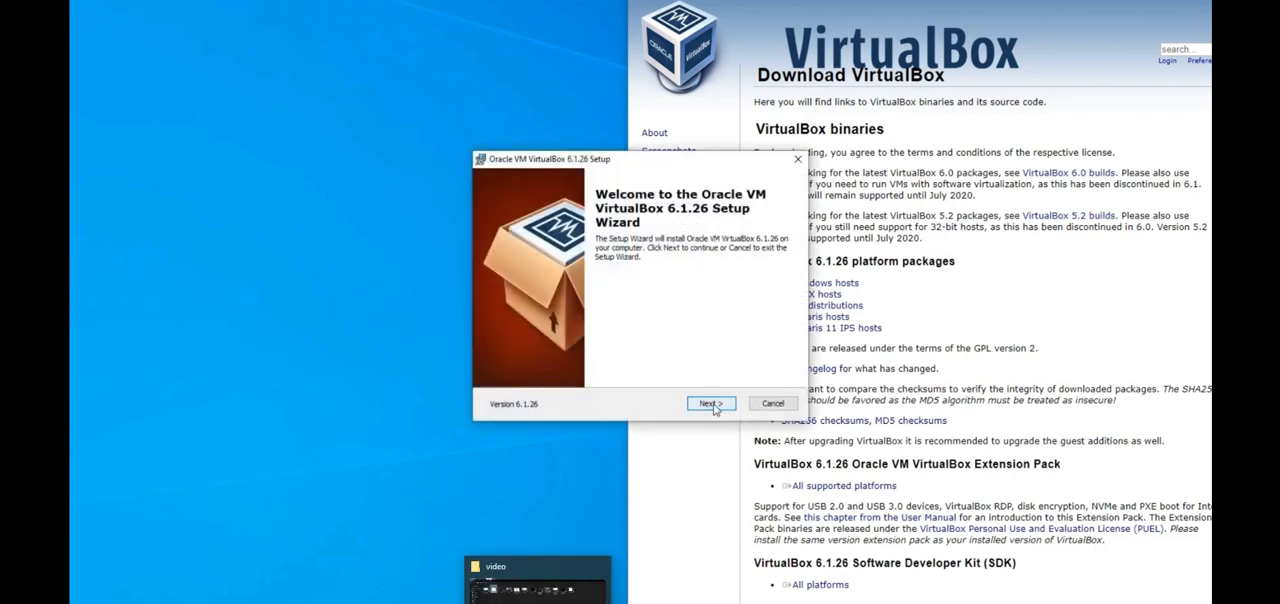
Step: Go through the VirtualBox 6.1.26 setup wizard with the default options and start the installation
{"action": "left_click", "coordinate": [712, 404]}
{"action": "left_click", "coordinate": [712, 404]}
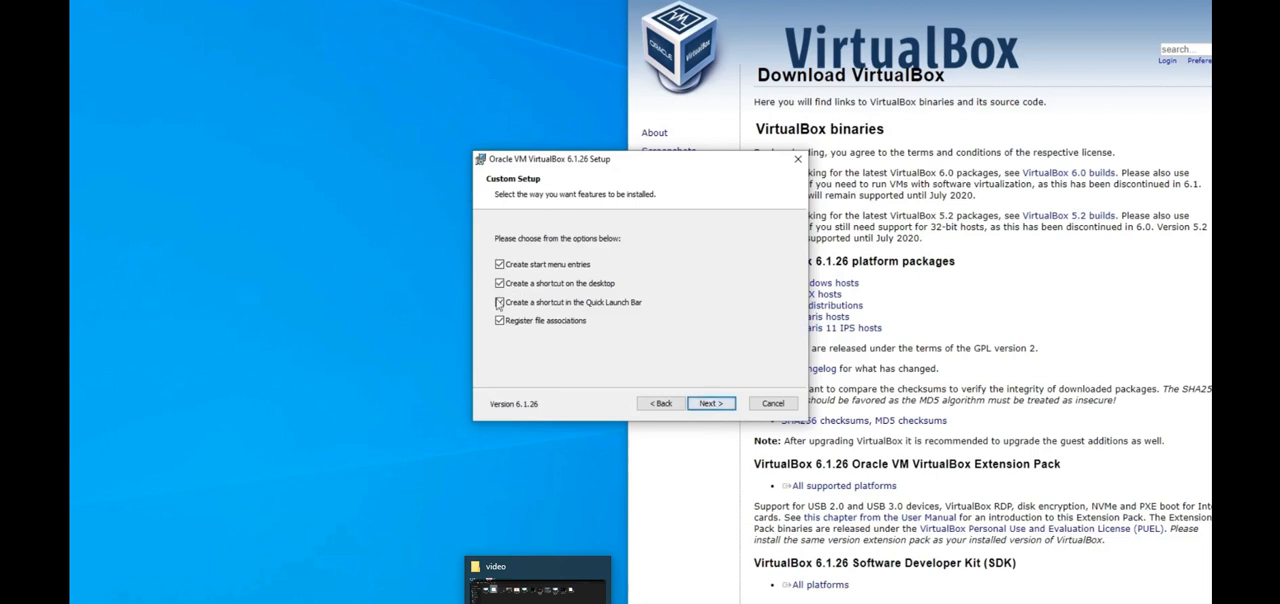
{"action": "left_click", "coordinate": [712, 404]}
{"action": "left_click", "coordinate": [713, 404]}
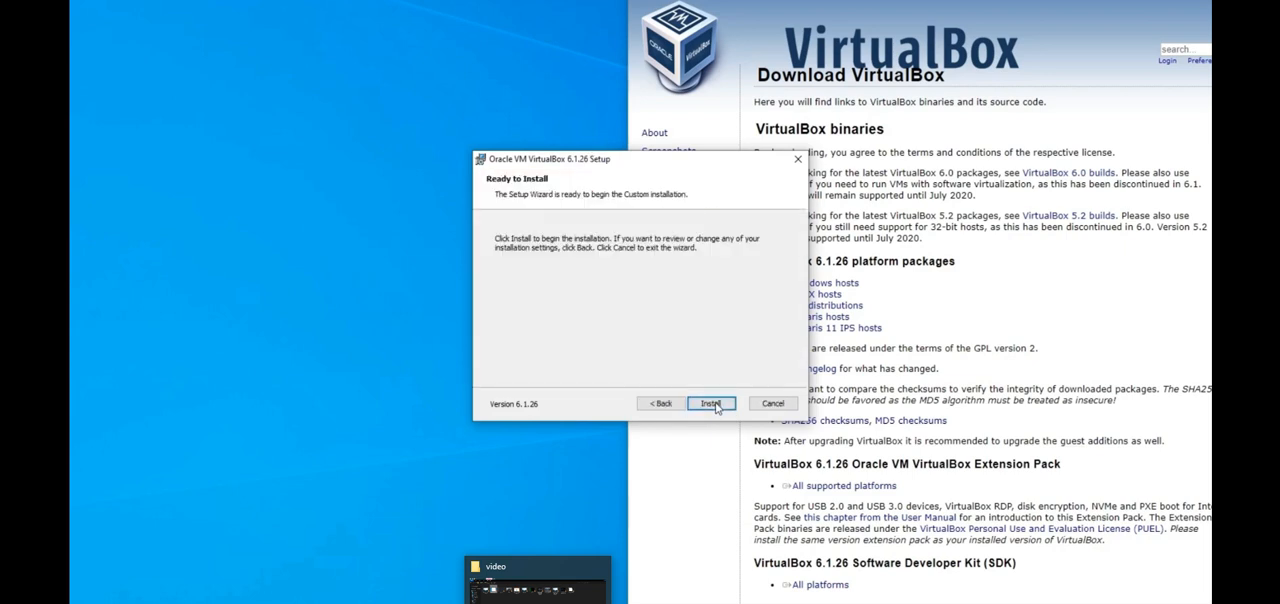
{"action": "left_click", "coordinate": [713, 404]}
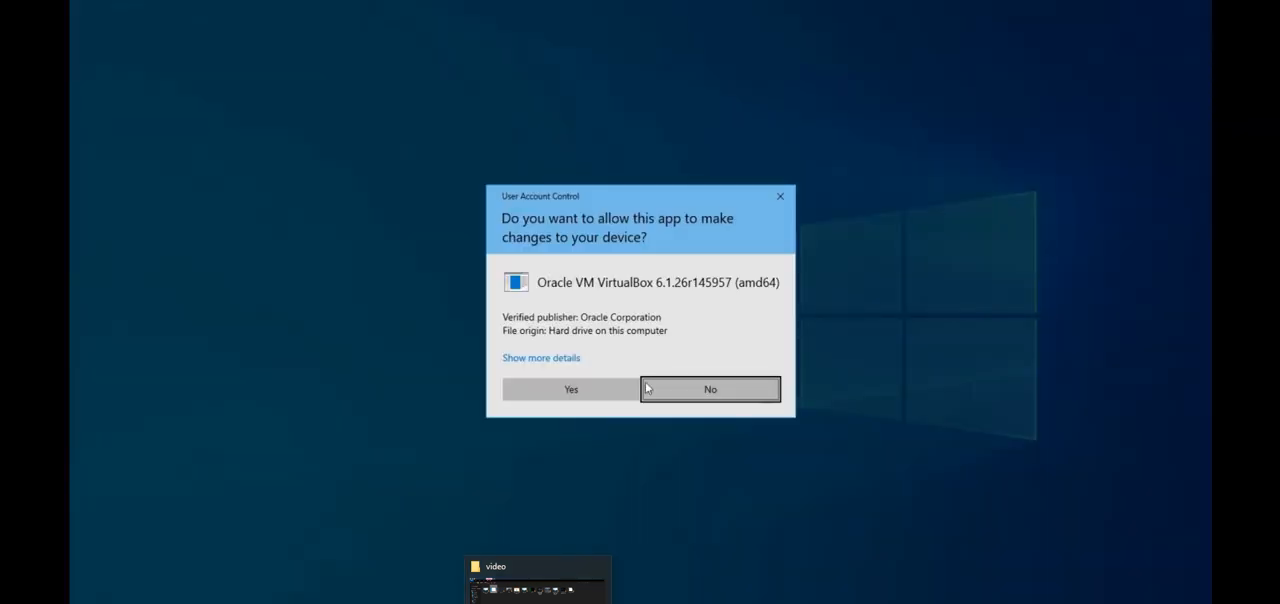
Step: Allow the VirtualBox installer to make changes, install the Oracle device software, and finish setup with VirtualBox set to start
{"action": "left_click", "coordinate": [570, 397]}
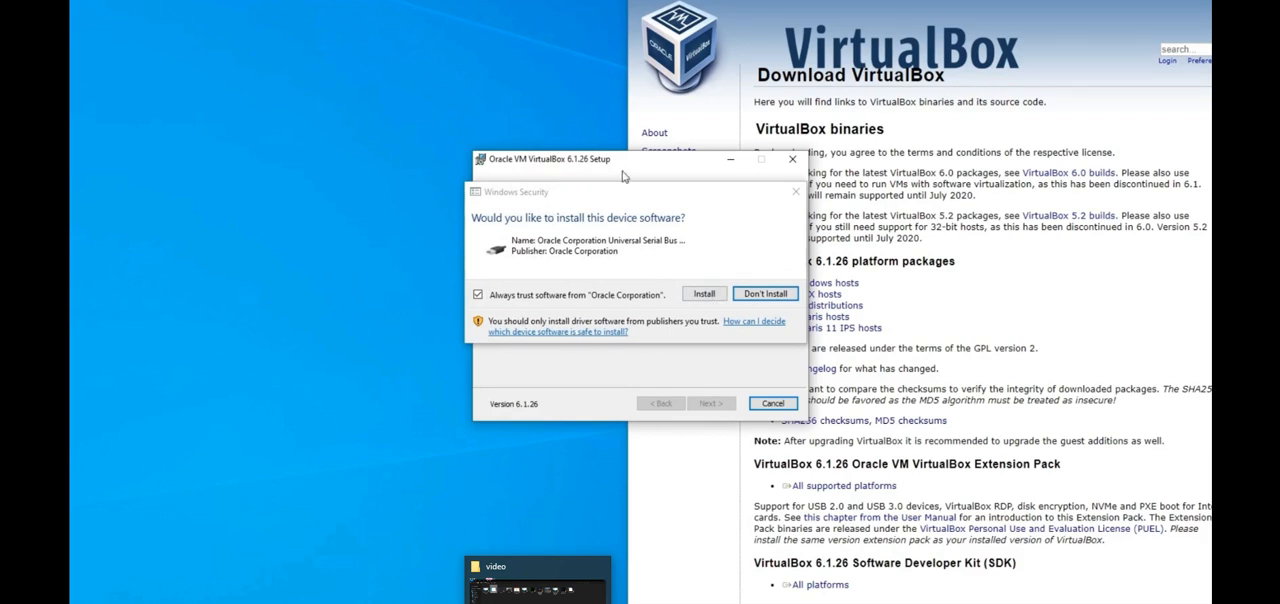
{"action": "left_click", "coordinate": [700, 294]}
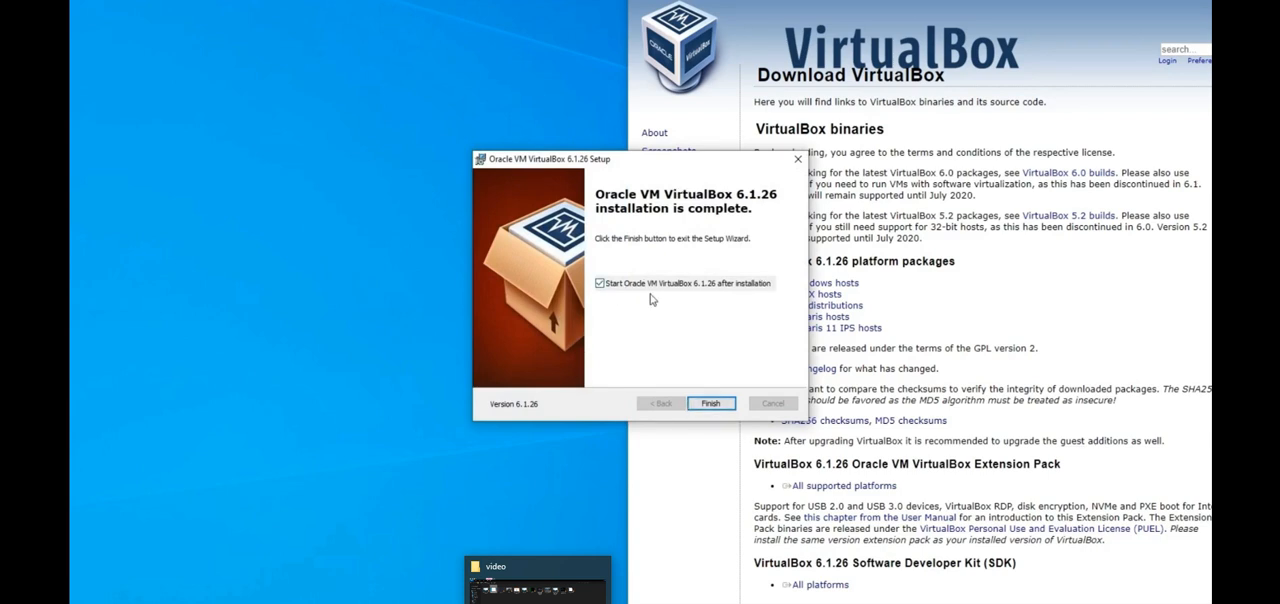
{"action": "left_click", "coordinate": [711, 404]}
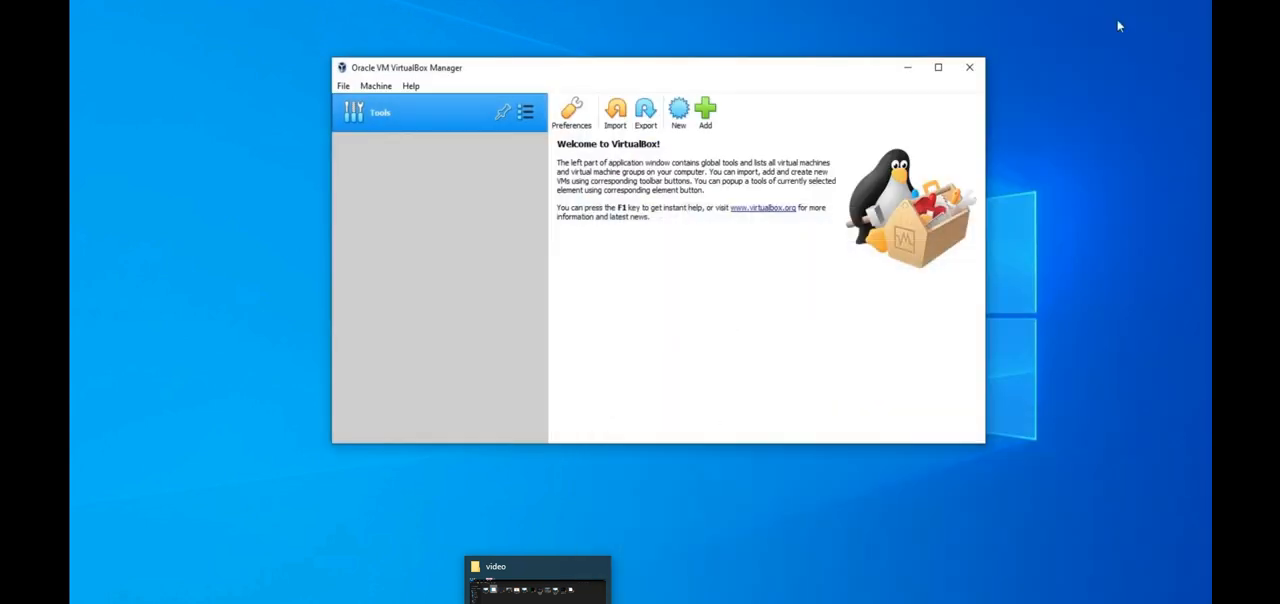
Step: Switch from VirtualBox Manager to the Chrome browser and search Google for "windows evaluation iso 10"
{"action": "left_click_drag", "start_coordinate": [711, 74], "coordinate": [768, 116]}
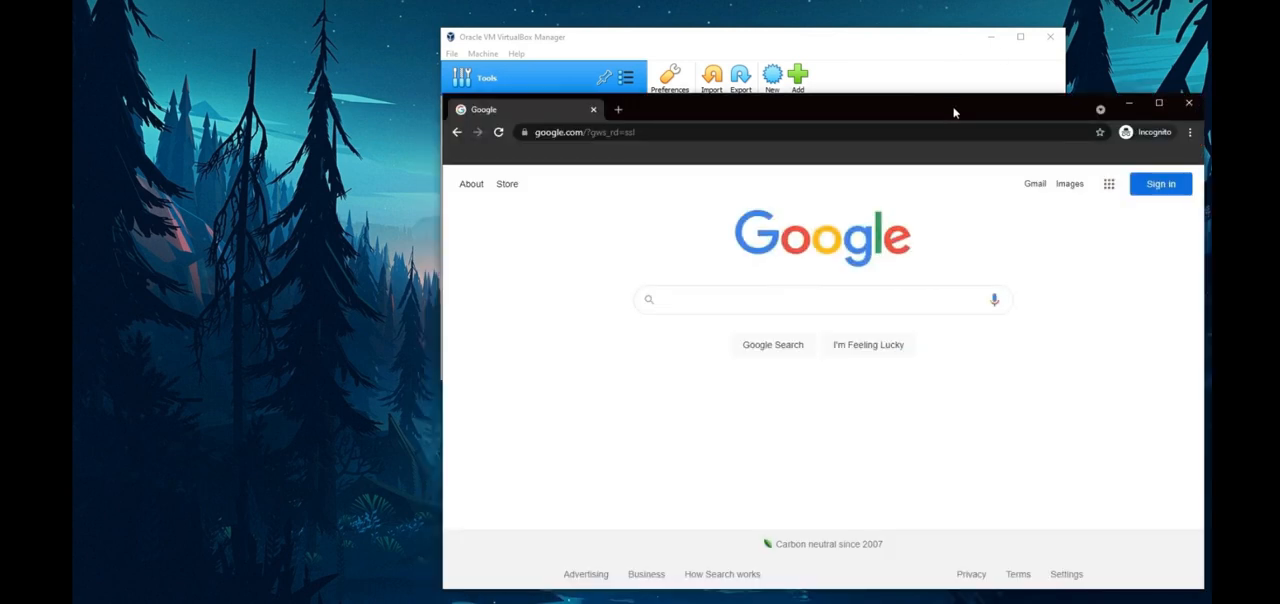
{"action": "left_click_drag", "start_coordinate": [954, 113], "coordinate": [1014, 106]}
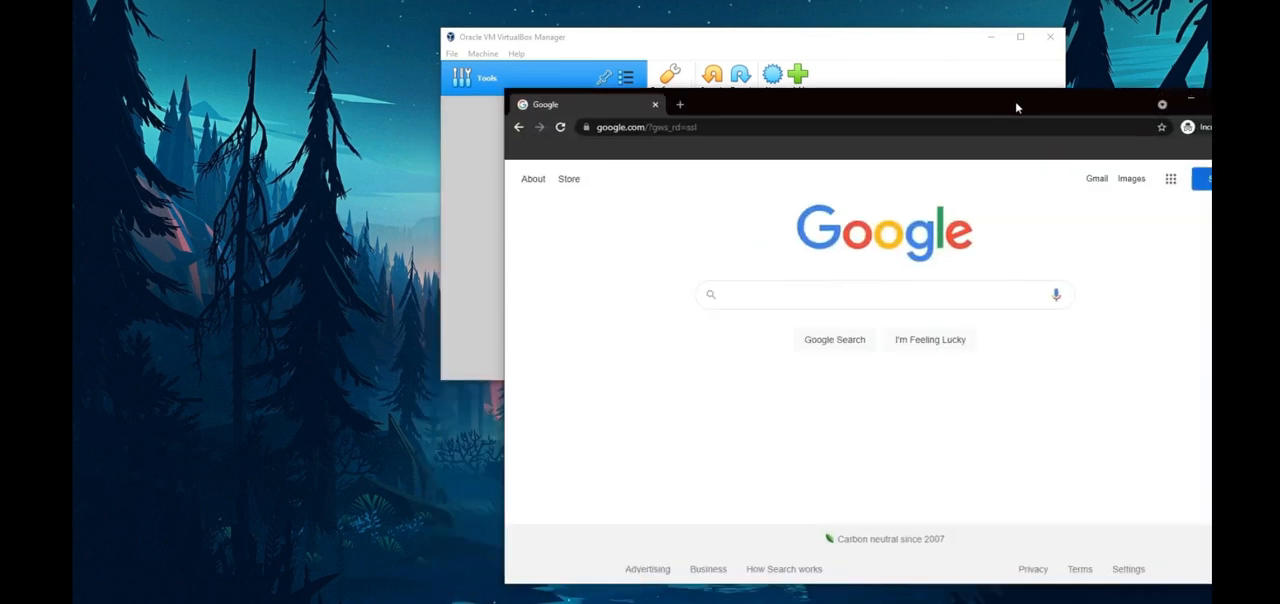
{"action": "left_click_drag", "start_coordinate": [897, 106], "coordinate": [771, 54]}
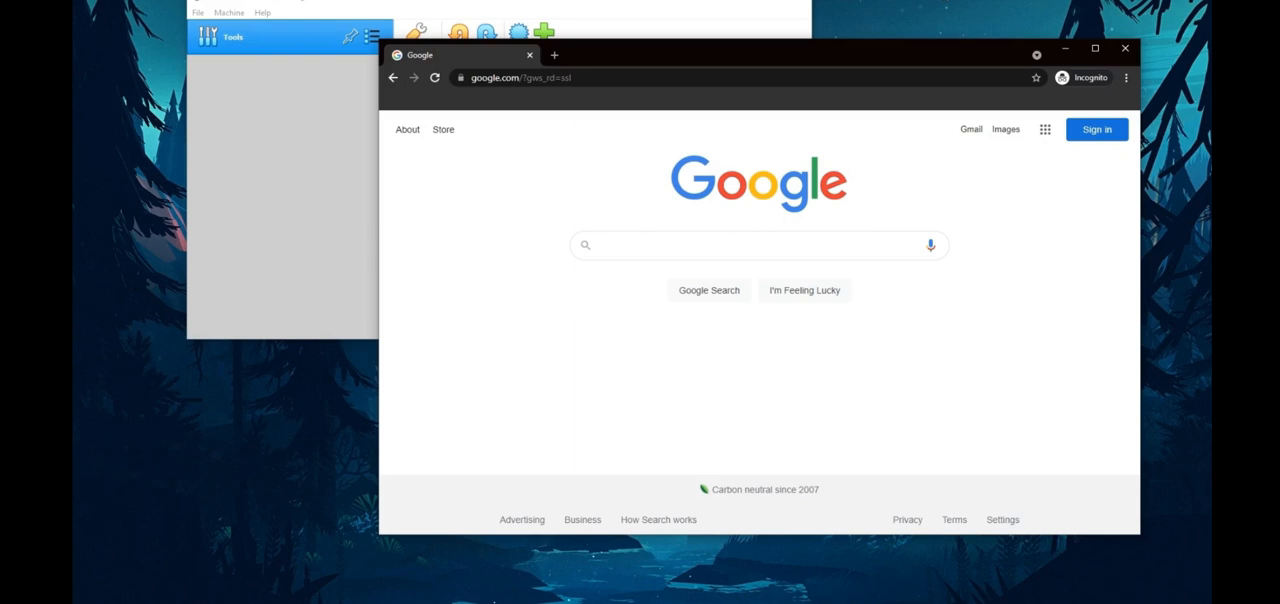
{"action": "left_click", "coordinate": [647, 247]}
{"action": "type", "text": "w"}
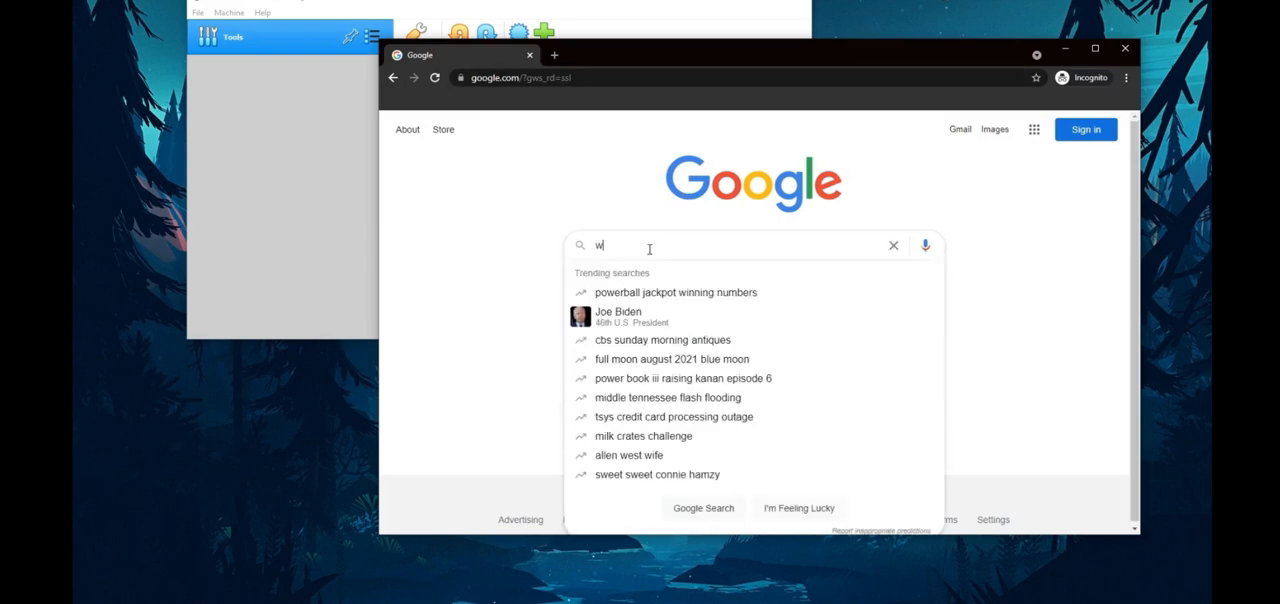
{"action": "type", "text": "indows eval"}
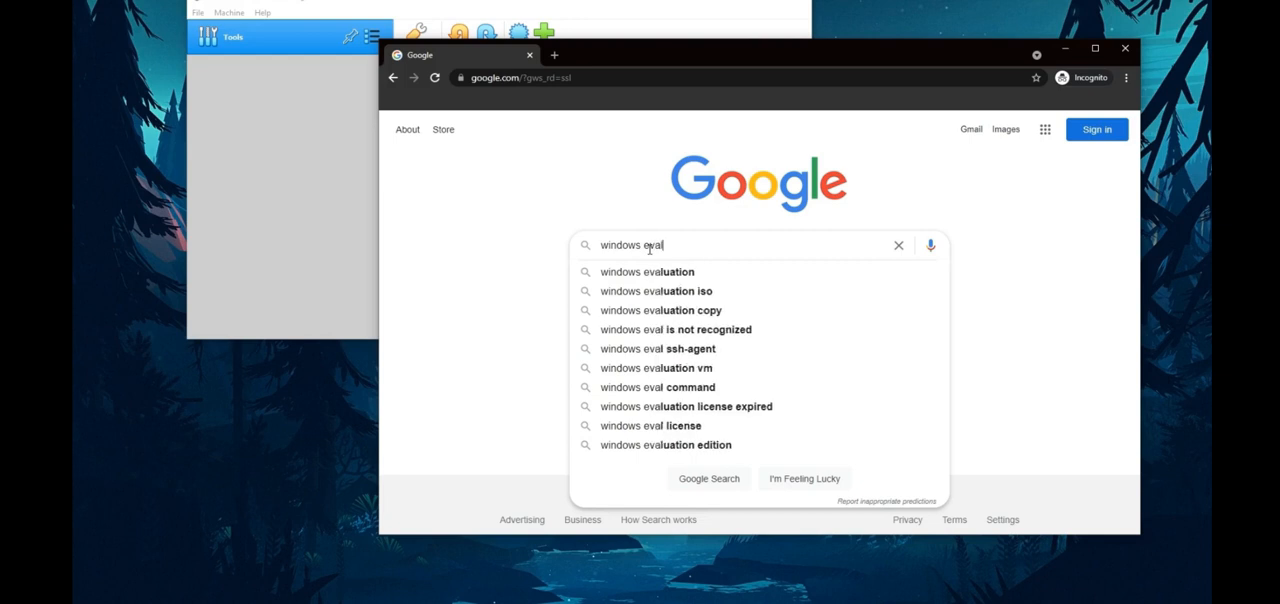
{"action": "type", "text": "uation iso 10"}
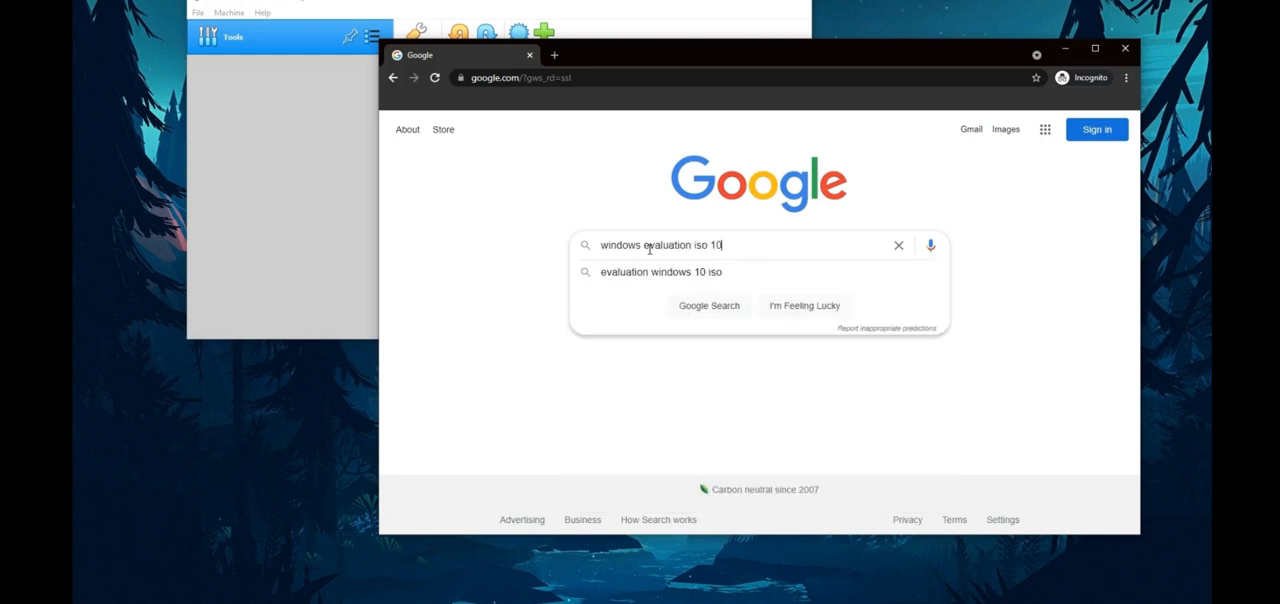
{"action": "key", "text": "Return"}
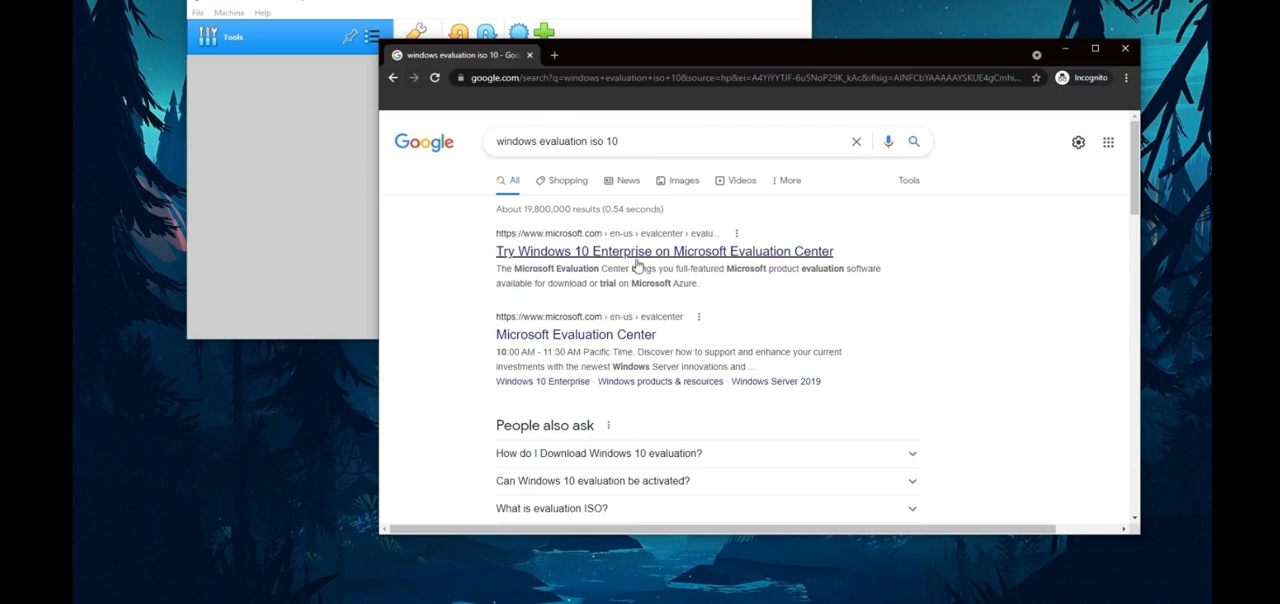
Step: Open the Windows 10 Enterprise page of the Microsoft Evaluation Center and continue with the ISO - Enterprise option
{"action": "left_click", "coordinate": [596, 252]}
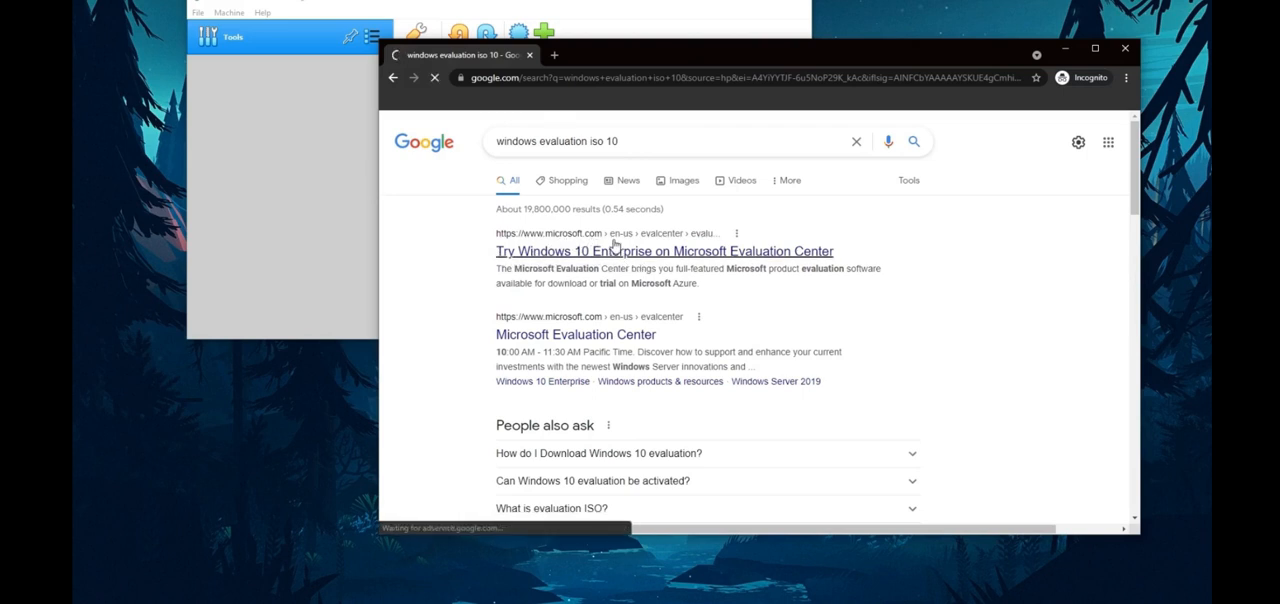
{"action": "left_click_drag", "start_coordinate": [855, 57], "coordinate": [925, 17]}
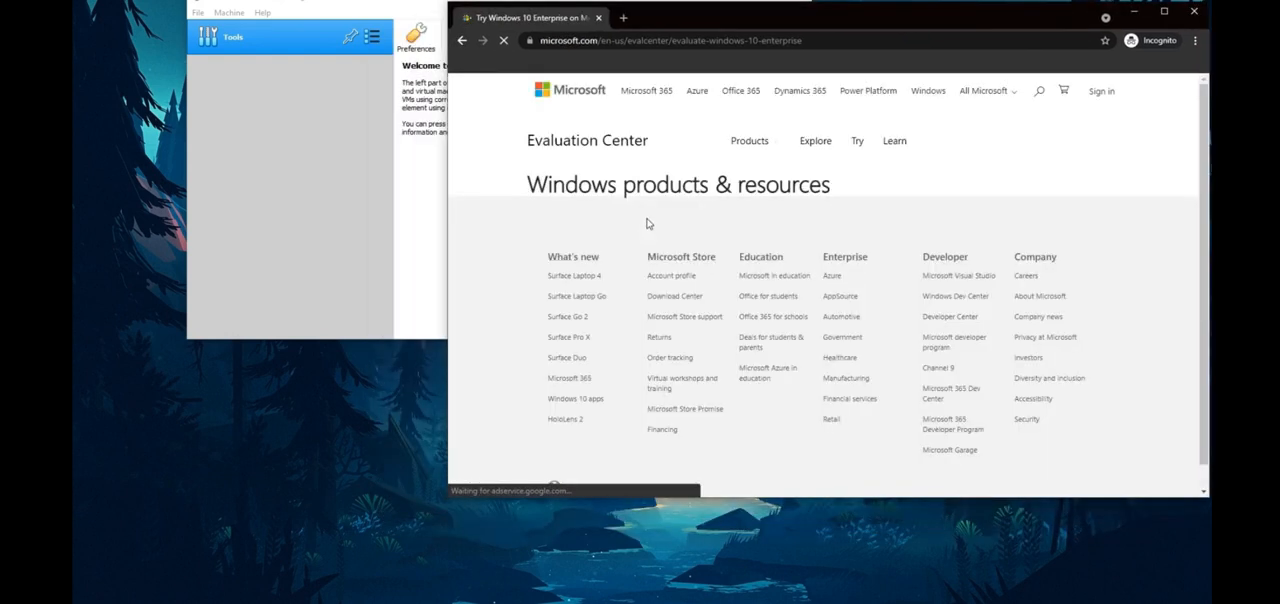
{"action": "scroll", "coordinate": [614, 209], "scroll_direction": "down", "scroll_amount": 1}
{"action": "scroll", "coordinate": [531, 209], "scroll_direction": "down", "scroll_amount": 4}
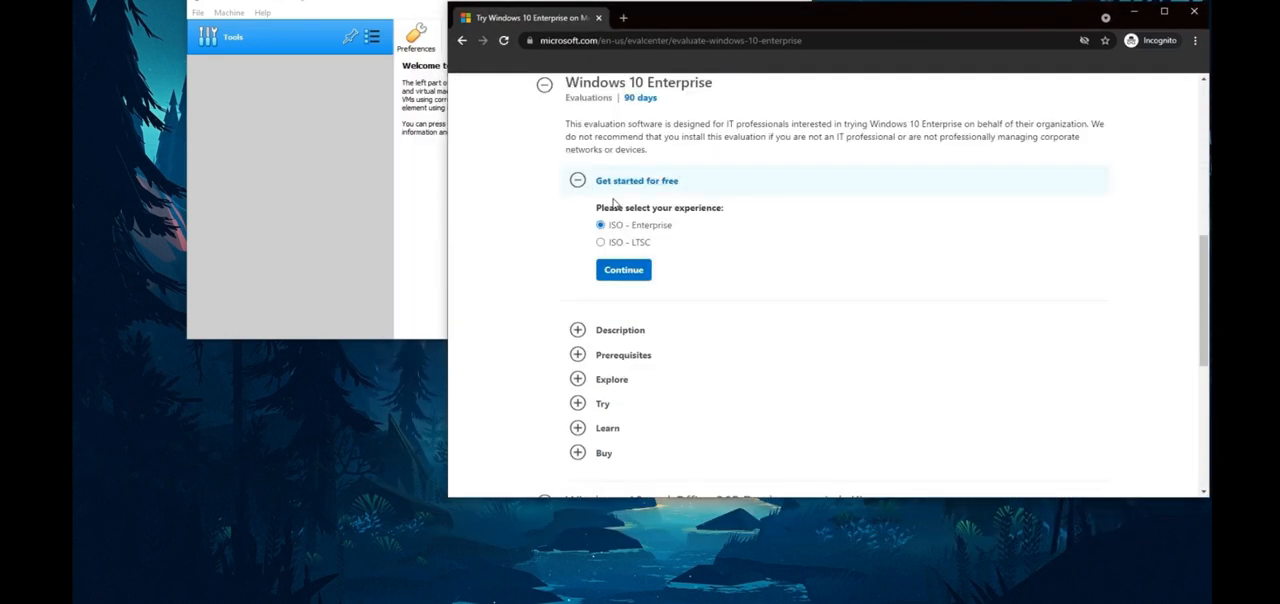
{"action": "scroll", "coordinate": [546, 243], "scroll_direction": "up", "scroll_amount": 1}
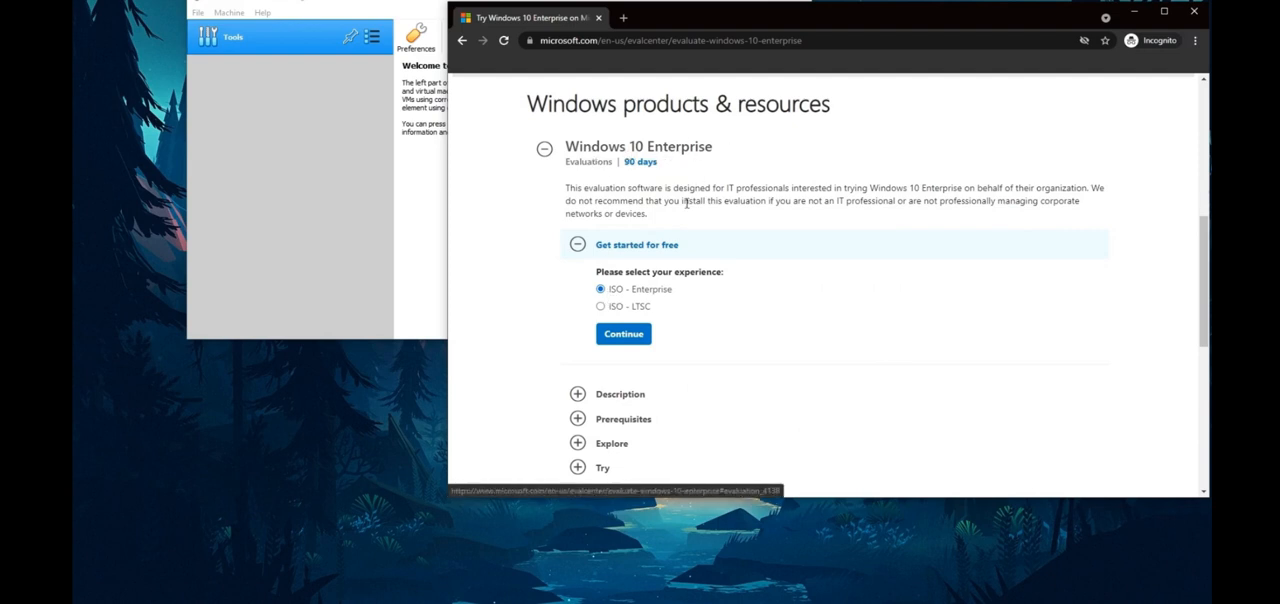
{"action": "left_click", "coordinate": [625, 334]}
{"action": "scroll", "coordinate": [540, 310], "scroll_direction": "down", "scroll_amount": 1}
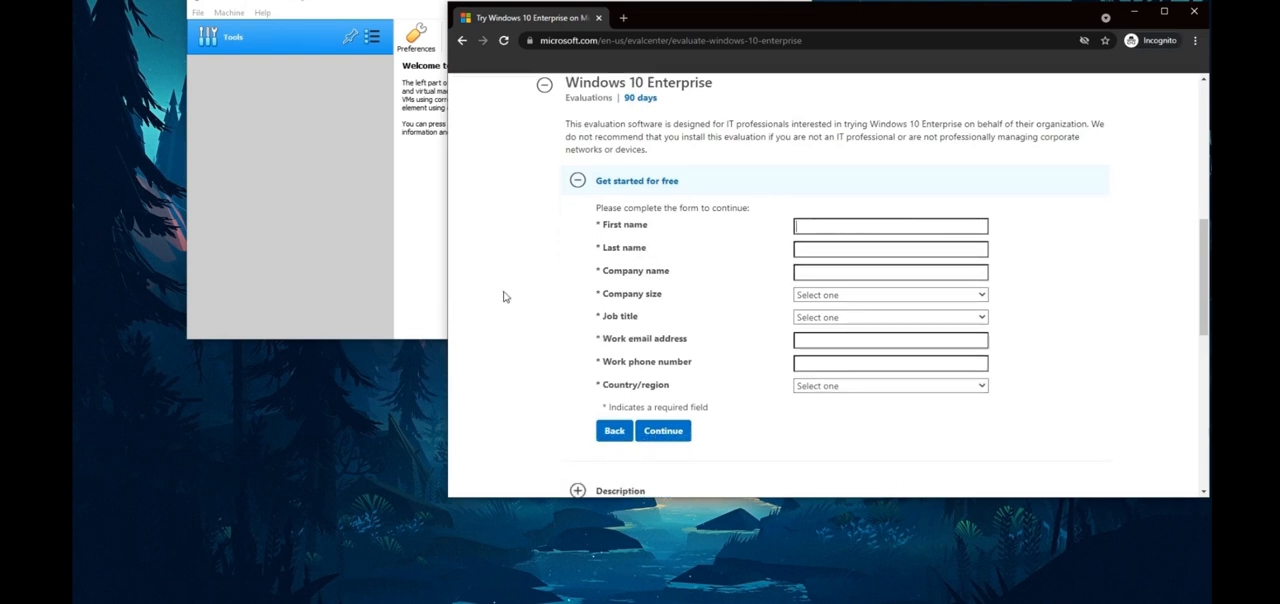
Step: Fill in the first and last name on the evaluation form, with company name "asd LLC" and company size 1
{"action": "type", "text": "asd"}
{"action": "key", "text": "Tab"}
{"action": "type", "text": "asd"}
{"action": "key", "text": "Tab"}
{"action": "type", "text": "asd"}
{"action": "key", "text": "Tab"}
{"action": "key", "text": "1"}
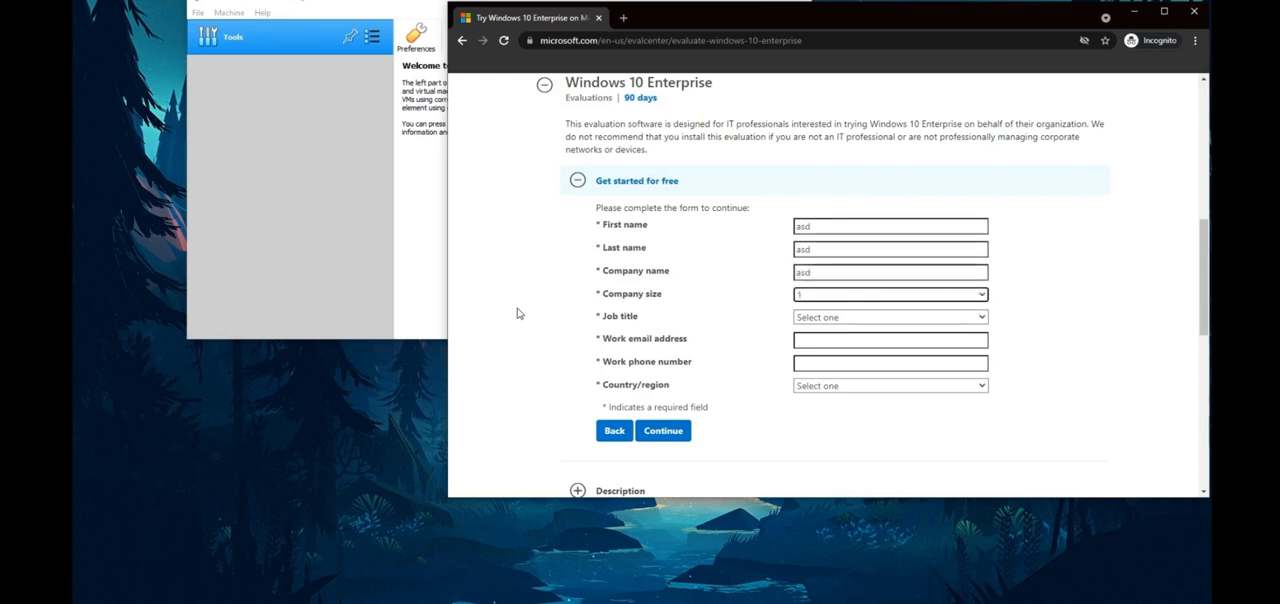
{"action": "left_click", "coordinate": [843, 271]}
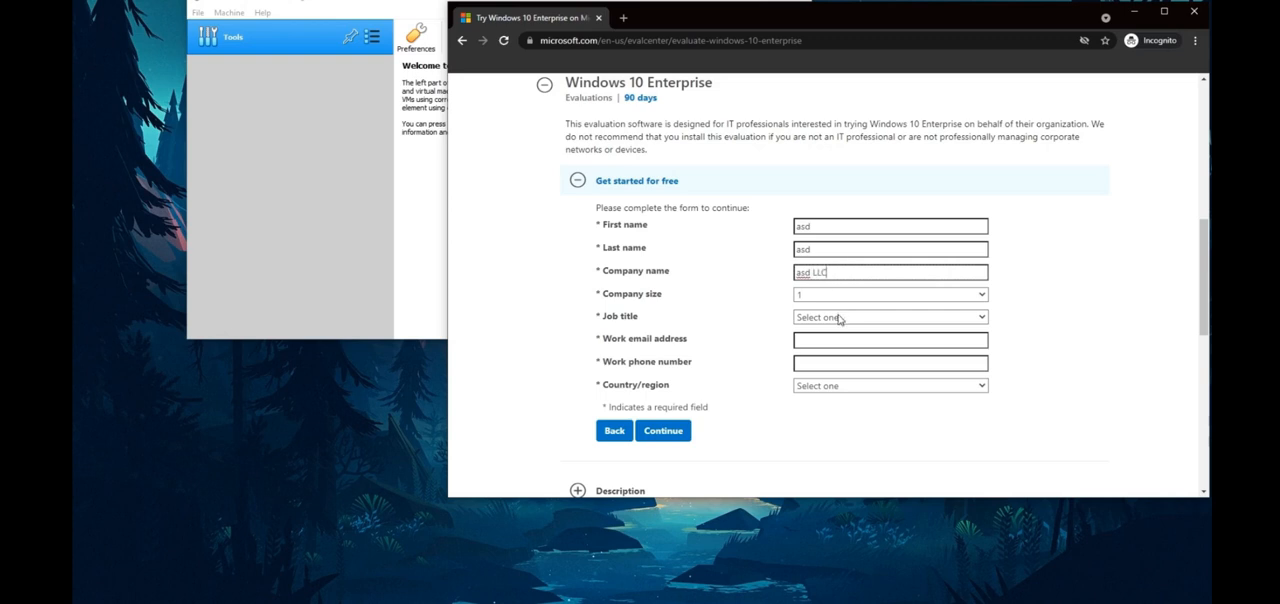
Step: Set the job title to Analyst/Press and fill in the work email address and work phone number
{"action": "left_click", "coordinate": [842, 317]}
{"action": "left_click", "coordinate": [837, 345]}
{"action": "left_click", "coordinate": [858, 341]}
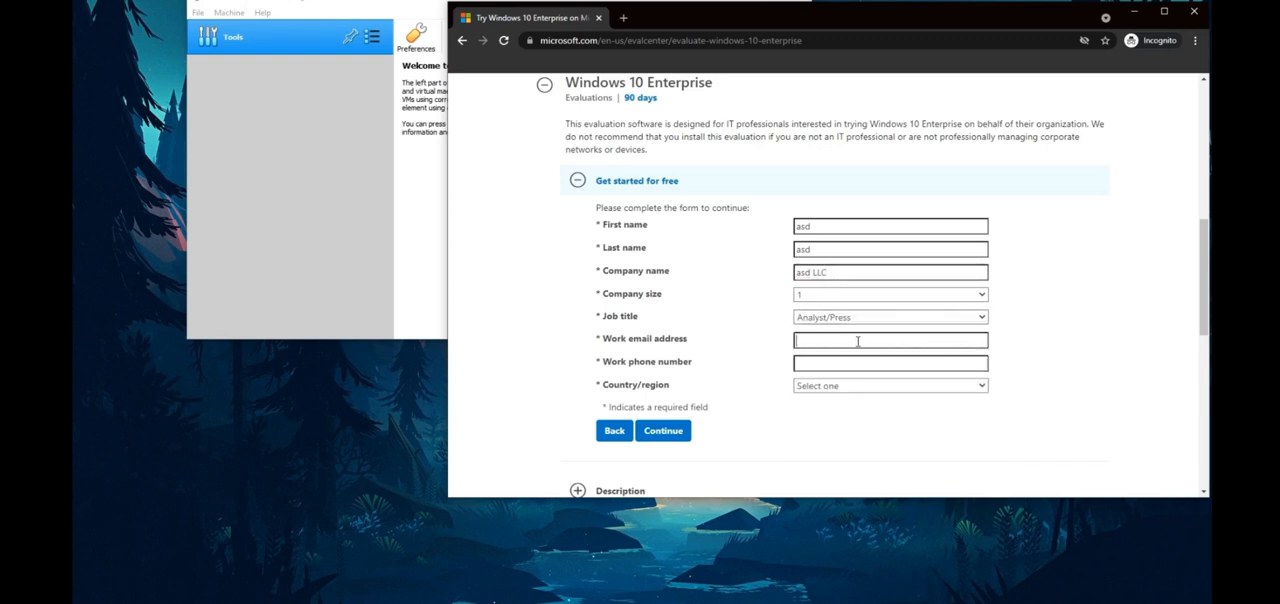
{"action": "type", "text": "asd@asd.com"}
{"action": "key", "text": "Tab"}
{"action": "type", "text": "111111133"}
{"action": "key", "text": "Tab"}
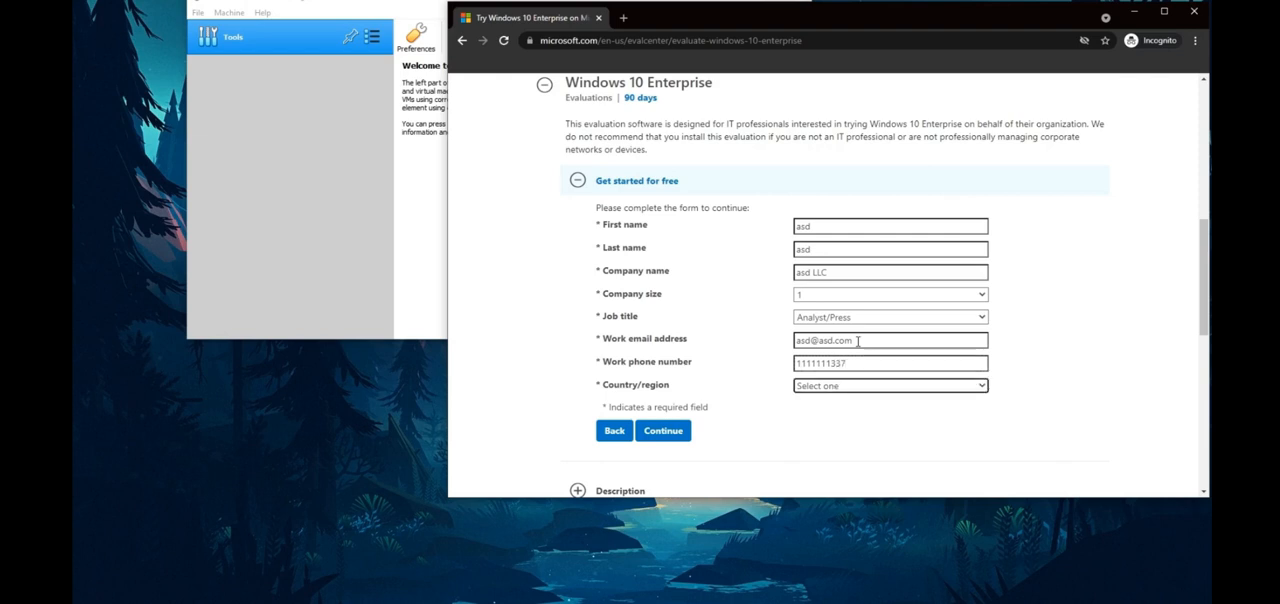
Step: Set the country/region to Antarctica, opt out of Microsoft's tips and offers, and submit the form
{"action": "key", "text": "Down"}
{"action": "key", "text": "Down"}
{"action": "key", "text": "Down"}
{"action": "key", "text": "Down"}
{"action": "key", "text": "Down"}
{"action": "key", "text": "Down"}
{"action": "key", "text": "Down"}
{"action": "key", "text": "Down"}
{"action": "key", "text": "Down"}
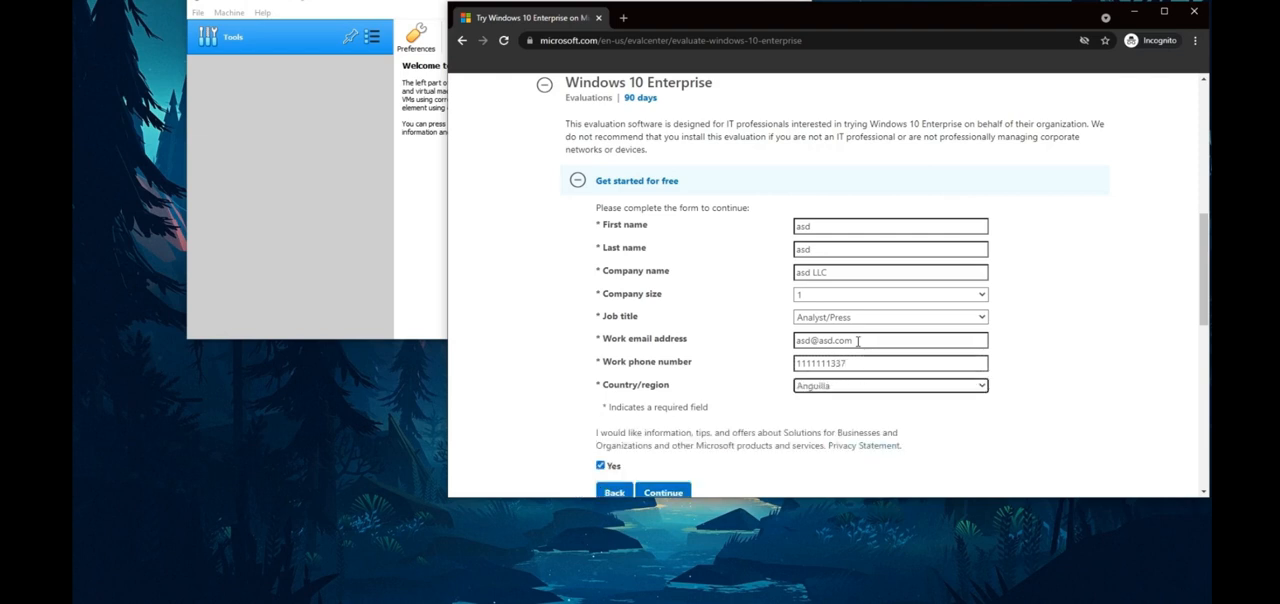
{"action": "scroll", "coordinate": [530, 385], "scroll_direction": "down", "scroll_amount": 2}
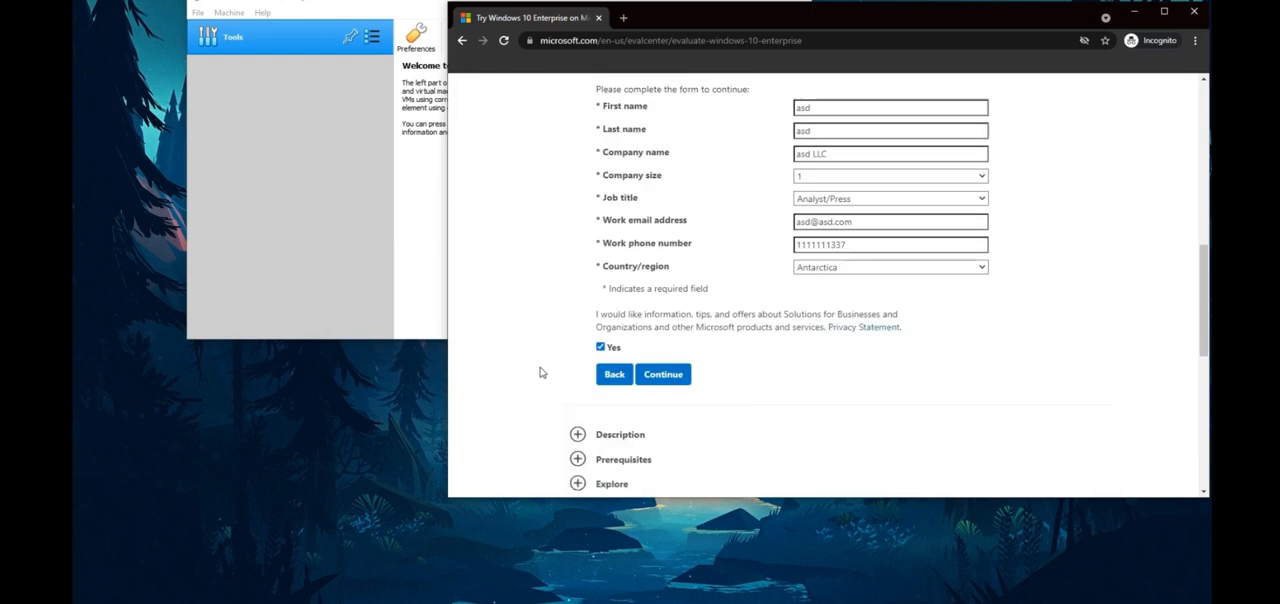
{"action": "left_click", "coordinate": [599, 339]}
{"action": "left_click", "coordinate": [673, 366]}
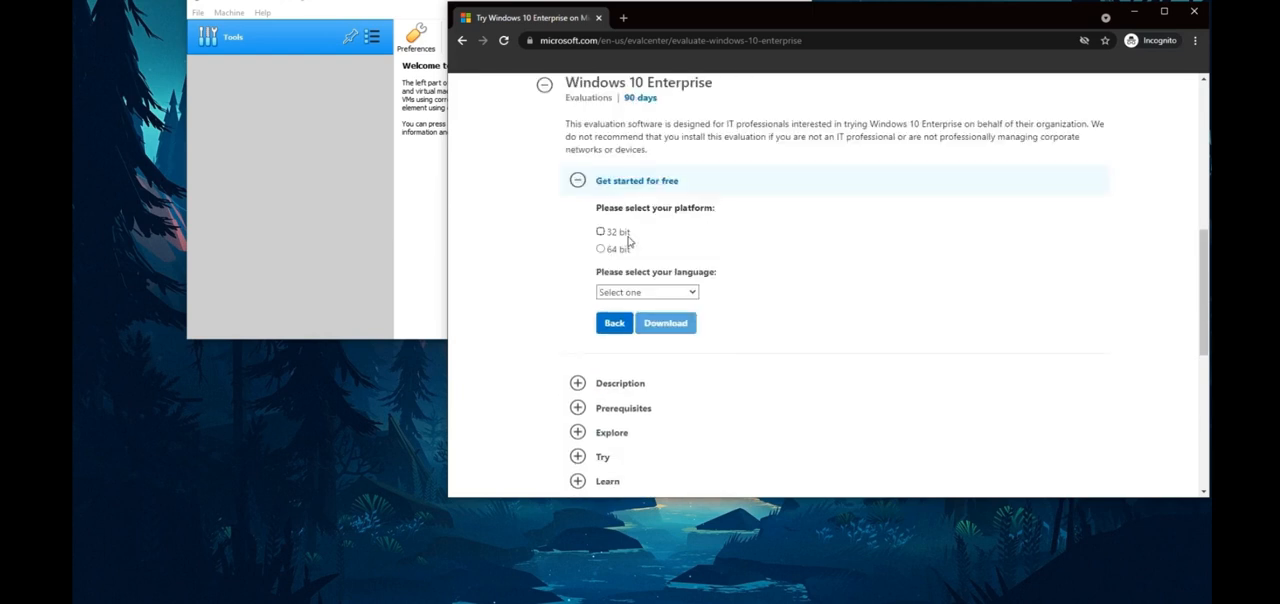
Step: Choose the 64 bit platform and English as the language, and download the Windows 10 Enterprise evaluation ISO
{"action": "scroll", "coordinate": [543, 260], "scroll_direction": "up", "scroll_amount": 1}
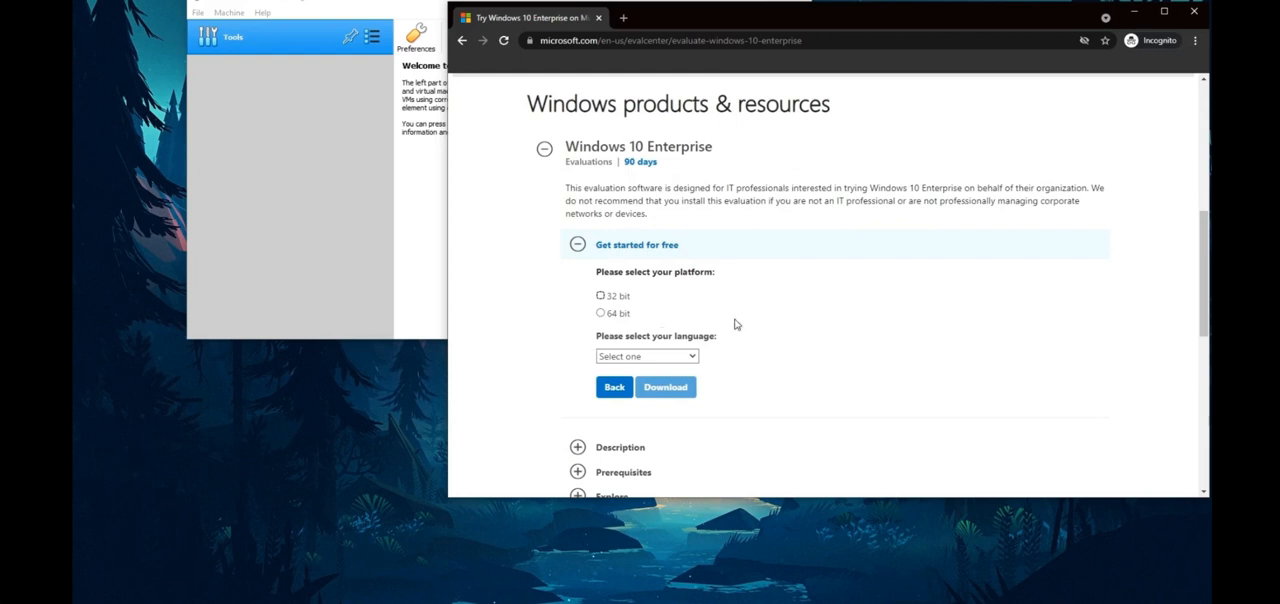
{"action": "left_click", "coordinate": [601, 313]}
{"action": "left_click", "coordinate": [688, 360]}
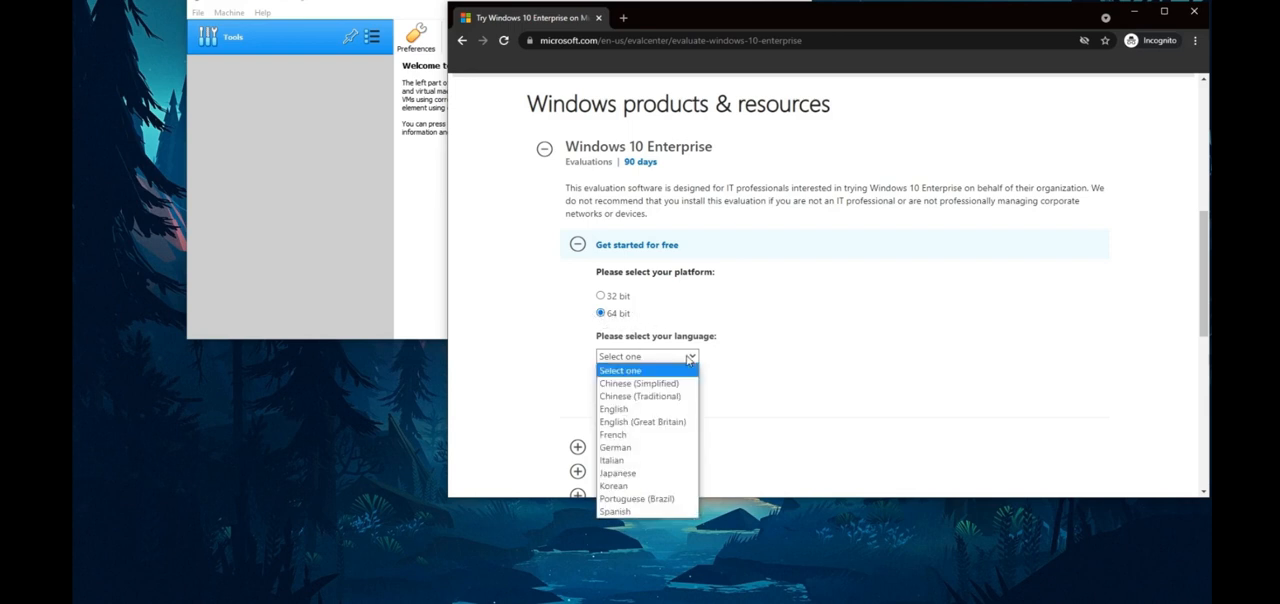
{"action": "left_click", "coordinate": [672, 410]}
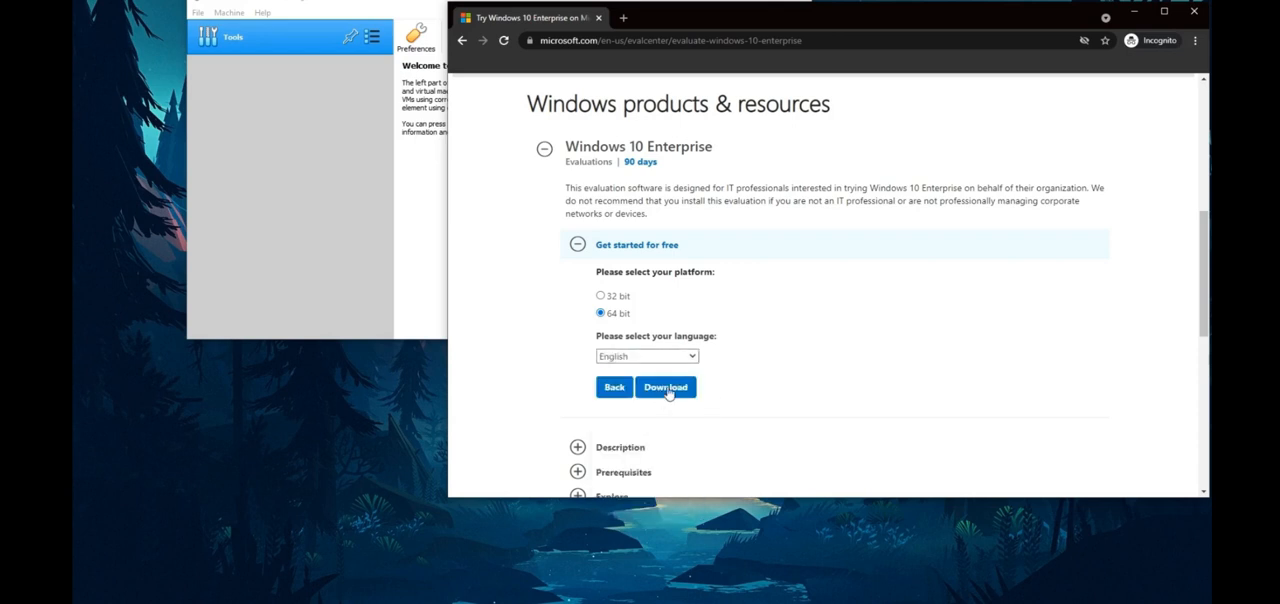
{"action": "scroll", "coordinate": [750, 344], "scroll_direction": "down", "scroll_amount": 1}
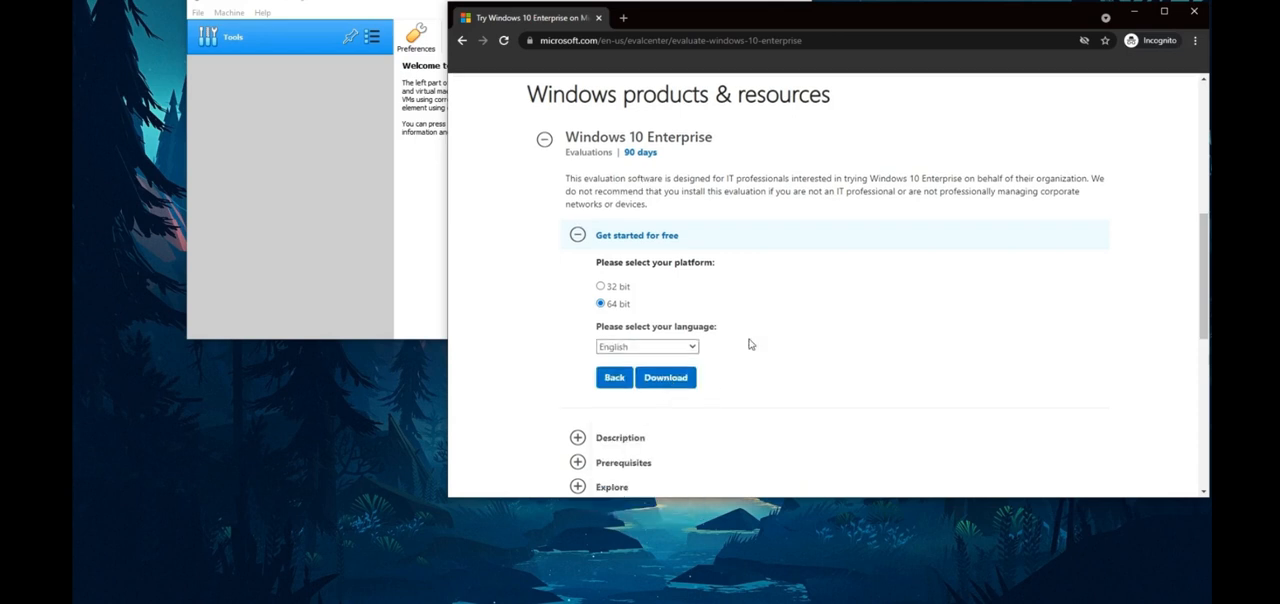
{"action": "left_click", "coordinate": [678, 375]}
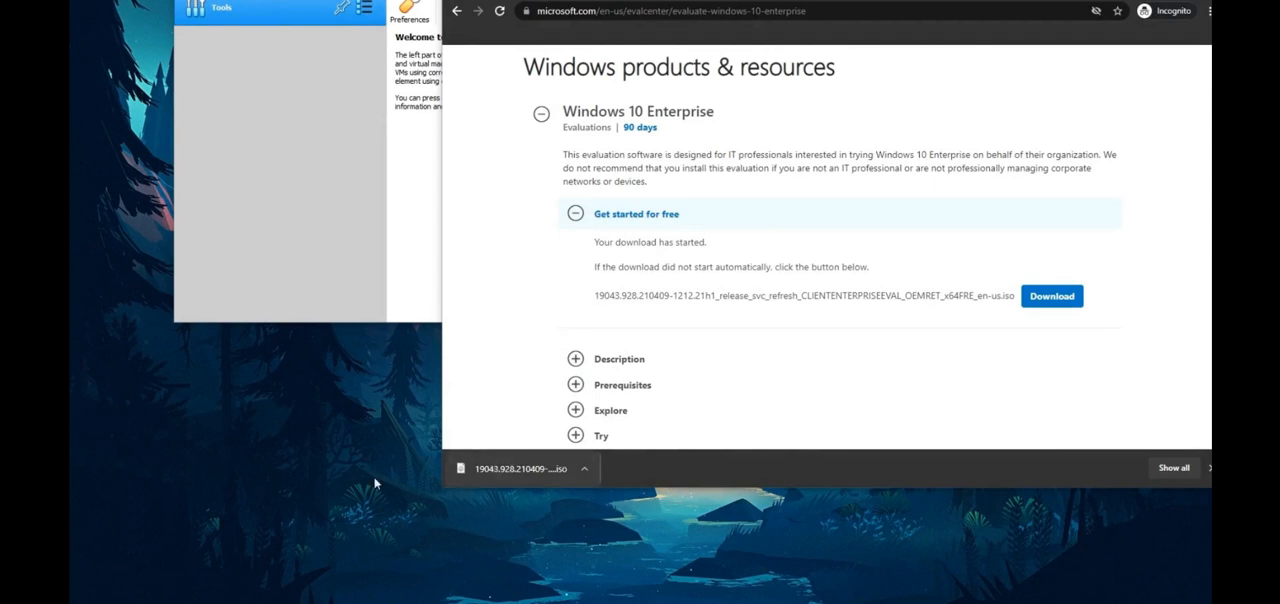
Step: Bring the Virtual Machines folder window into view, widen it, and open its PMAT folder beside the browser's download
{"action": "left_click", "coordinate": [704, 473]}
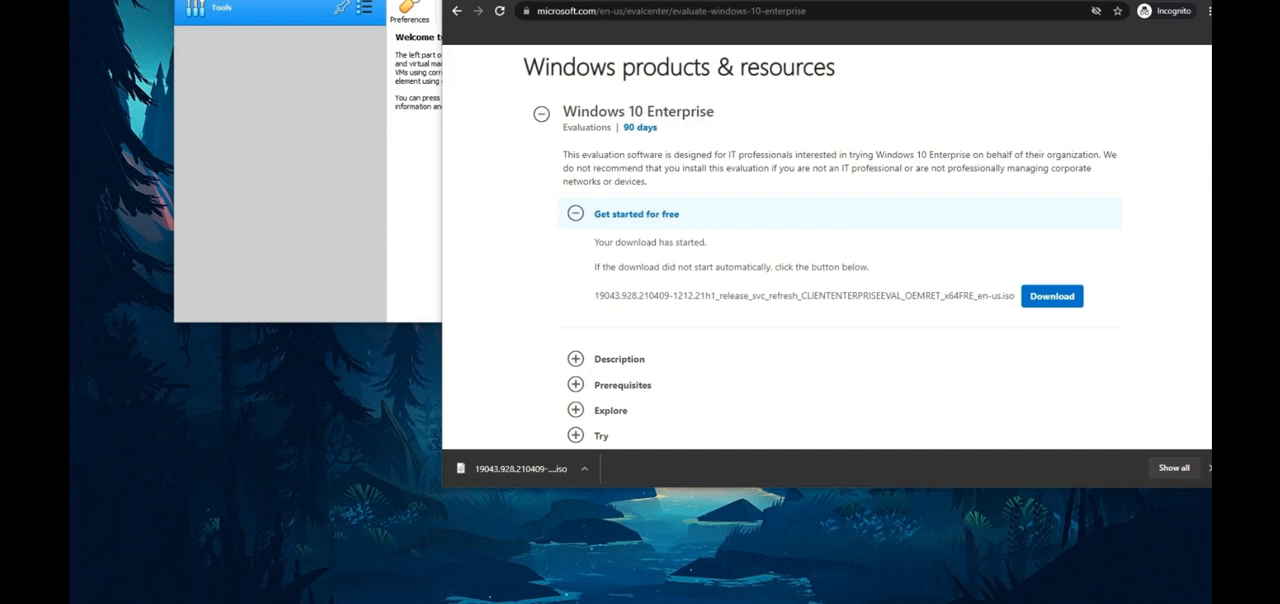
{"action": "left_click_drag", "start_coordinate": [1279, 20], "coordinate": [538, 77]}
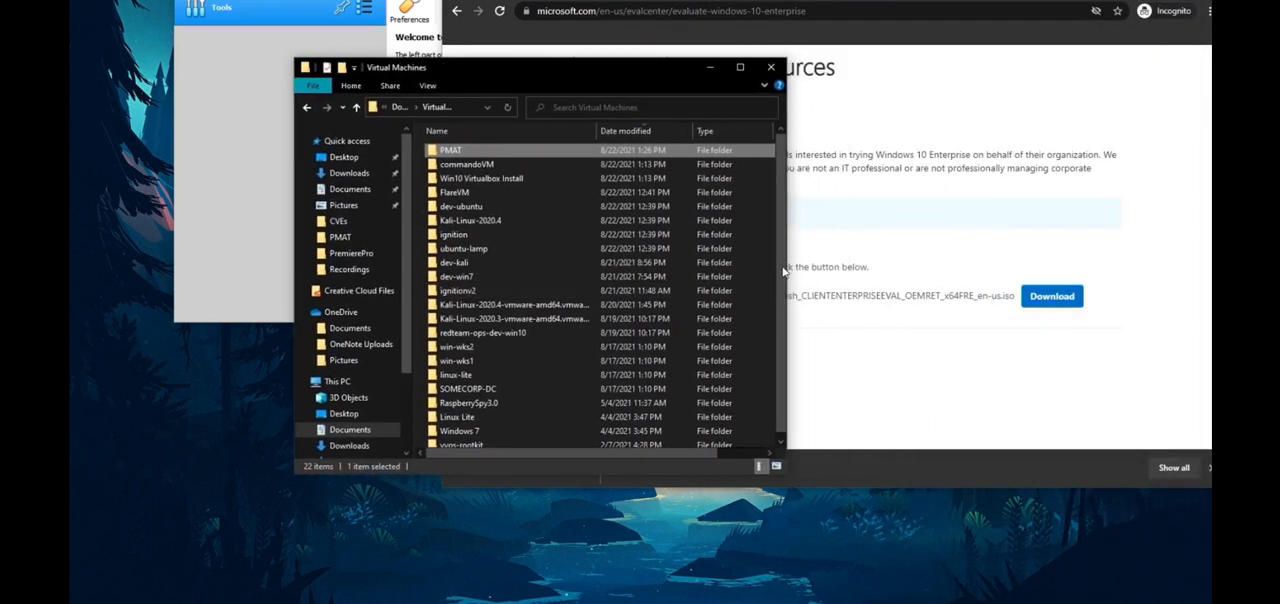
{"action": "left_click_drag", "start_coordinate": [786, 266], "coordinate": [986, 266]}
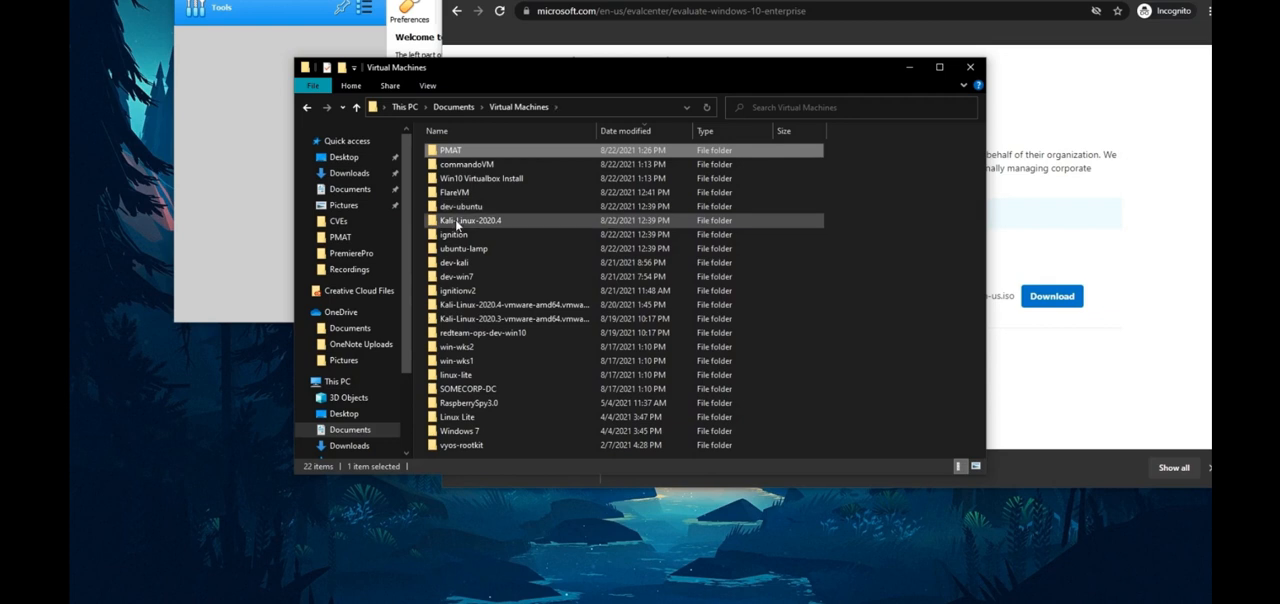
{"action": "double_click", "coordinate": [463, 155]}
{"action": "left_click_drag", "start_coordinate": [557, 77], "coordinate": [902, 45]}
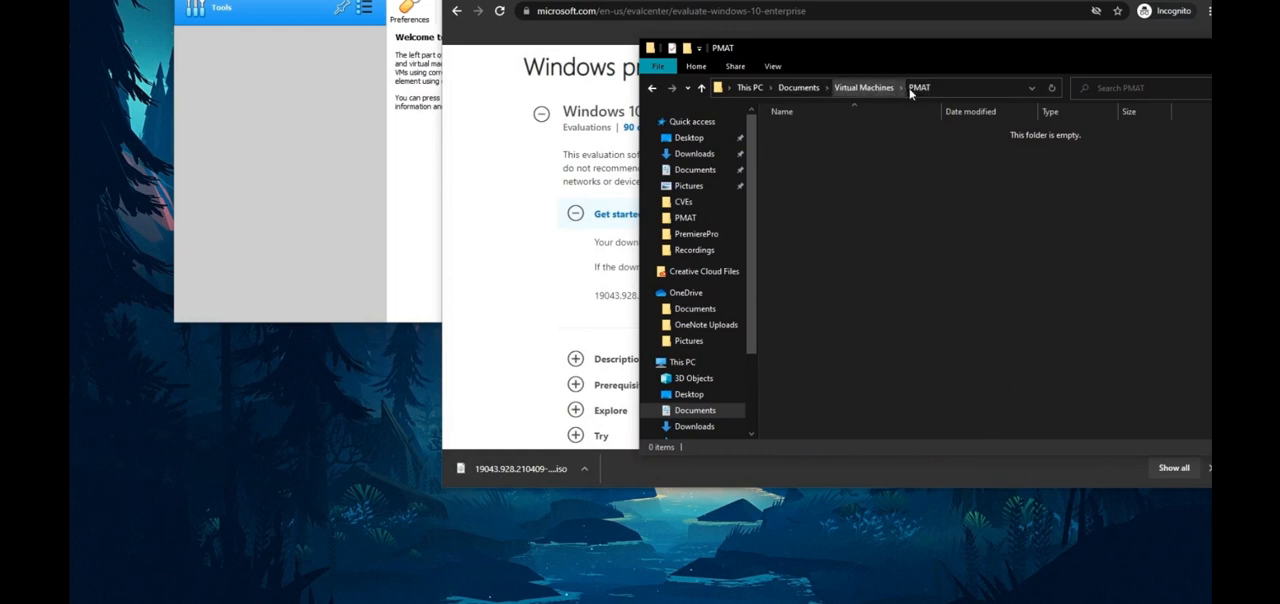
Step: Copy the downloaded Windows 10 Enterprise ISO into the PMAT folder
{"action": "left_click", "coordinate": [530, 468]}
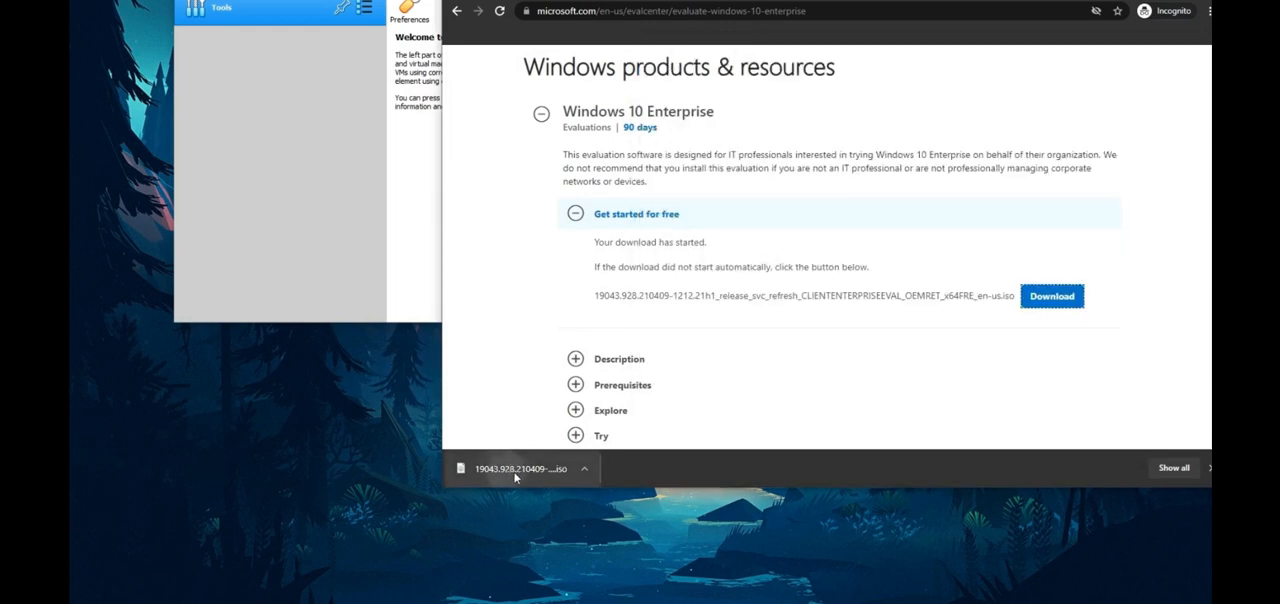
{"action": "key", "text": "alt+Tab"}
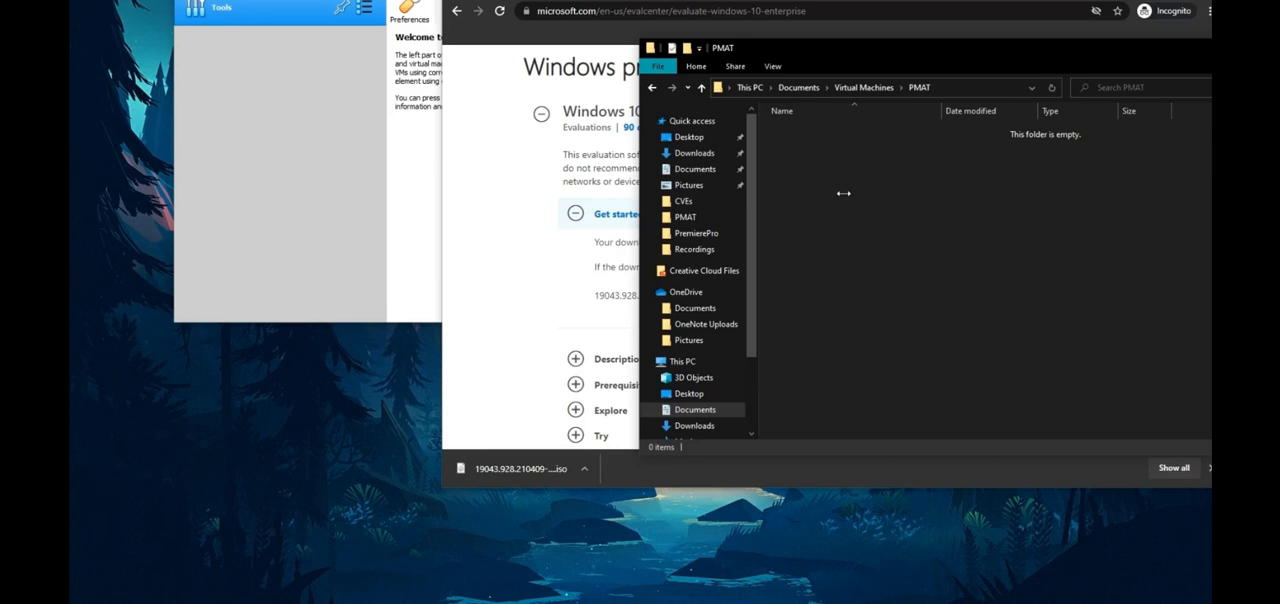
{"action": "key", "text": "ctrl+v"}
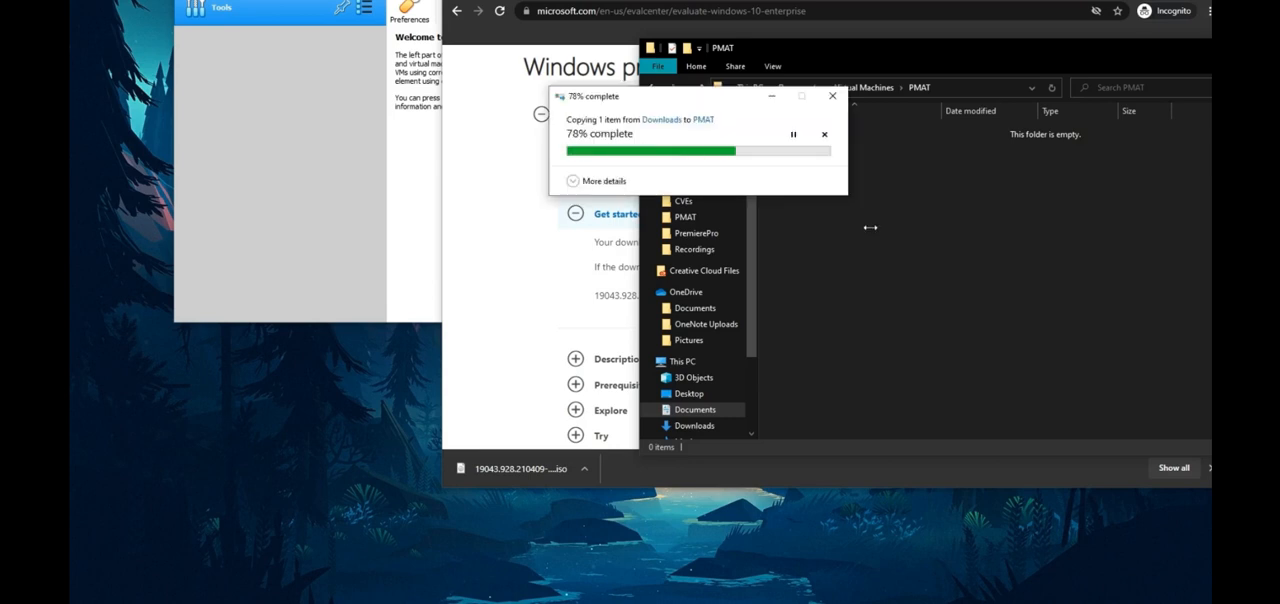
{"action": "left_click_drag", "start_coordinate": [934, 53], "coordinate": [506, 192]}
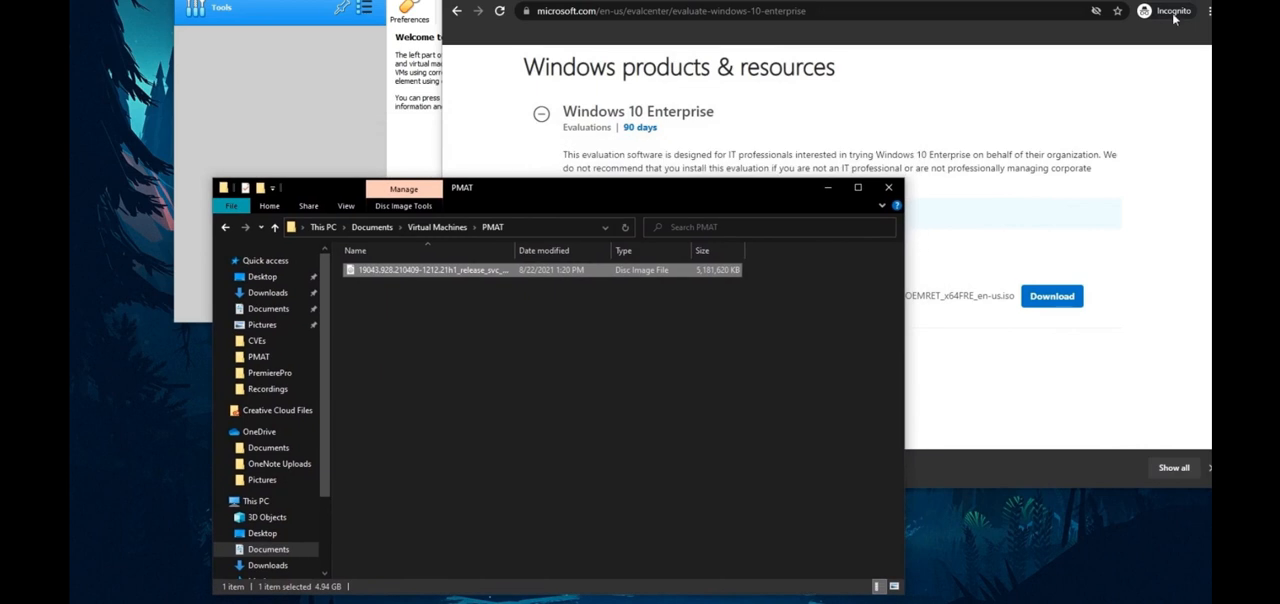
Step: Clear the browser and file explorer windows off the desktop and move the VirtualBox Manager window fully into view
{"action": "left_click", "coordinate": [1147, 0]}
{"action": "left_click_drag", "start_coordinate": [411, 0], "coordinate": [770, 5]}
{"action": "left_click", "coordinate": [495, 198]}
{"action": "left_click", "coordinate": [803, 188]}
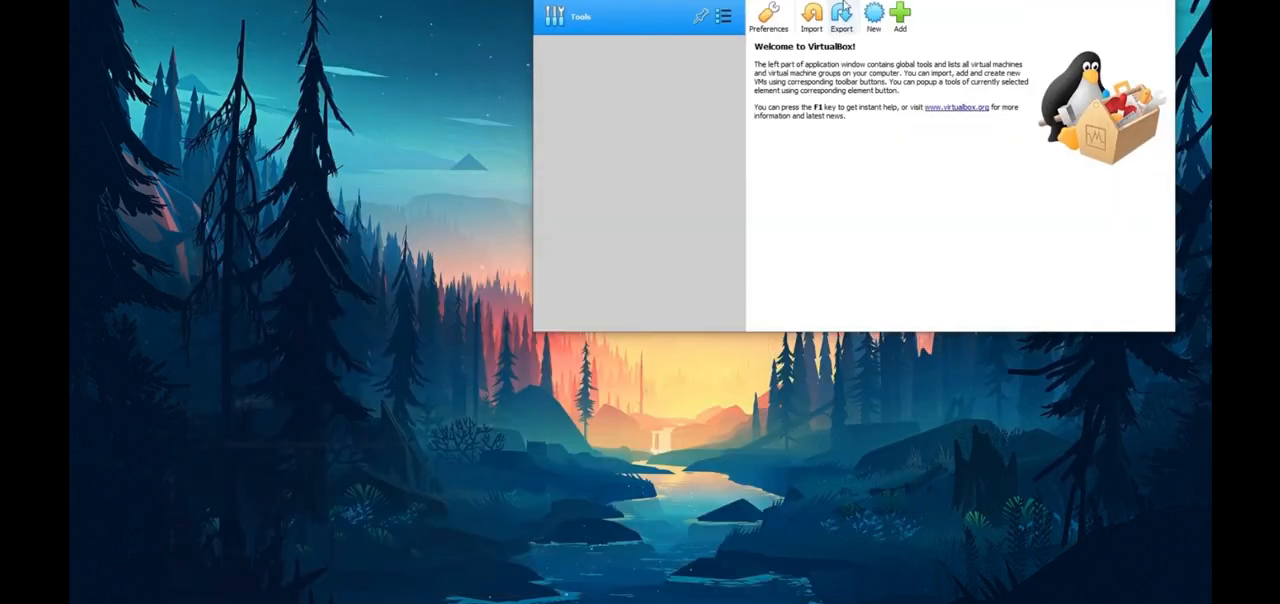
{"action": "left_click_drag", "start_coordinate": [865, 0], "coordinate": [733, 36]}
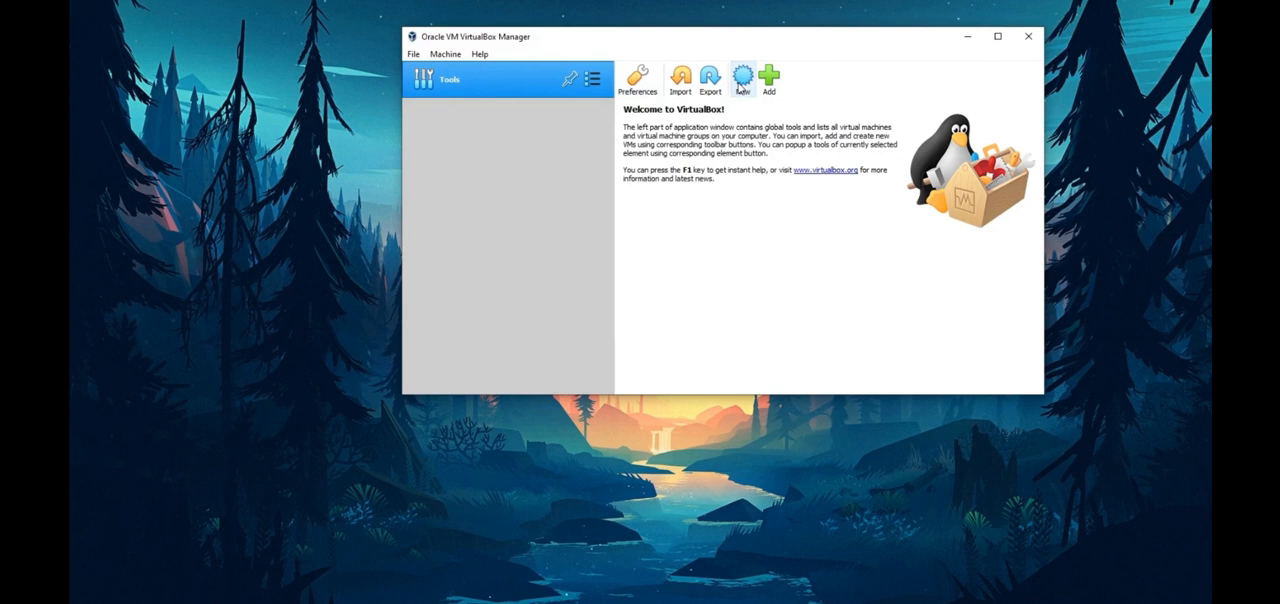
Step: Begin creating a new virtual machine and set its operating system version to Windows 10 (64-bit)
{"action": "left_click", "coordinate": [742, 82]}
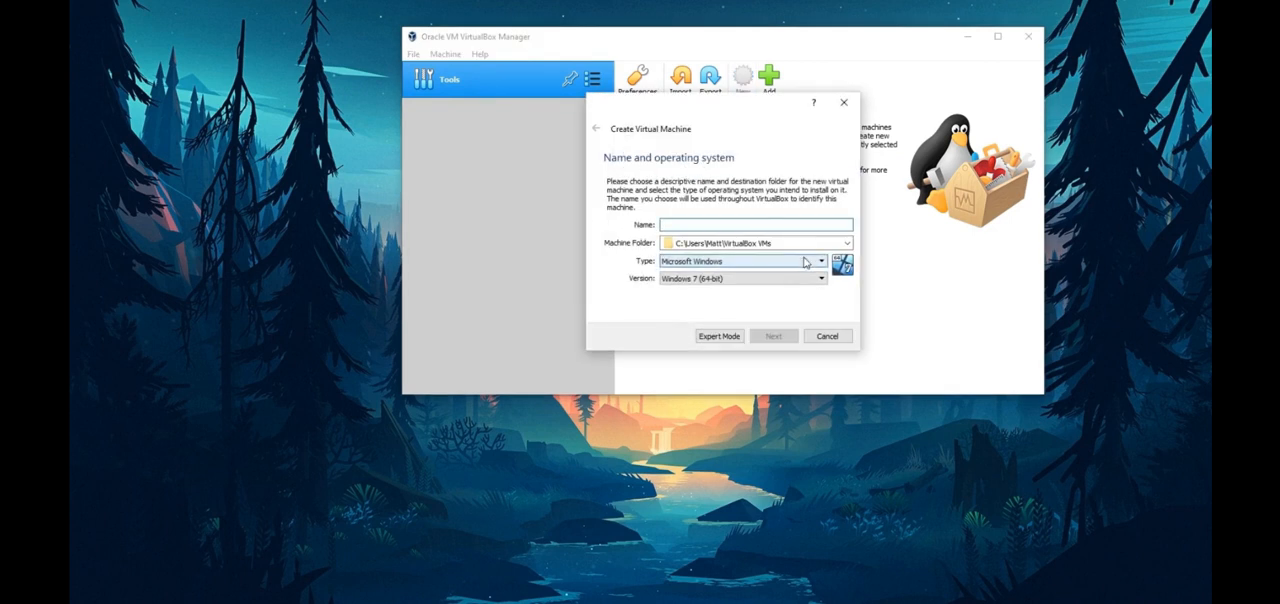
{"action": "left_click", "coordinate": [718, 280]}
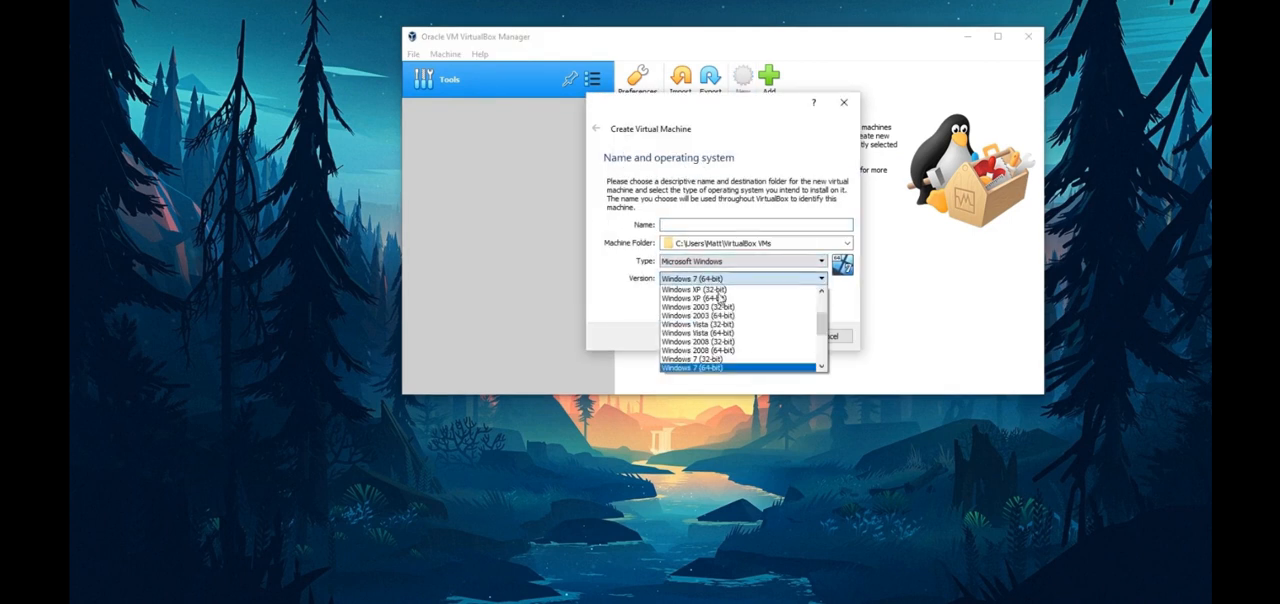
{"action": "scroll", "coordinate": [733, 356], "scroll_direction": "down", "scroll_amount": 2}
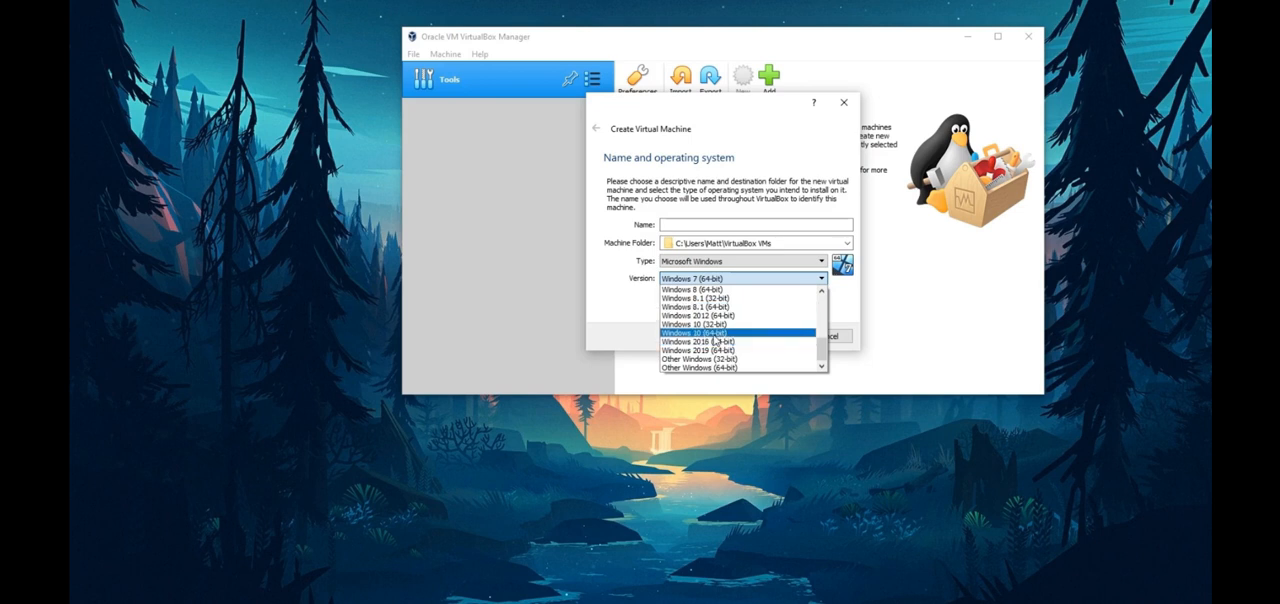
{"action": "left_click", "coordinate": [715, 334]}
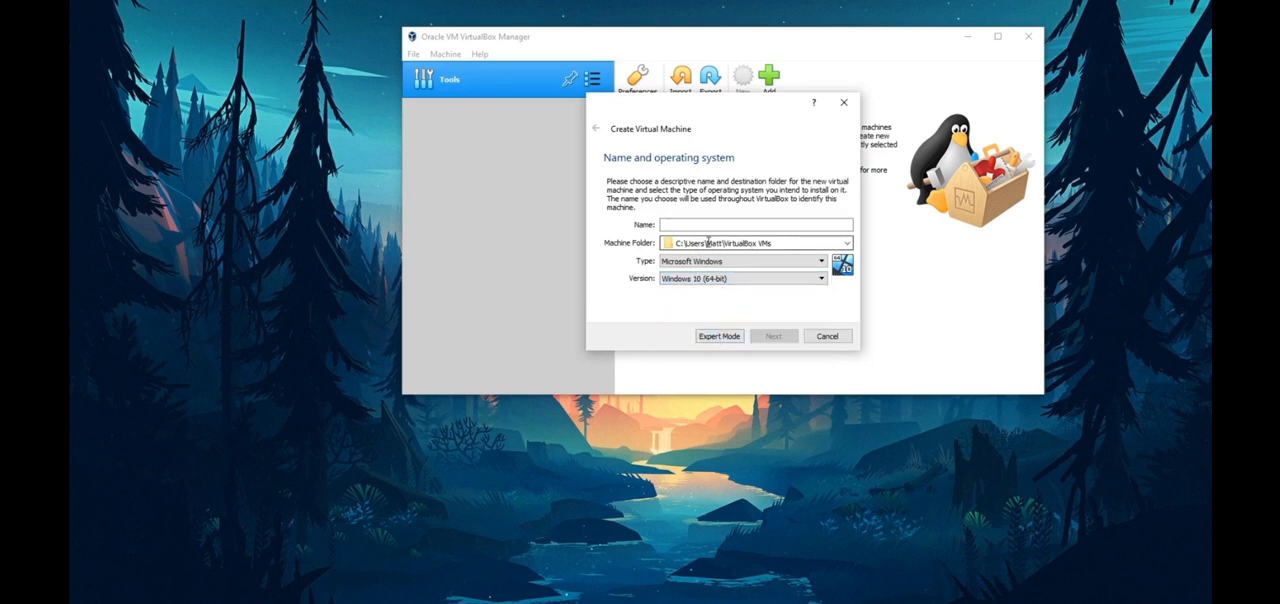
Step: Set the new machine's folder to the PMAT folder inside Documents\Virtual Machines
{"action": "left_click", "coordinate": [846, 243]}
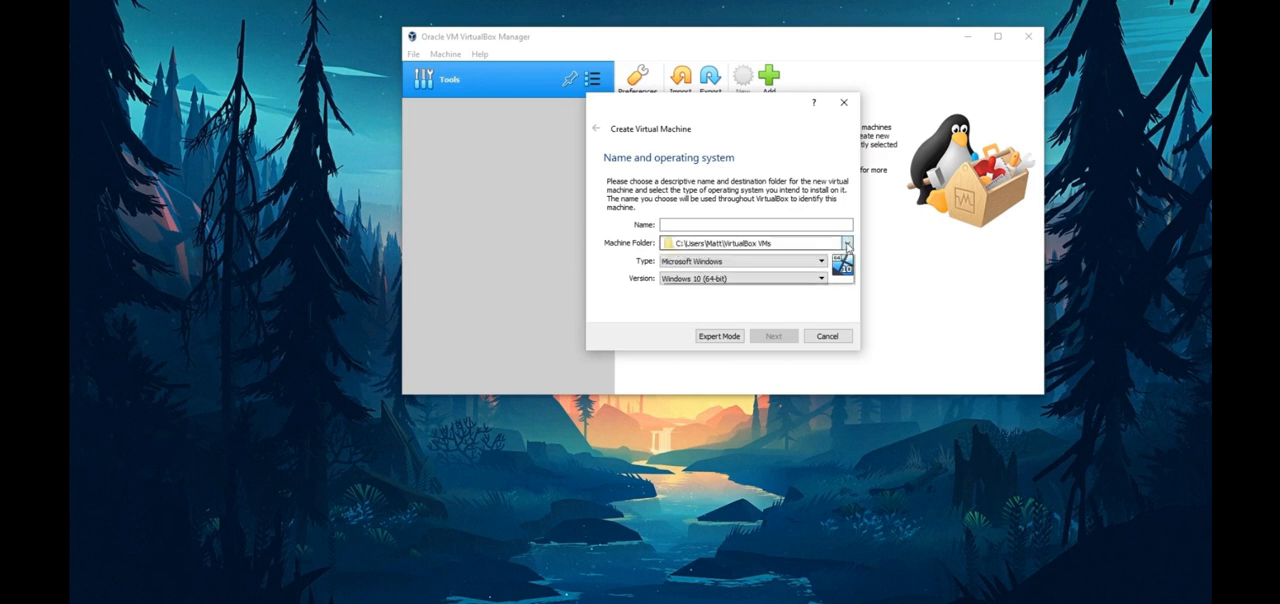
{"action": "left_click", "coordinate": [700, 277]}
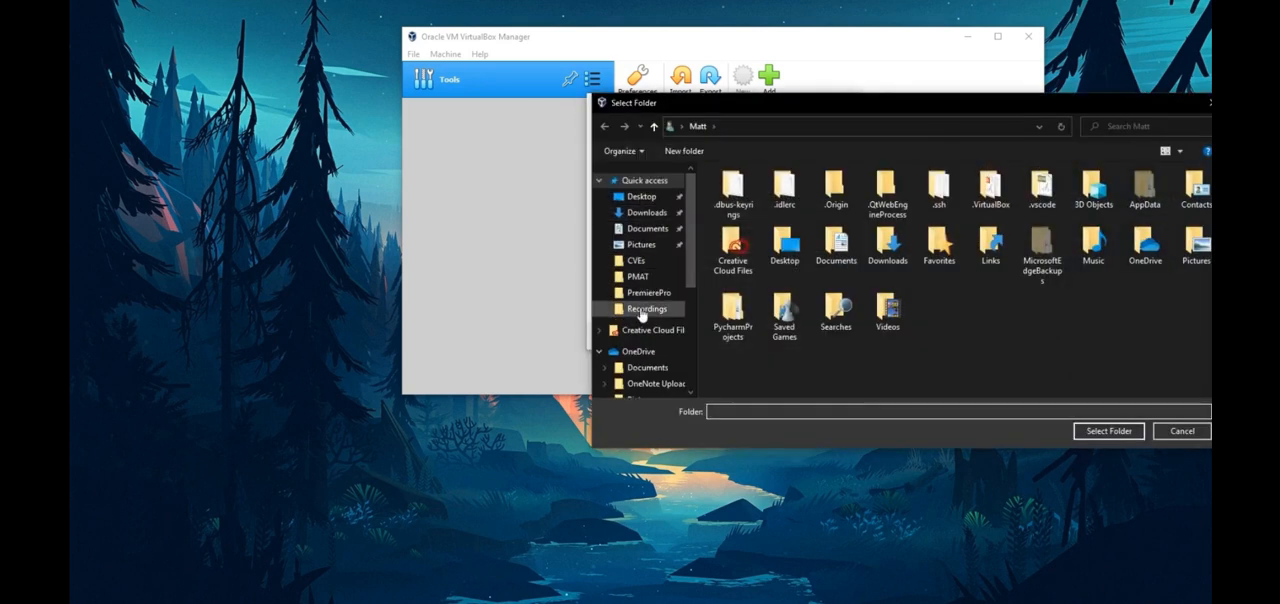
{"action": "left_click", "coordinate": [638, 277]}
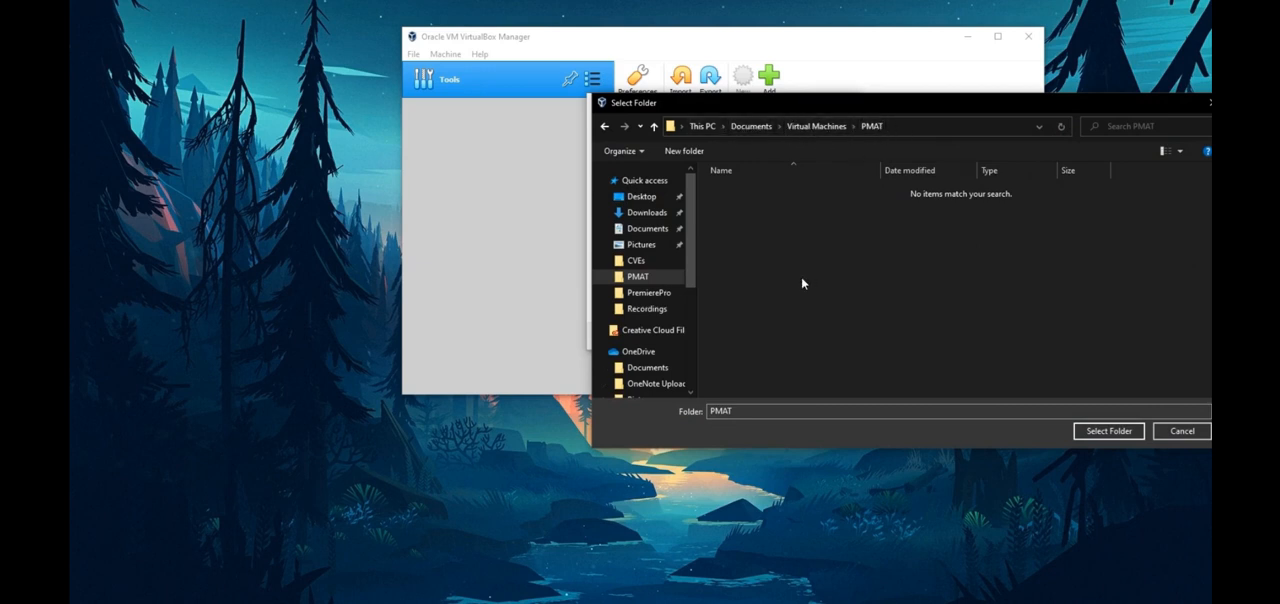
{"action": "left_click", "coordinate": [1108, 430]}
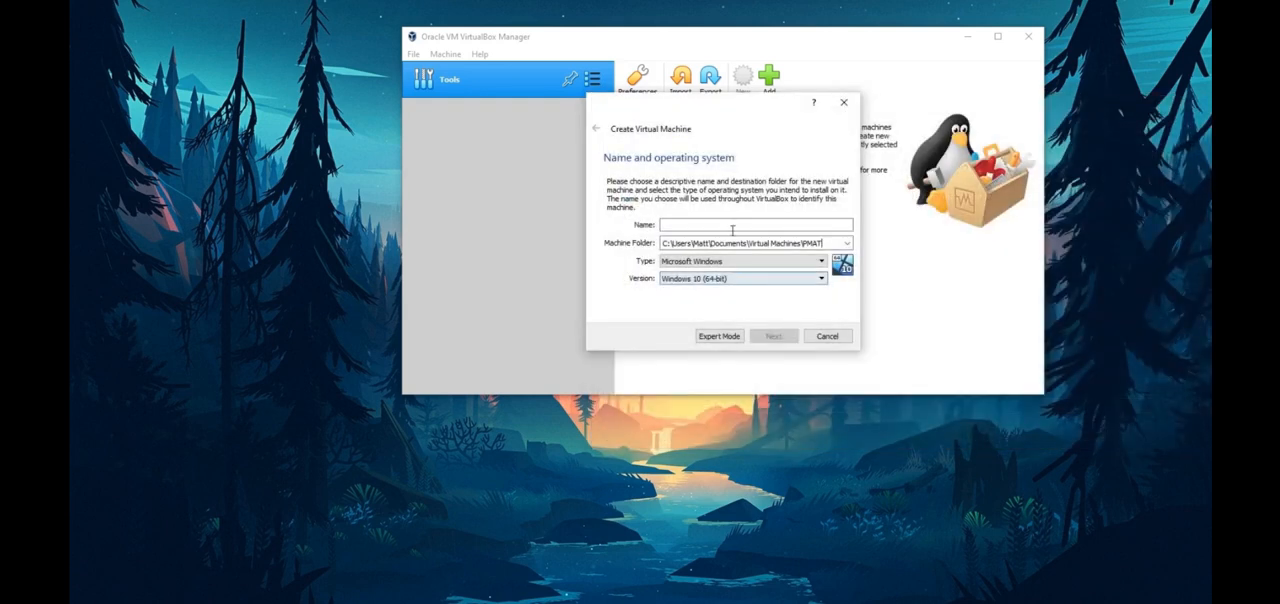
Step: Name the virtual machine PMAT-FlareVM and continue to the memory settings
{"action": "left_click", "coordinate": [680, 225]}
{"action": "type", "text": "PMAT-F"}
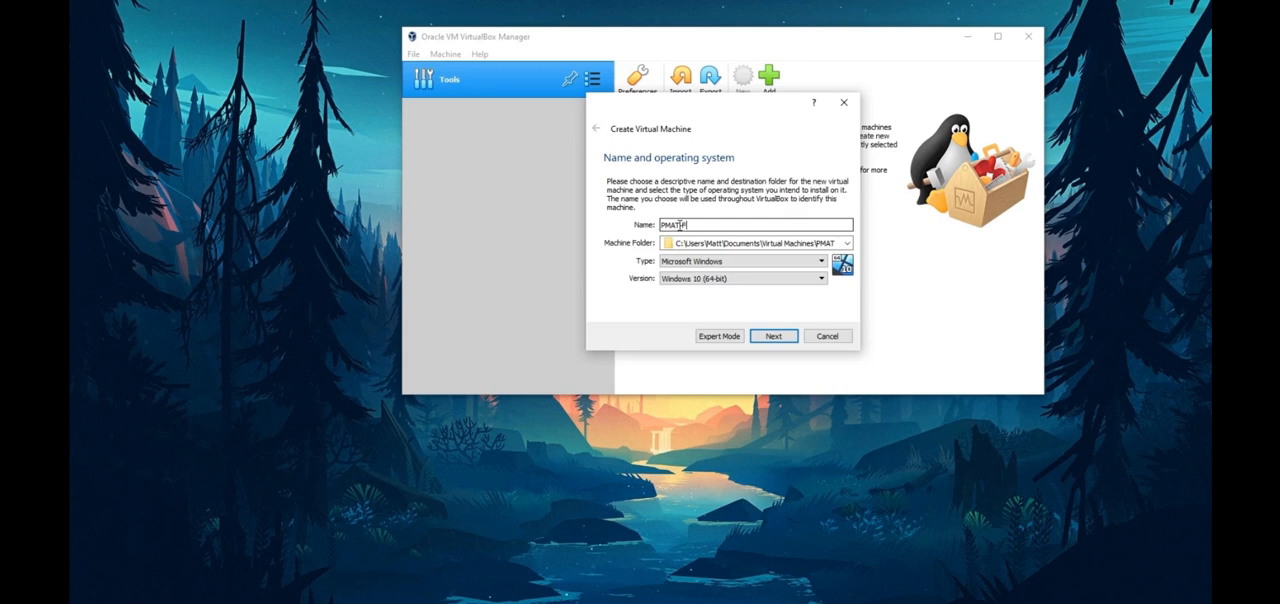
{"action": "type", "text": "lareVM"}
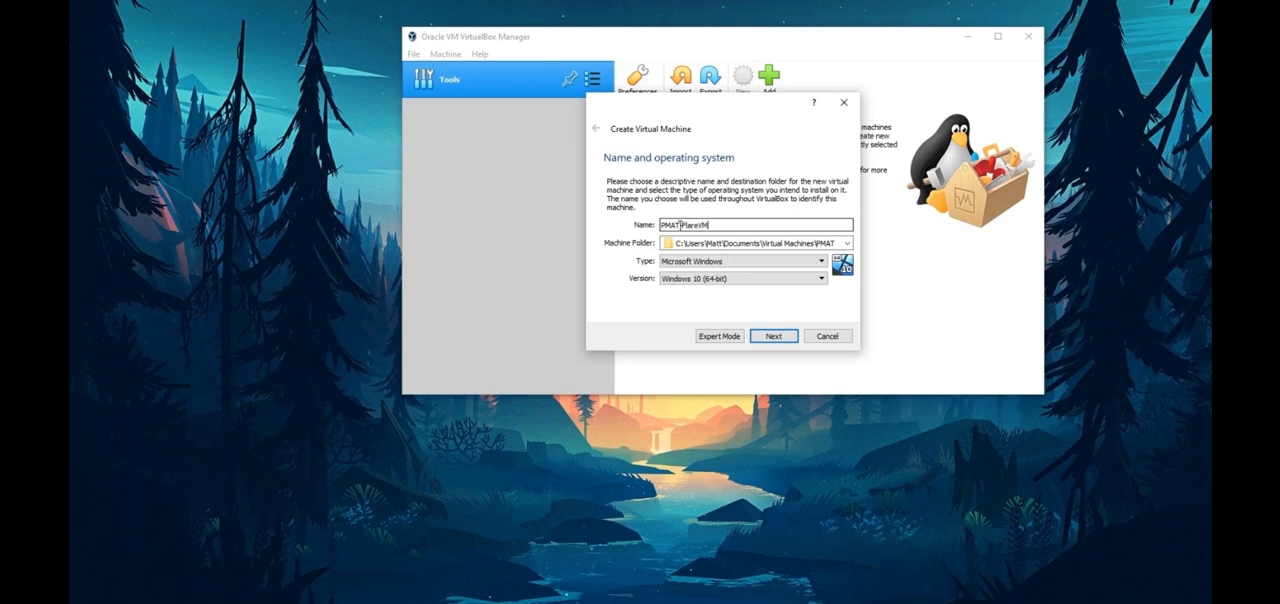
{"action": "left_click", "coordinate": [773, 337]}
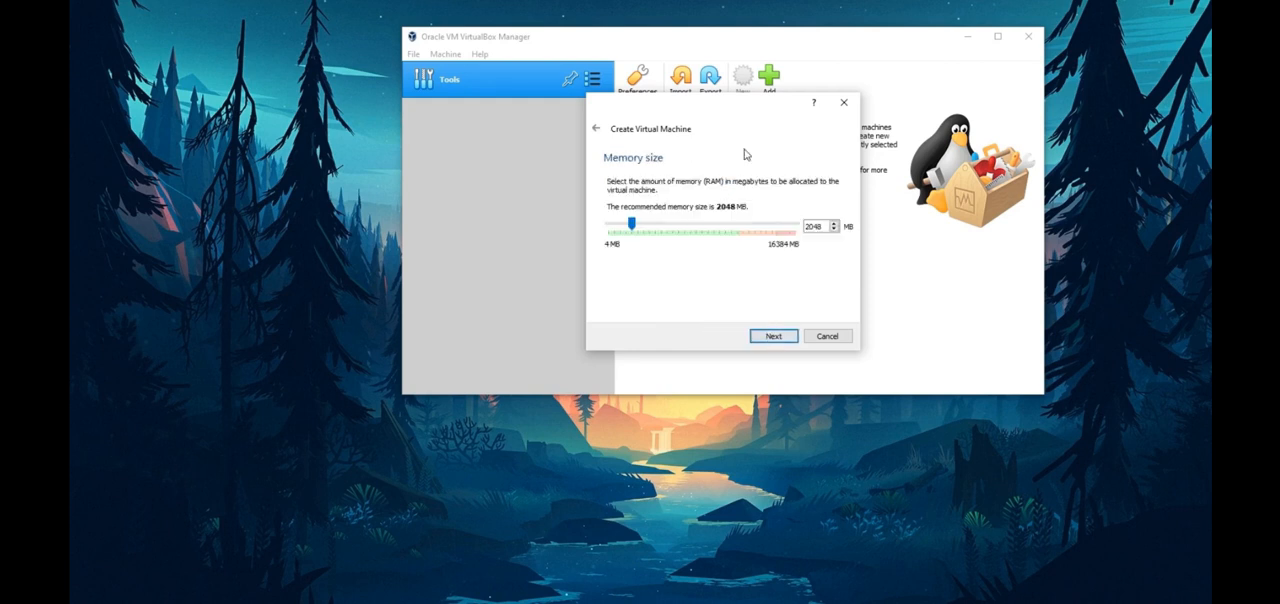
Step: Accept 2048 MB of memory and create a dynamically allocated VDI hard disk of 50.00 GB for the virtual machine
{"action": "left_click", "coordinate": [770, 338]}
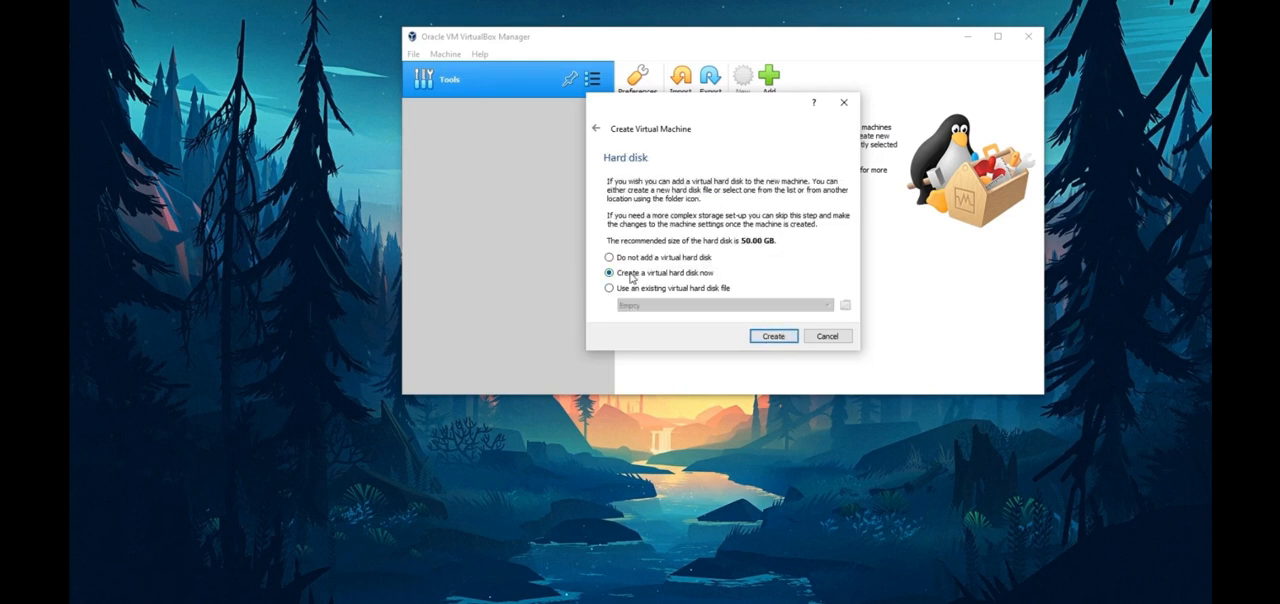
{"action": "left_click", "coordinate": [776, 336]}
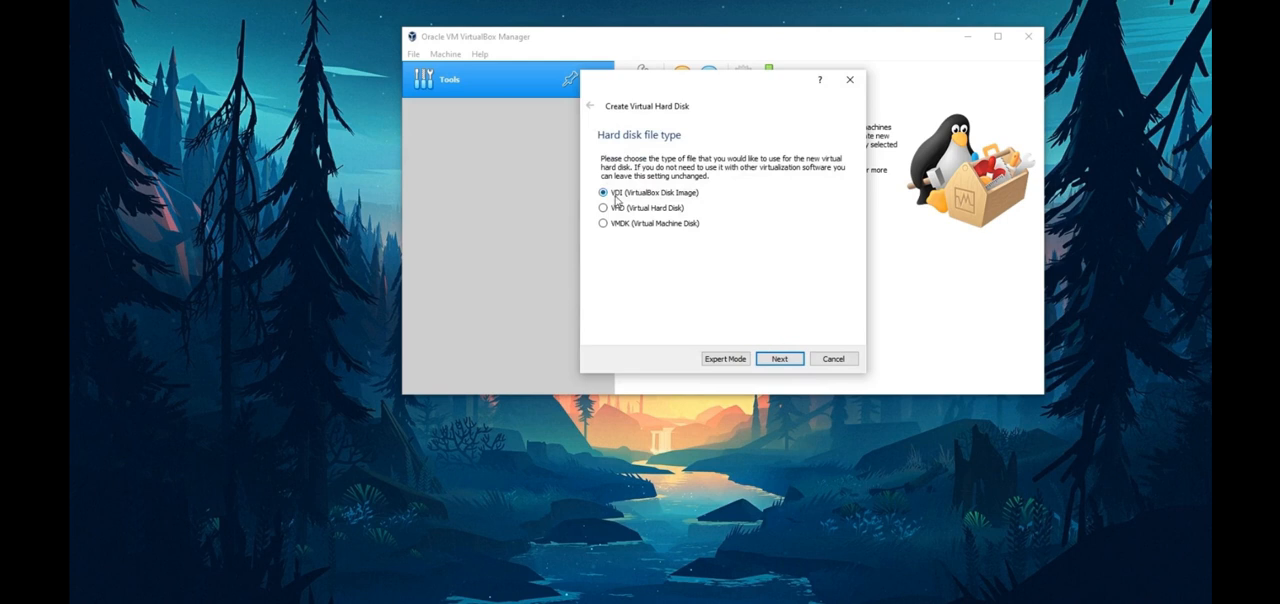
{"action": "left_click", "coordinate": [777, 362]}
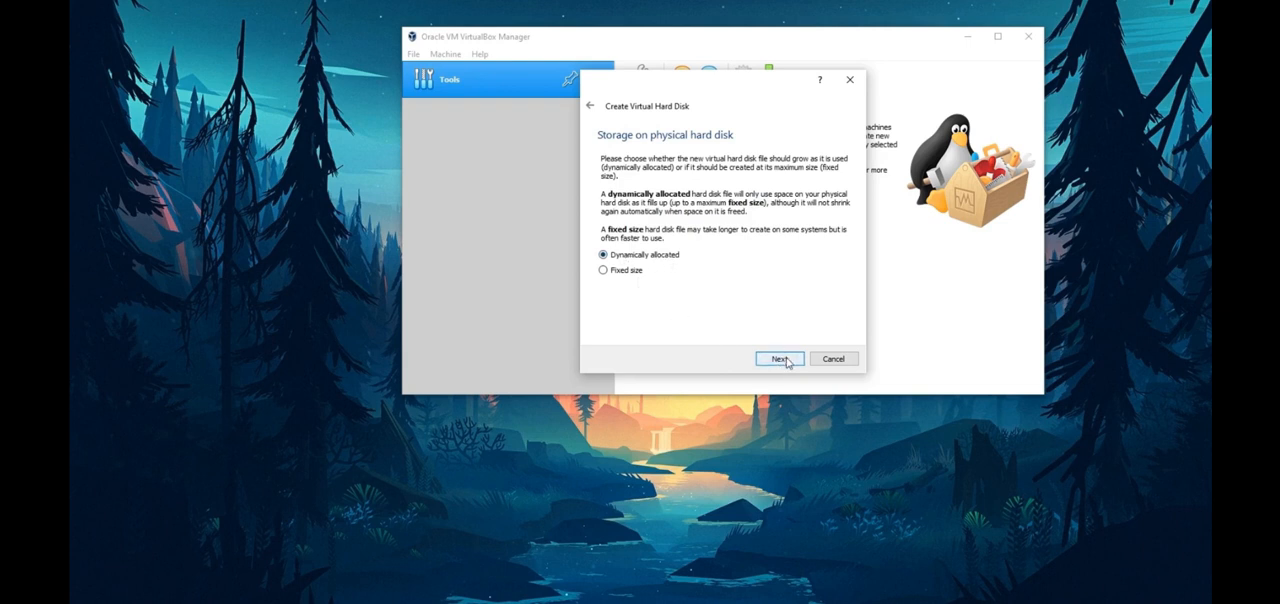
{"action": "left_click", "coordinate": [786, 361]}
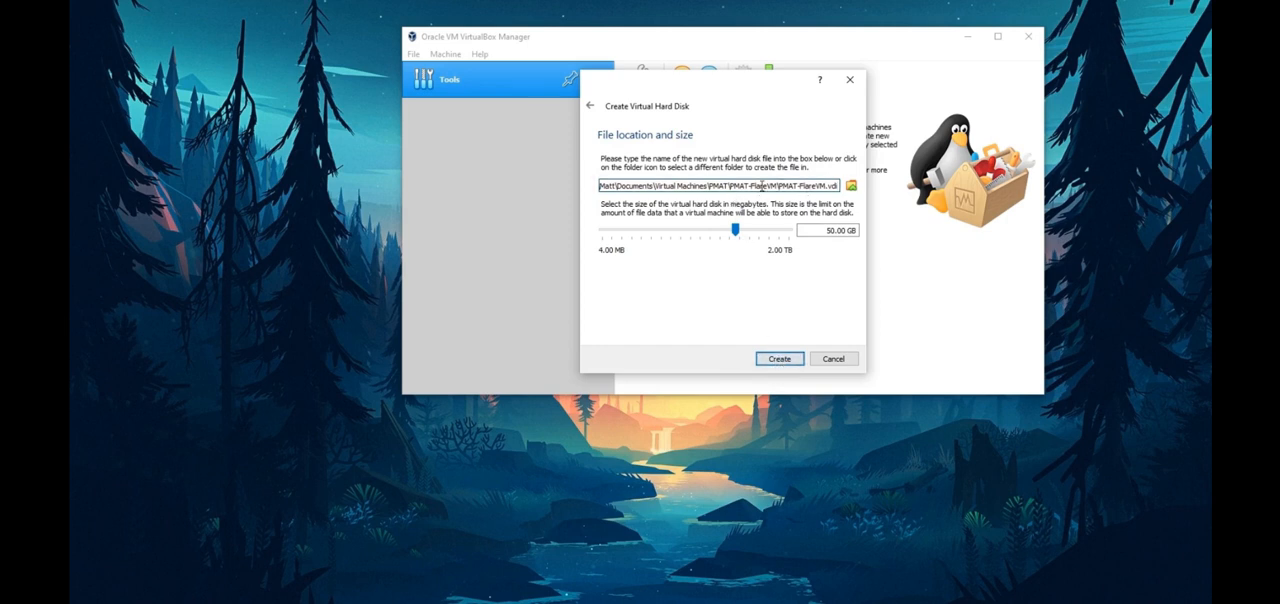
{"action": "left_click", "coordinate": [779, 358]}
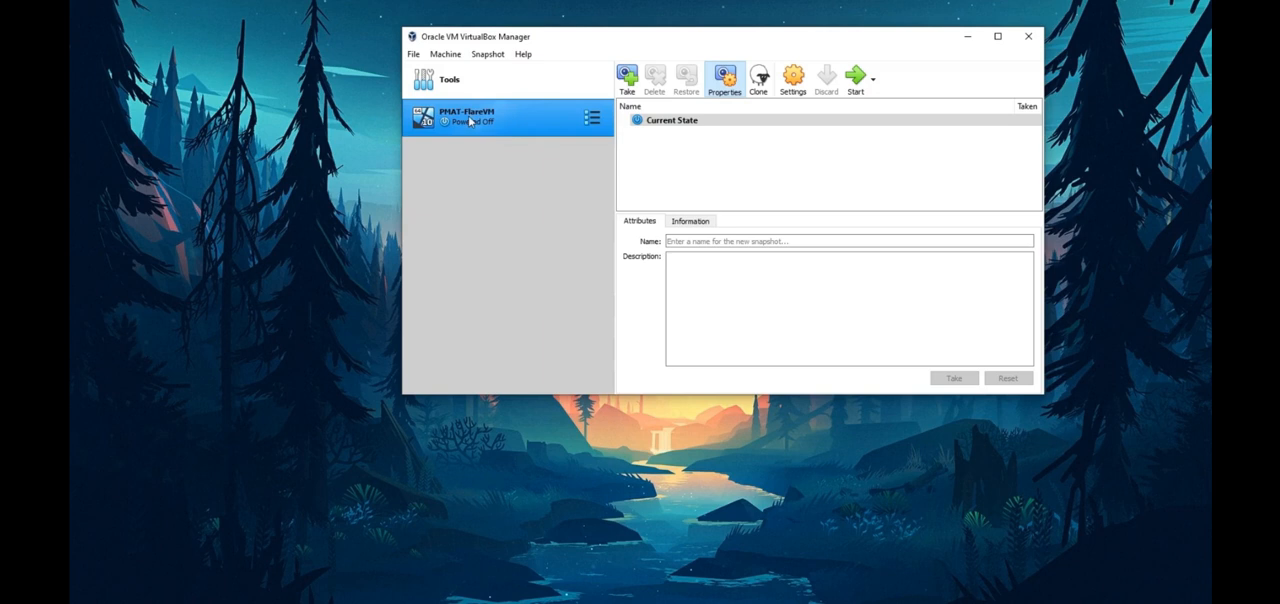
Step: Start PMAT-FlareVM and add the 19043.928 CLIENTENTERPRISEEVAL x64 ISO from Documents\Virtual Machines\PMAT to the available optical disks
{"action": "left_click", "coordinate": [856, 80]}
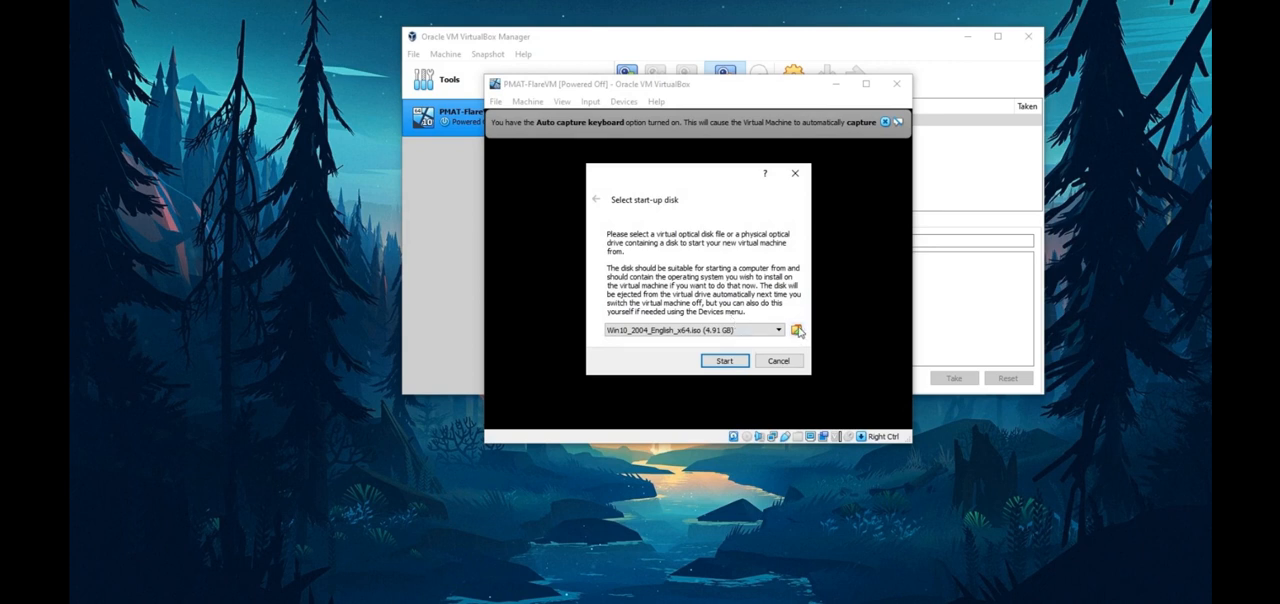
{"action": "left_click", "coordinate": [797, 330]}
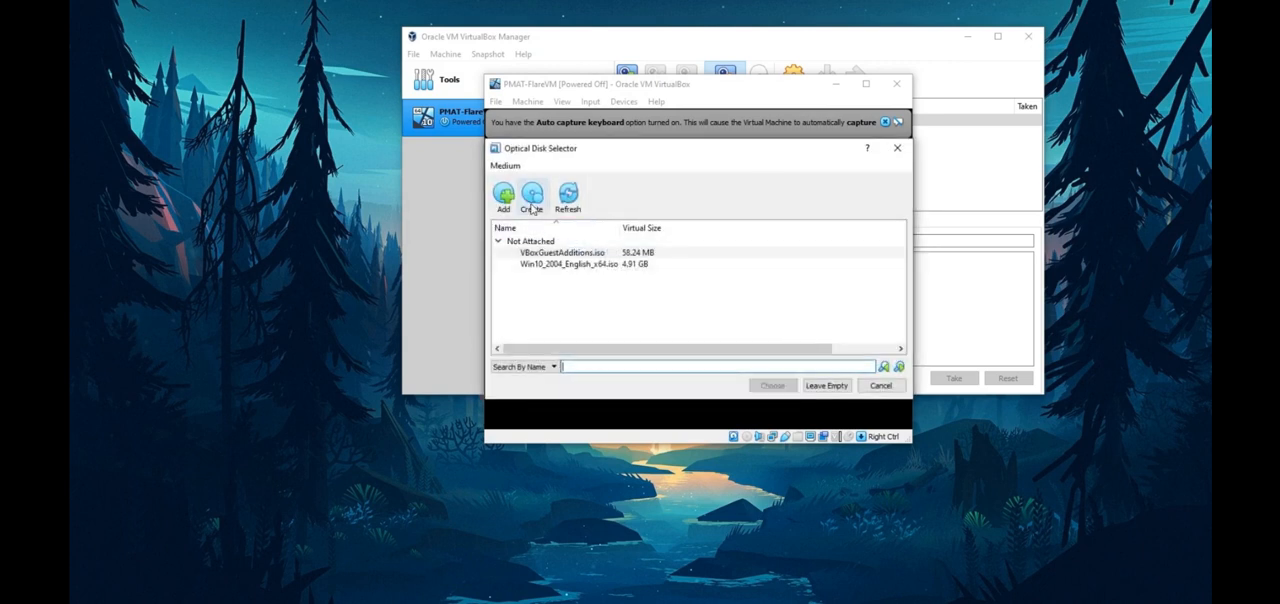
{"action": "left_click", "coordinate": [504, 197]}
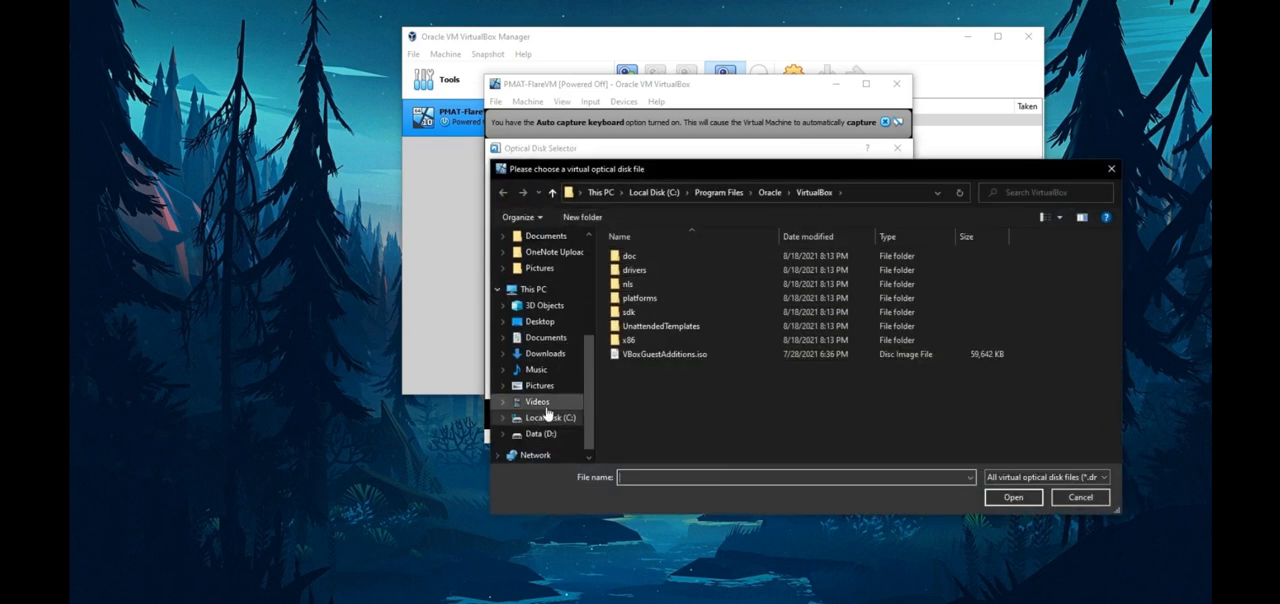
{"action": "left_click", "coordinate": [540, 337]}
{"action": "double_click", "coordinate": [680, 424]}
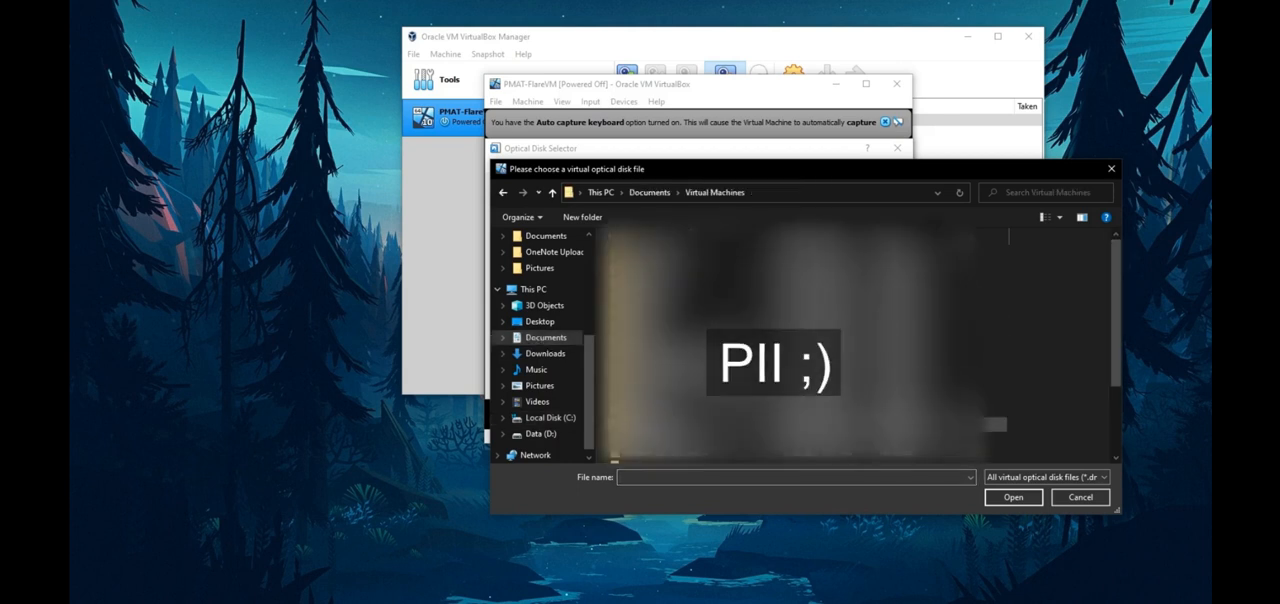
{"action": "left_click", "coordinate": [827, 239]}
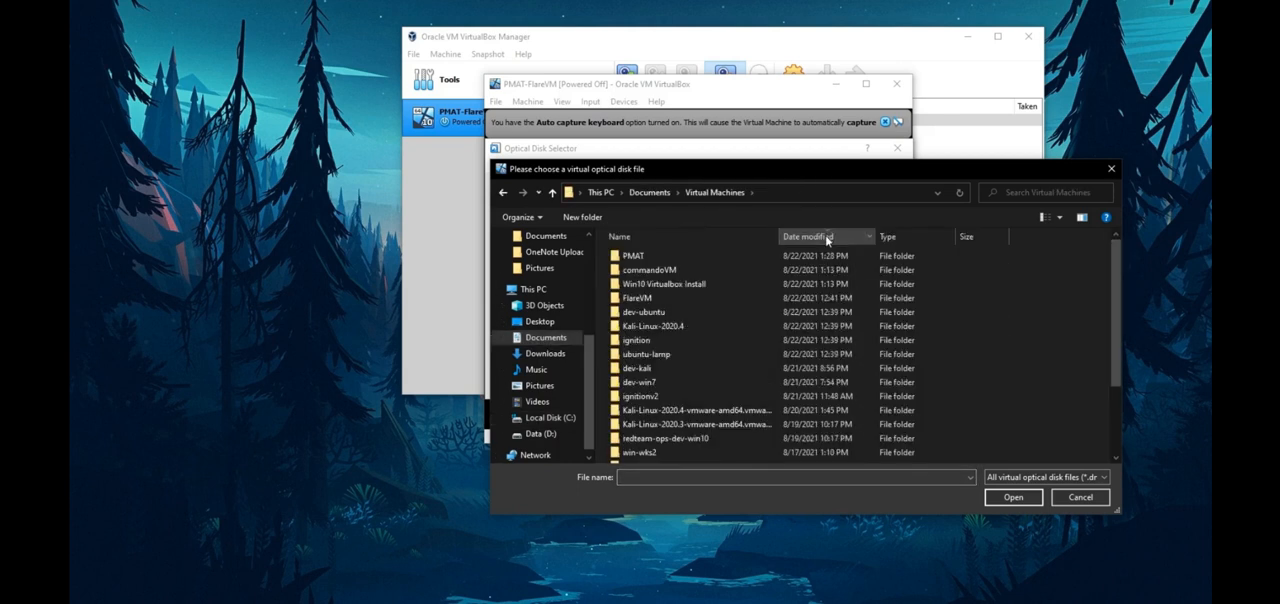
{"action": "double_click", "coordinate": [643, 255]}
{"action": "left_click", "coordinate": [667, 268]}
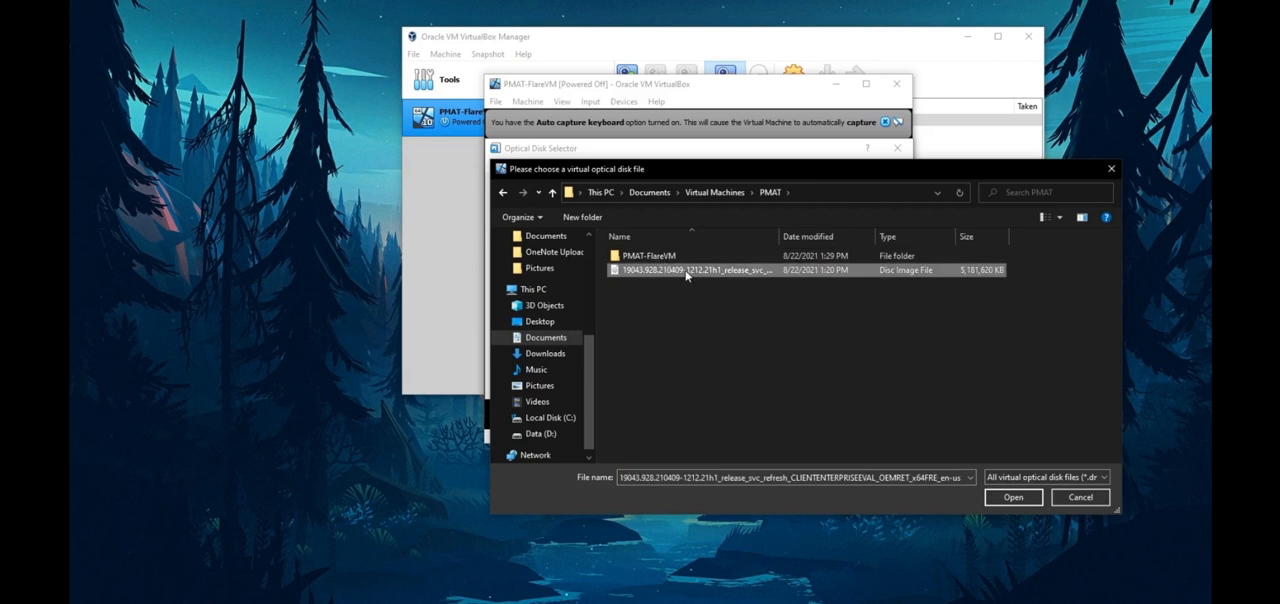
{"action": "left_click", "coordinate": [1013, 497]}
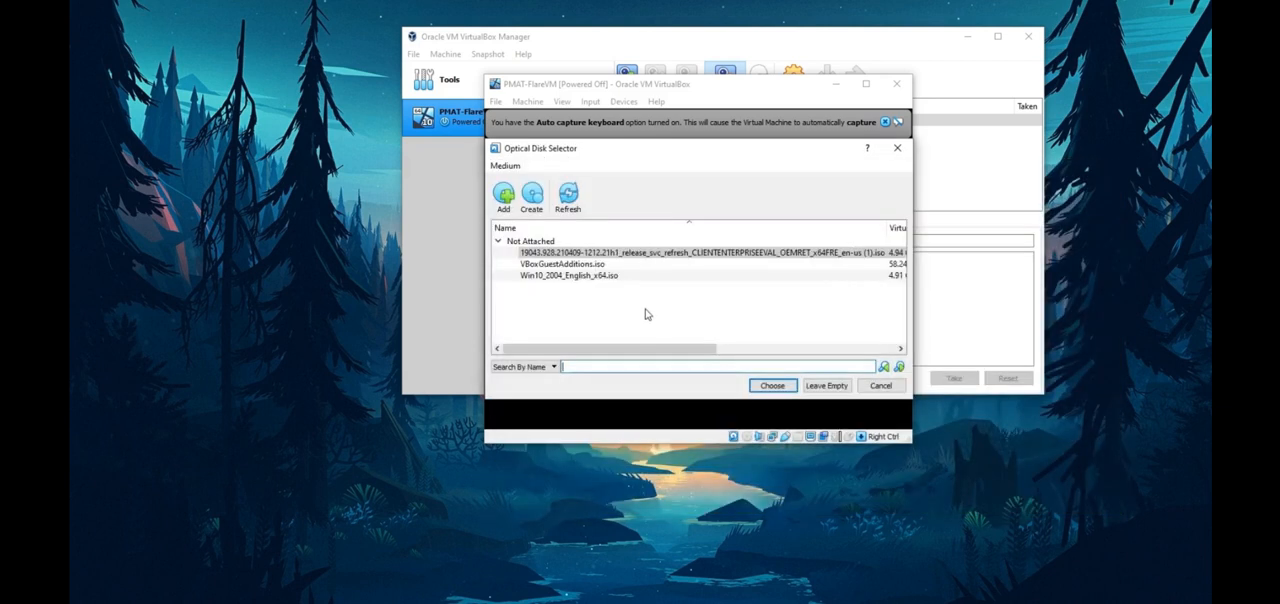
Step: Choose the CLIENTENTERPRISEEVAL ISO as the start-up disk, boot the virtual machine from it and maximize its window
{"action": "left_click", "coordinate": [585, 278]}
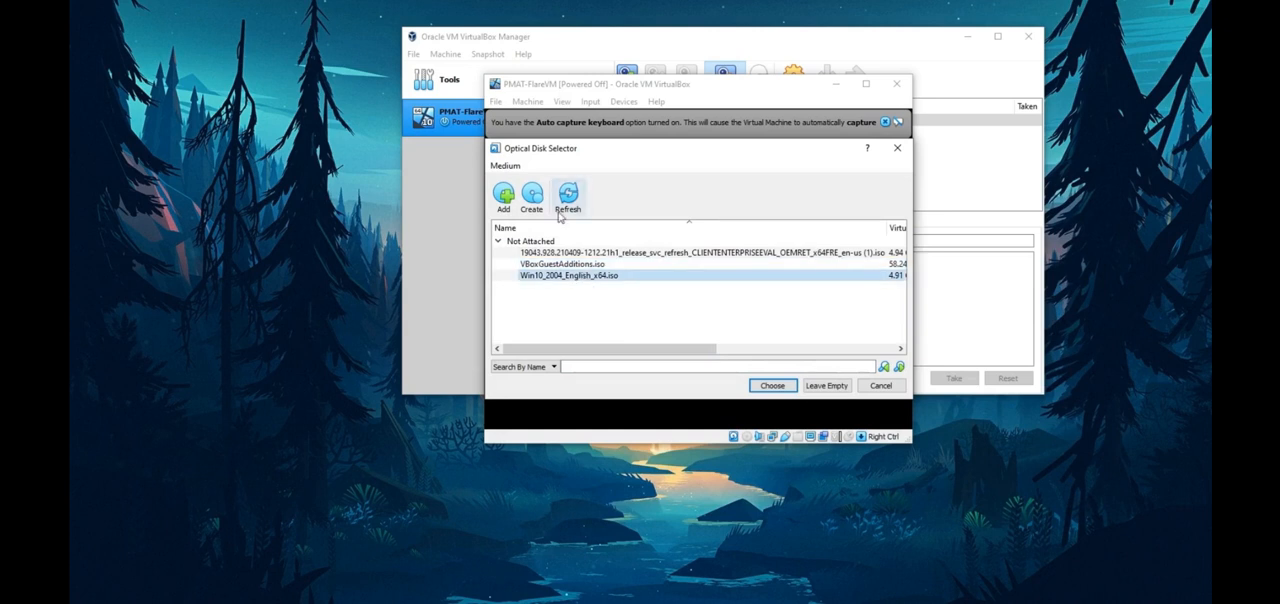
{"action": "left_click", "coordinate": [592, 255]}
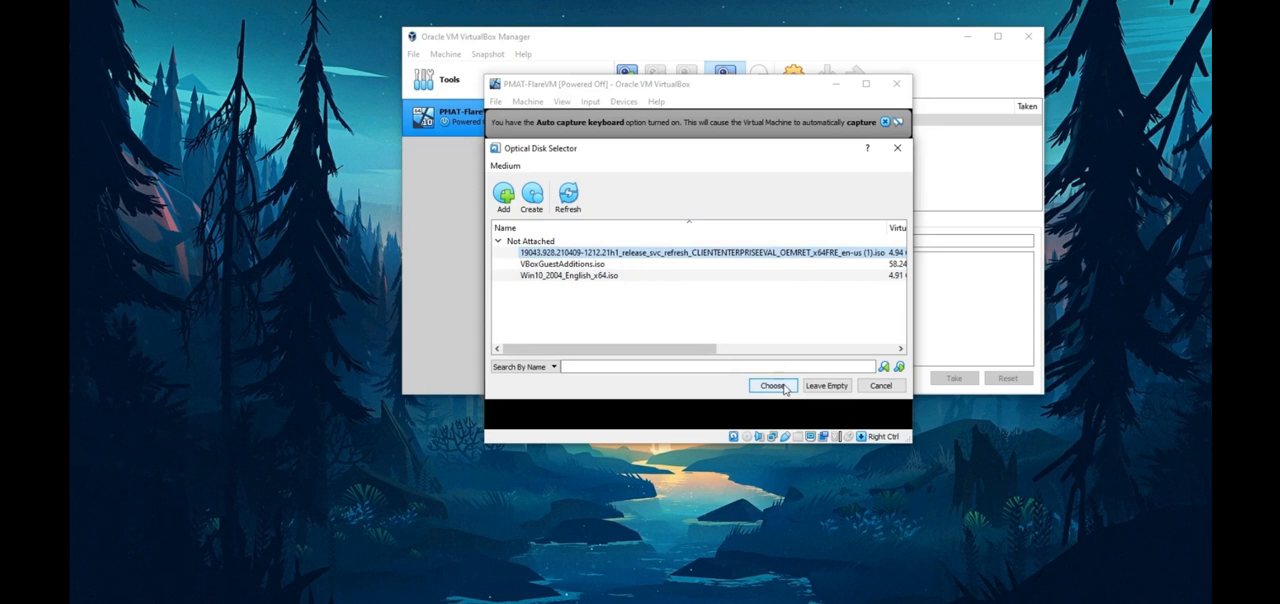
{"action": "left_click", "coordinate": [772, 385]}
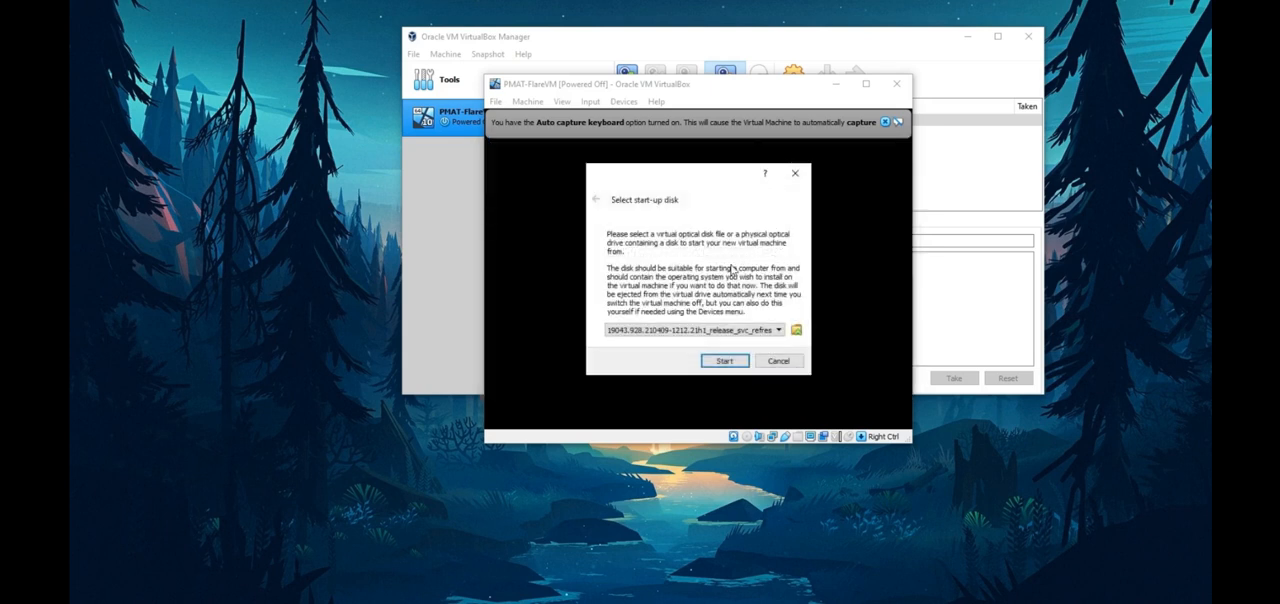
{"action": "left_click", "coordinate": [725, 364]}
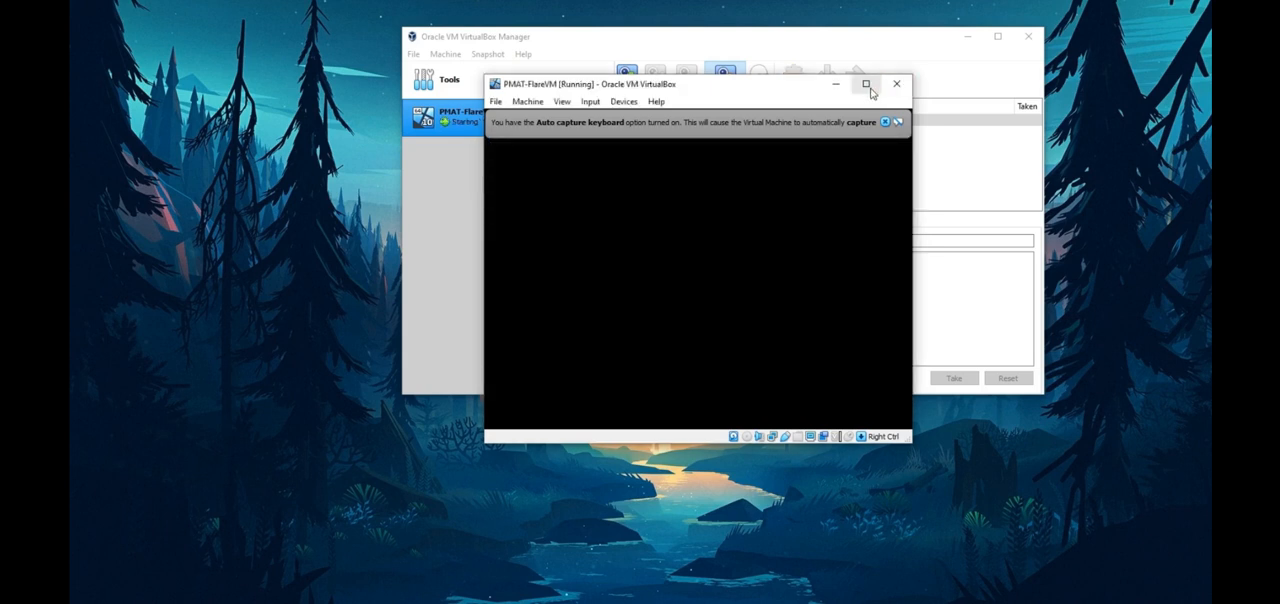
{"action": "left_click", "coordinate": [867, 84]}
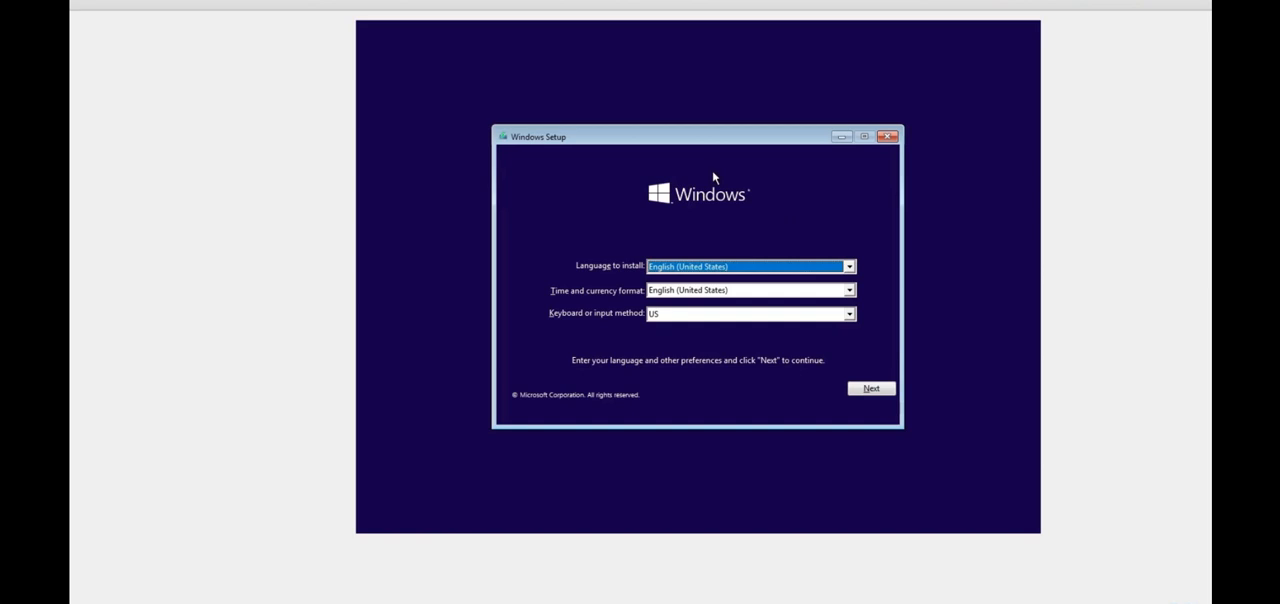
Step: Accept English (United States) and the US keyboard in Windows Setup and start the installation
{"action": "left_click", "coordinate": [850, 267]}
{"action": "left_click", "coordinate": [850, 267]}
{"action": "left_click", "coordinate": [871, 388]}
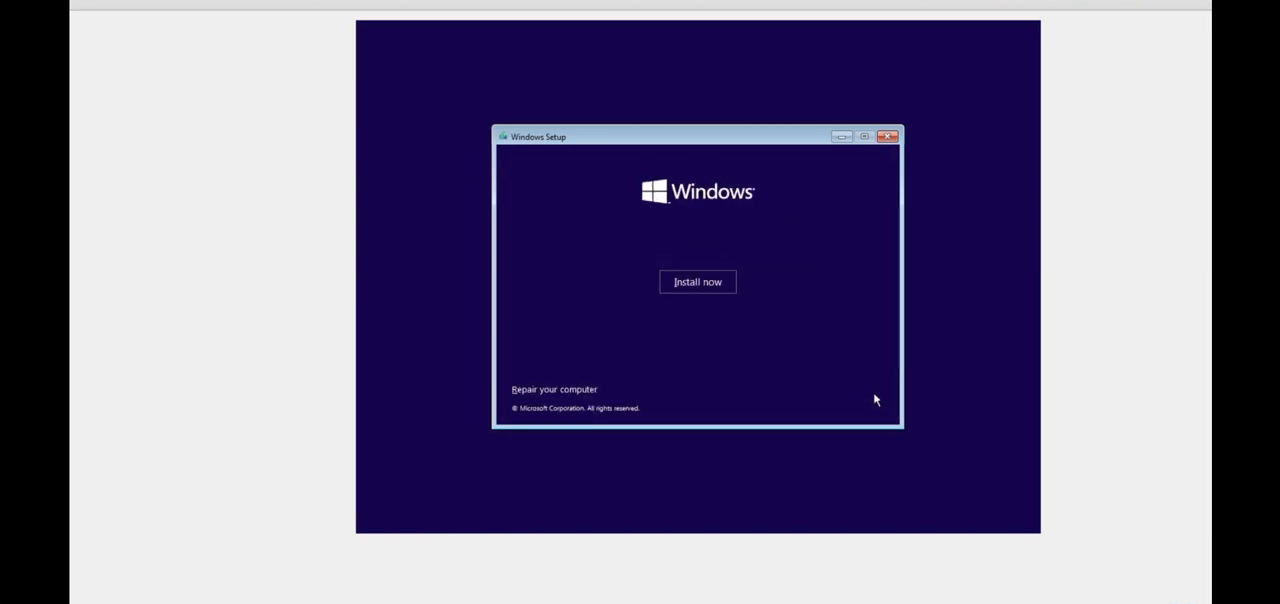
{"action": "left_click", "coordinate": [703, 281]}
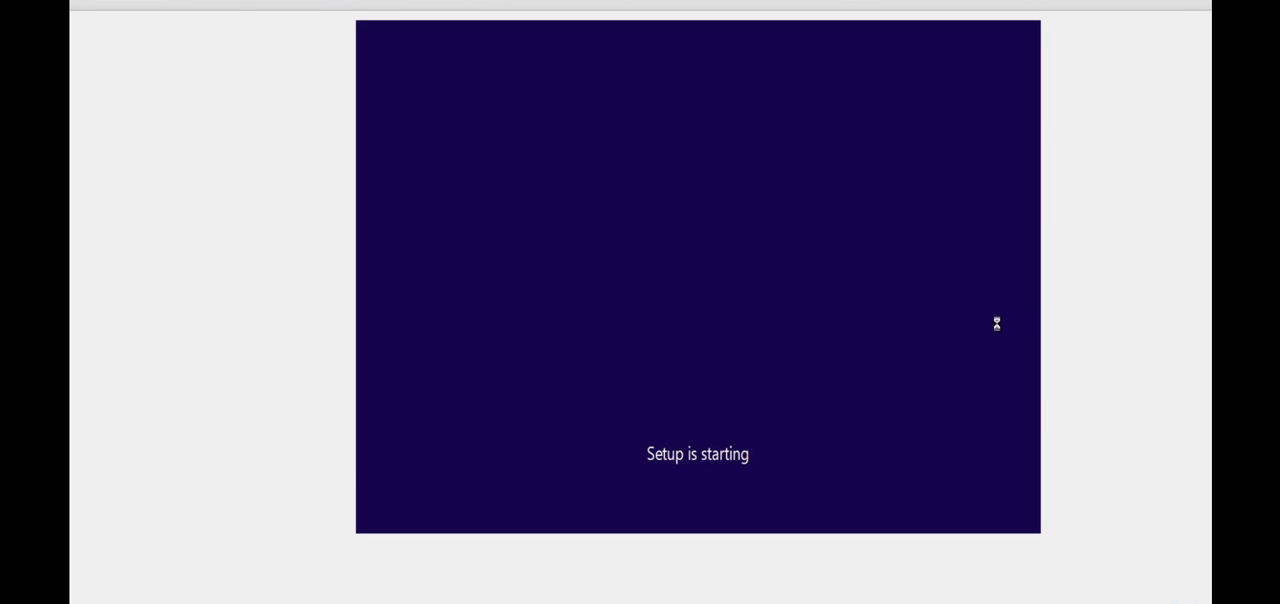
Step: Accept the Windows license terms and choose the Custom: Install Windows only (advanced) installation type
{"action": "left_click", "coordinate": [530, 362]}
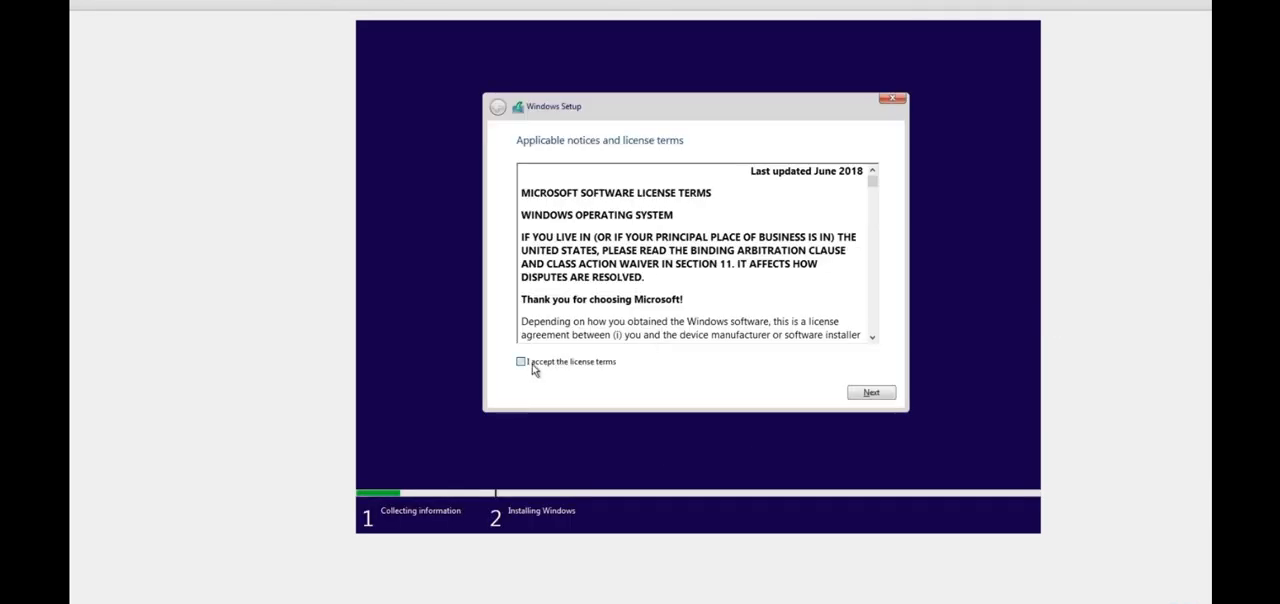
{"action": "left_click_drag", "start_coordinate": [874, 186], "coordinate": [866, 397]}
{"action": "left_click", "coordinate": [868, 393]}
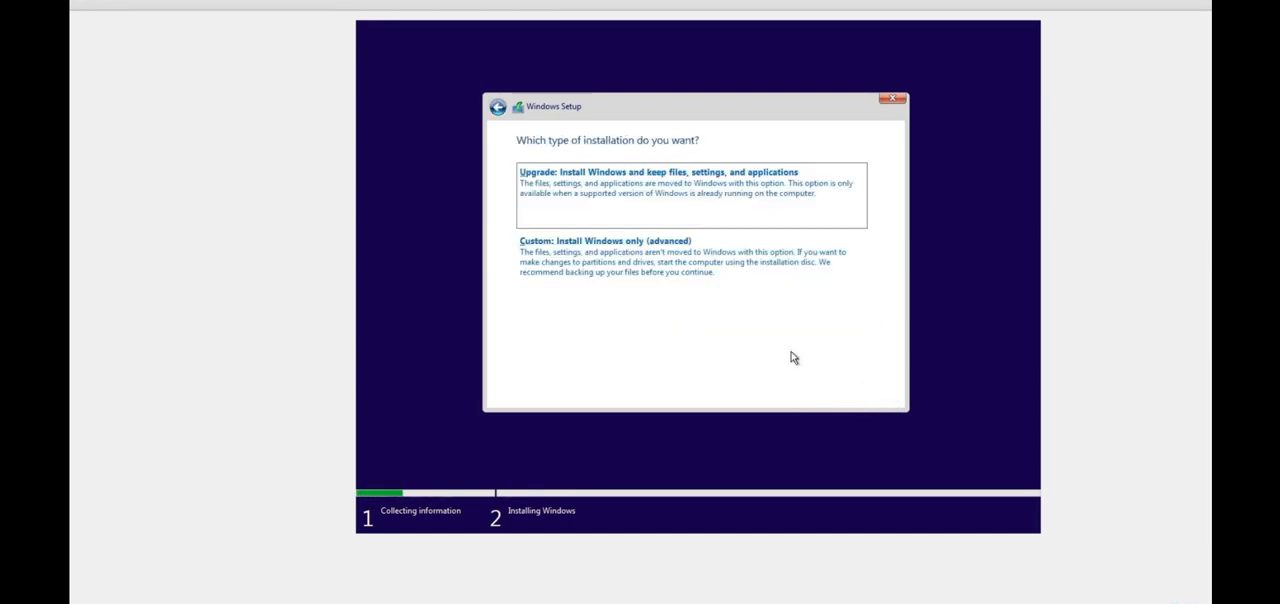
{"action": "left_click", "coordinate": [587, 268]}
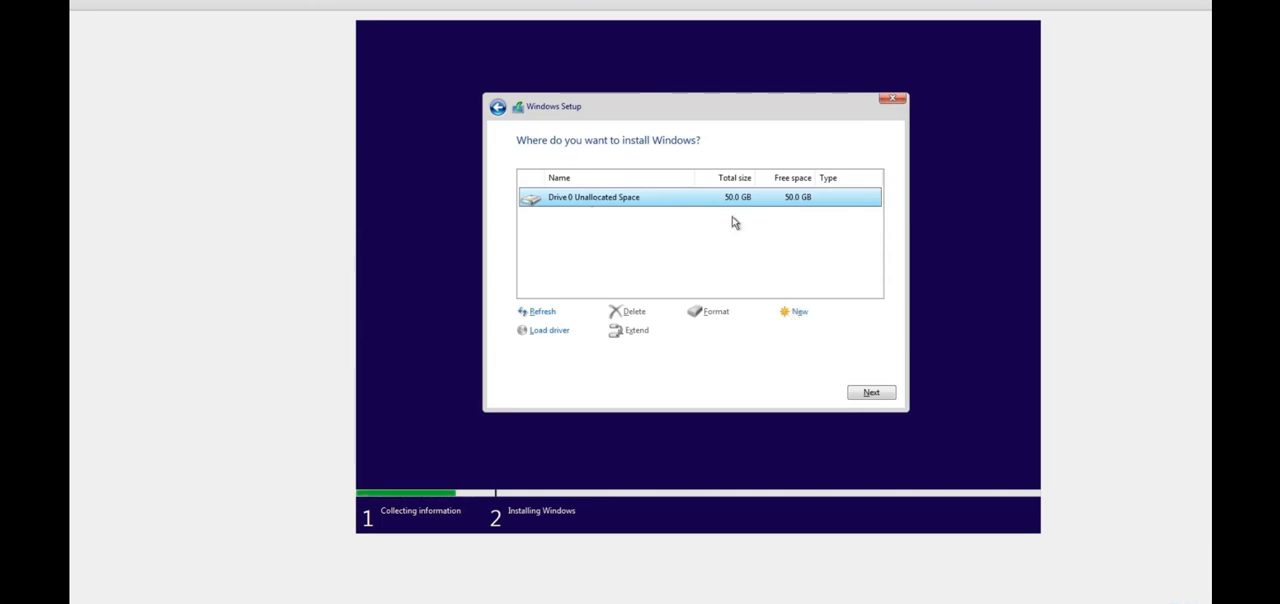
Step: Create a 51200 MB partition in Drive 0's unallocated space and allow the additional system partitions
{"action": "left_click", "coordinate": [802, 316]}
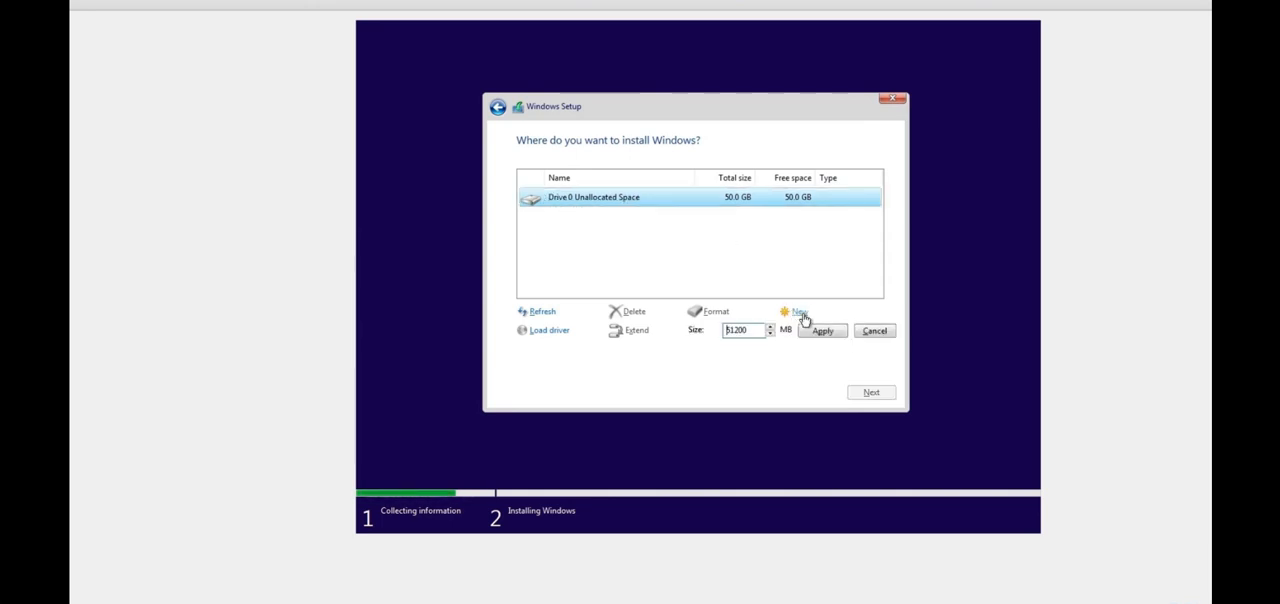
{"action": "left_click", "coordinate": [823, 333]}
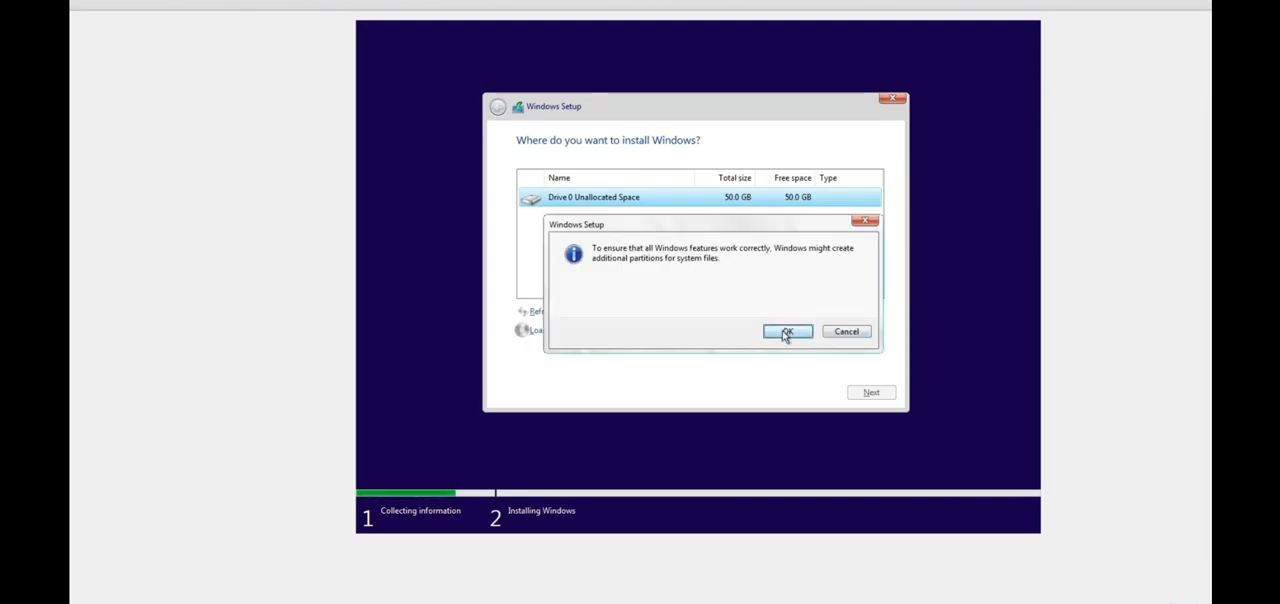
{"action": "left_click", "coordinate": [787, 333]}
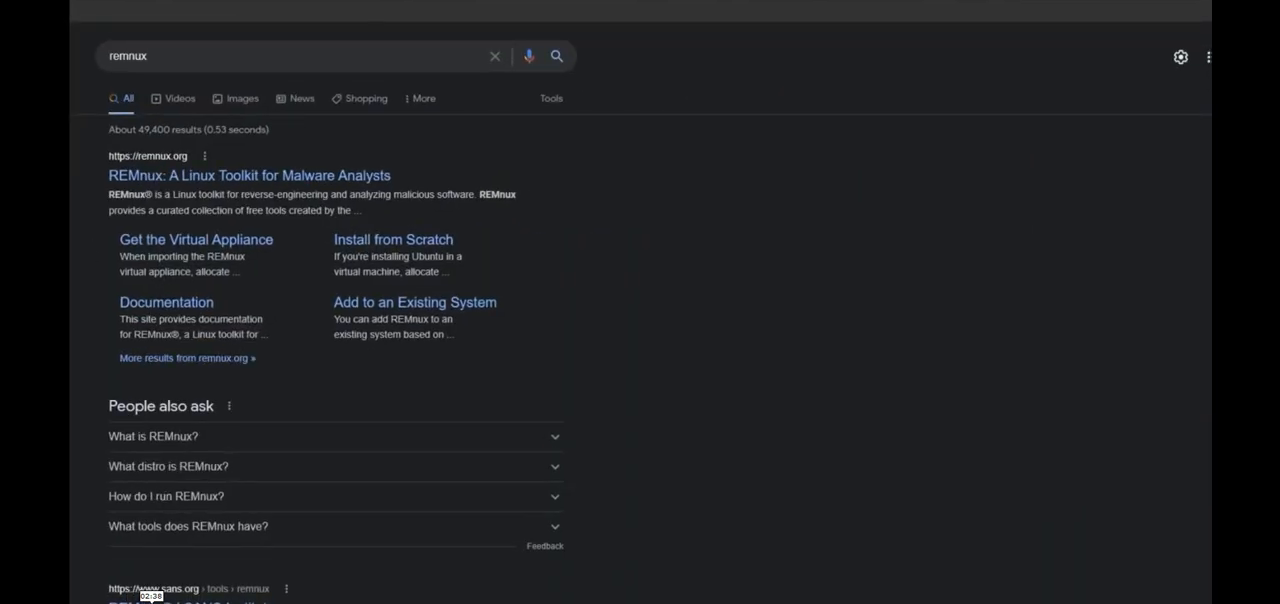
Step: In the web browser, open the remnux.org site from the search results and go to its virtual machine download page
{"action": "mouse_move", "coordinate": [147, 57]}
{"action": "left_mouse_down"}
{"action": "mouse_move", "coordinate": [107, 60]}
{"action": "mouse_move", "coordinate": [165, 57]}
{"action": "left_mouse_up"}
{"action": "left_click", "coordinate": [640, 220]}
{"action": "left_click", "coordinate": [163, 185]}
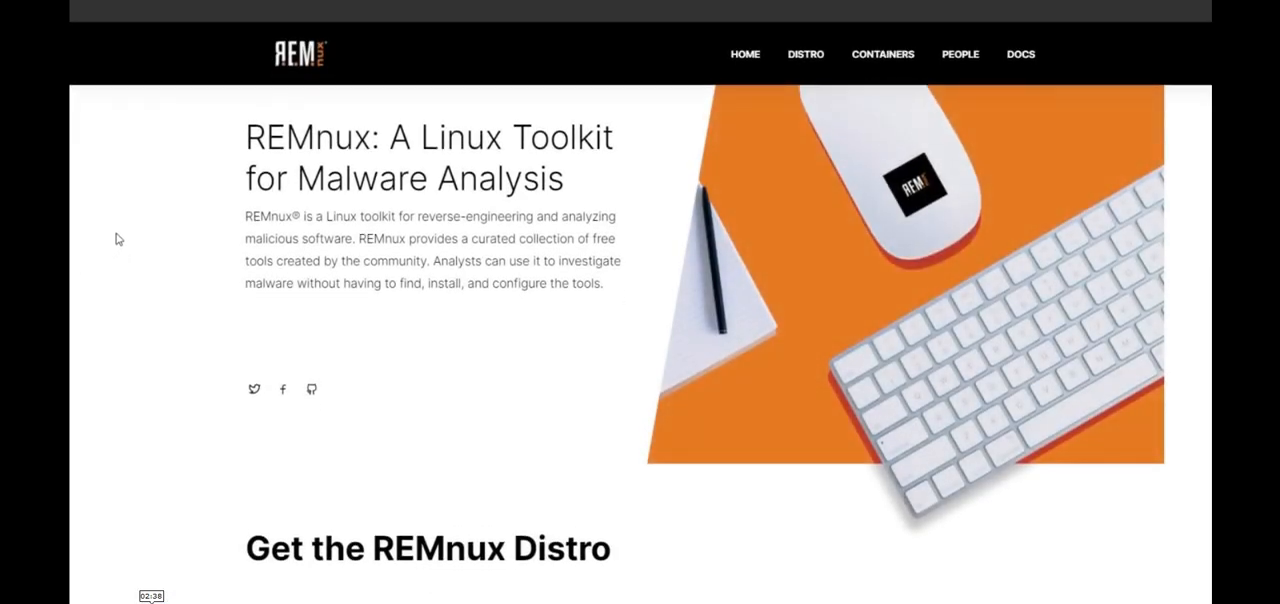
{"action": "scroll", "coordinate": [117, 239], "scroll_direction": "down", "scroll_amount": 5}
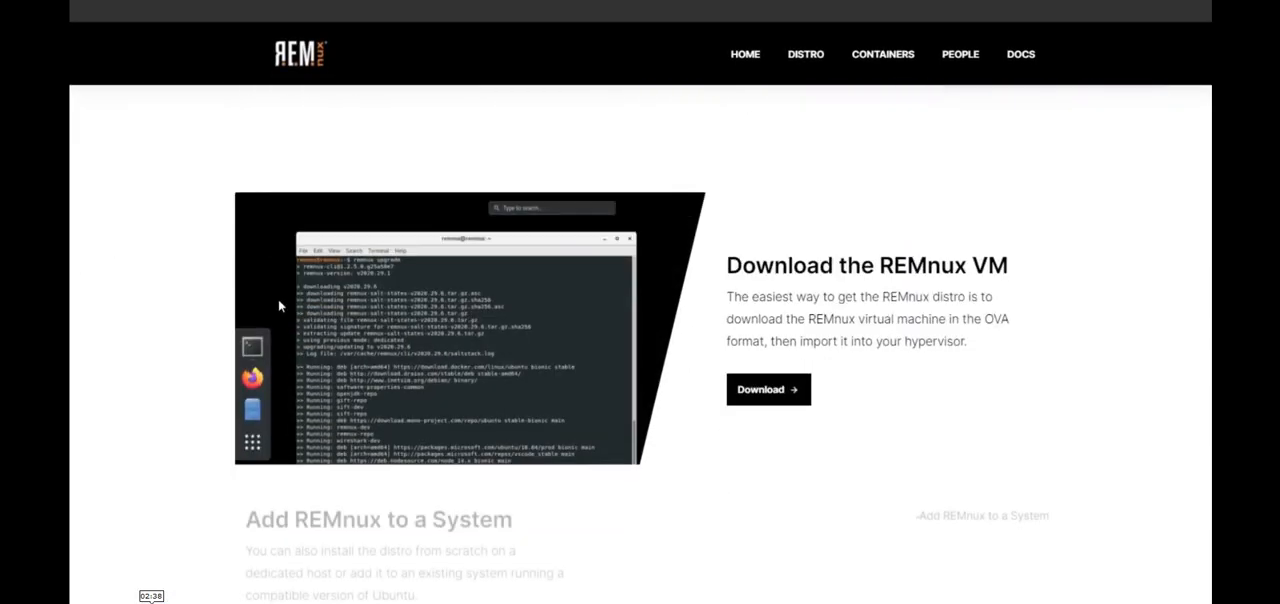
{"action": "left_click", "coordinate": [781, 396]}
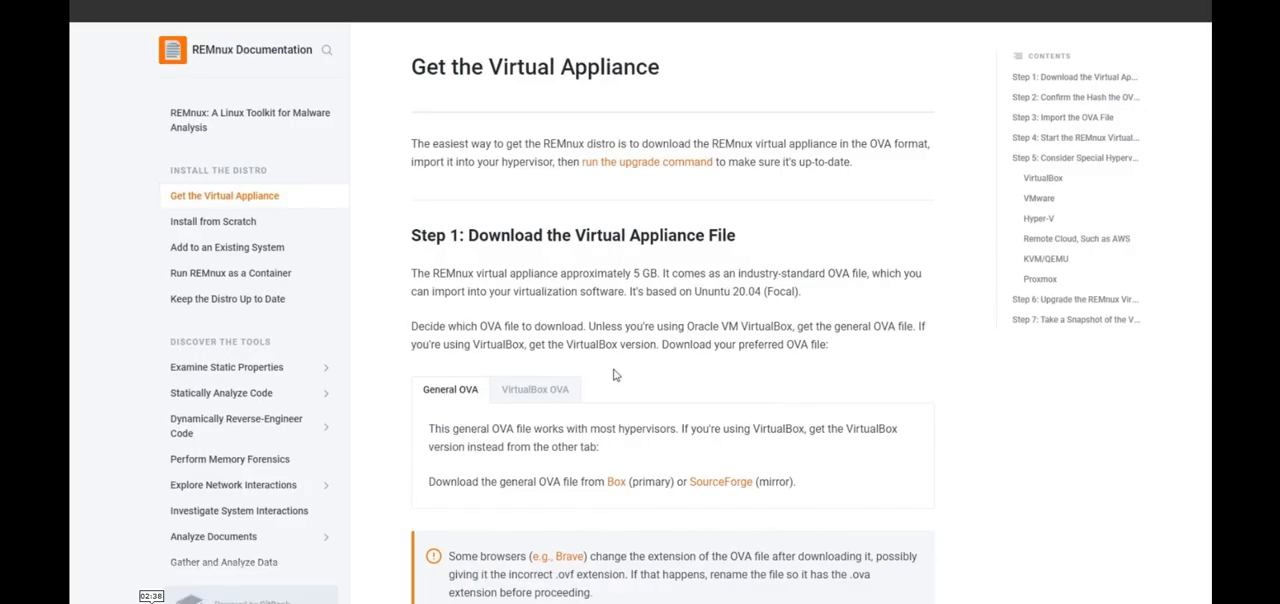
Step: Download the VirtualBox OVA version of REMnux, remnux-v7-focal-virtualbox.ova, from the primary Box source
{"action": "scroll", "coordinate": [537, 338], "scroll_direction": "down", "scroll_amount": 1}
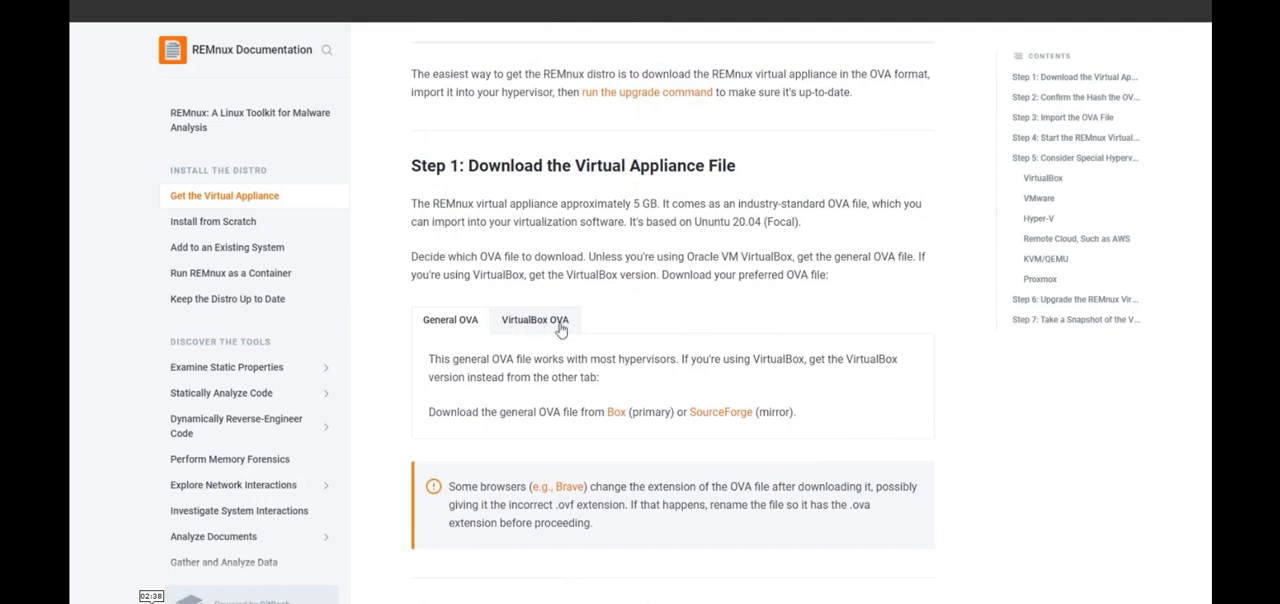
{"action": "left_click", "coordinate": [558, 328]}
{"action": "scroll", "coordinate": [670, 311], "scroll_direction": "down", "scroll_amount": 2}
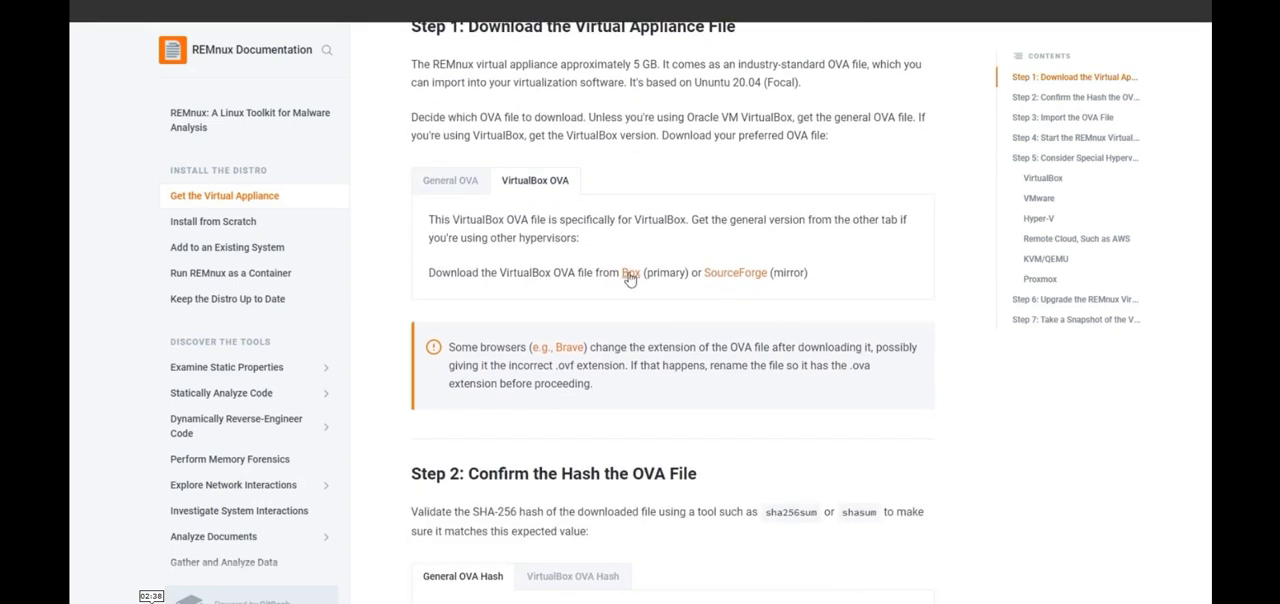
{"action": "left_click", "coordinate": [631, 275]}
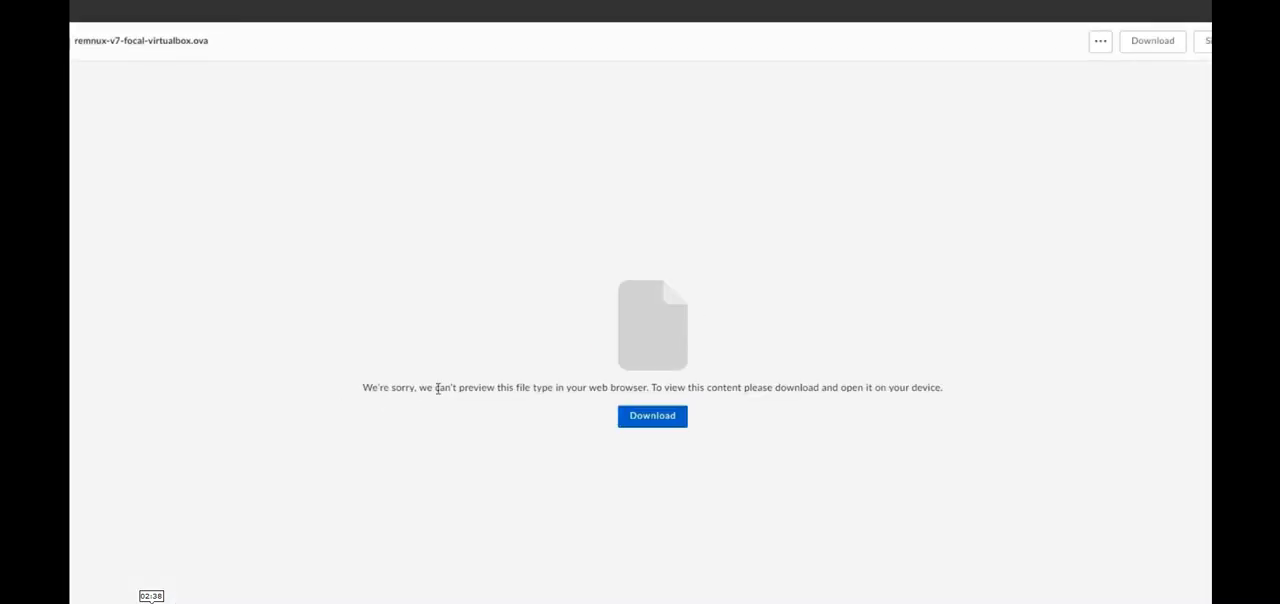
{"action": "left_click", "coordinate": [661, 422]}
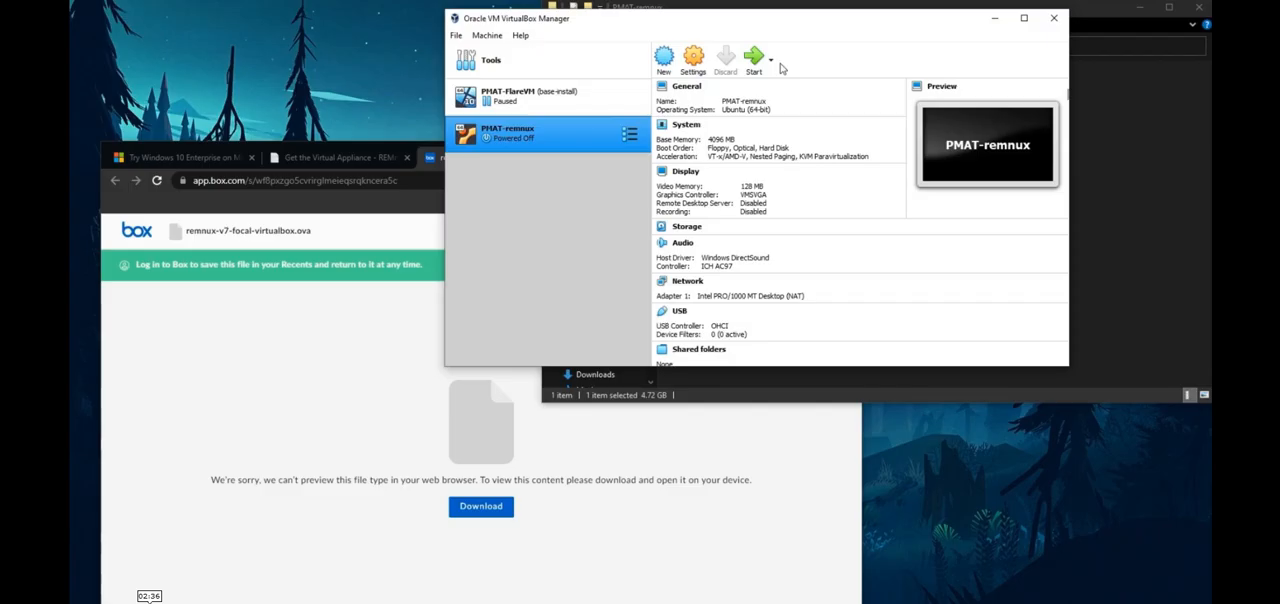
{"action": "left_click", "coordinate": [755, 59]}
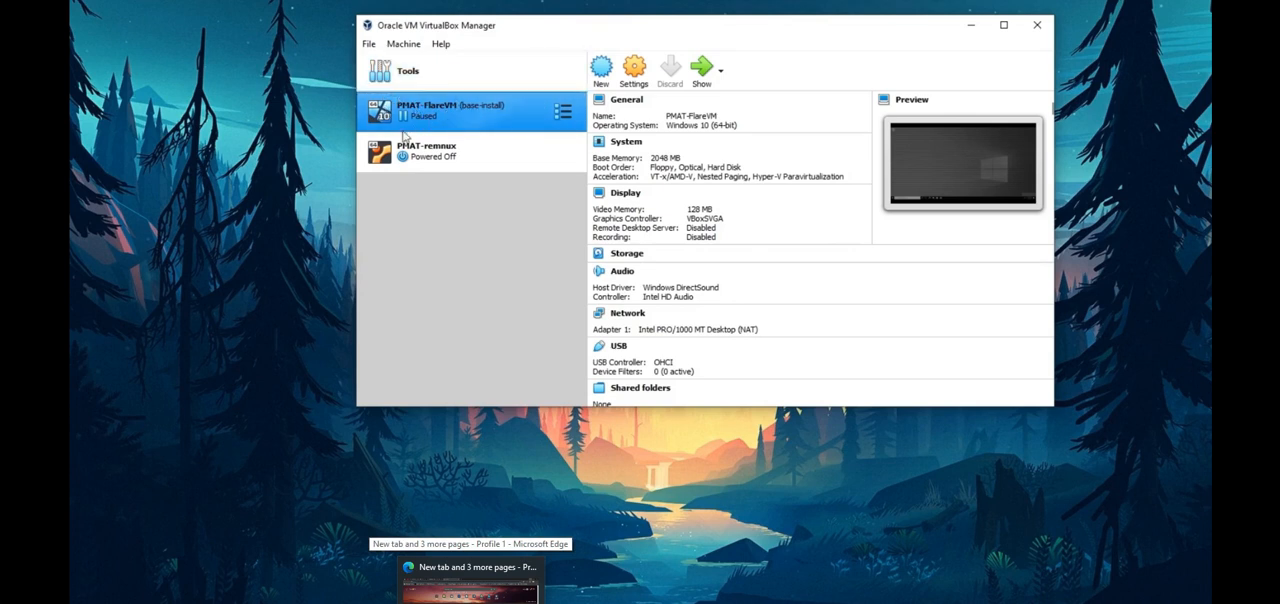
Step: Switch to VirtualBox, show the paused PMAT-FlareVM machine in a maximized window and resume it
{"action": "left_click", "coordinate": [703, 85]}
{"action": "left_click_drag", "start_coordinate": [891, 22], "coordinate": [708, 30]}
{"action": "double_click", "coordinate": [708, 26]}
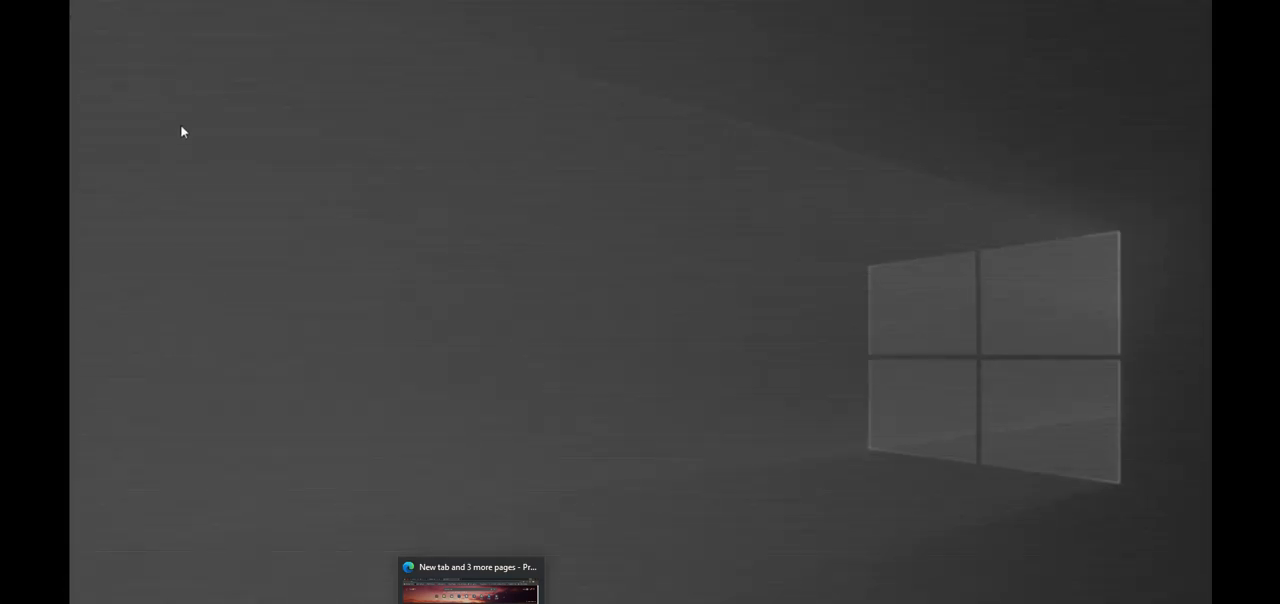
{"action": "left_click", "coordinate": [45, 1]}
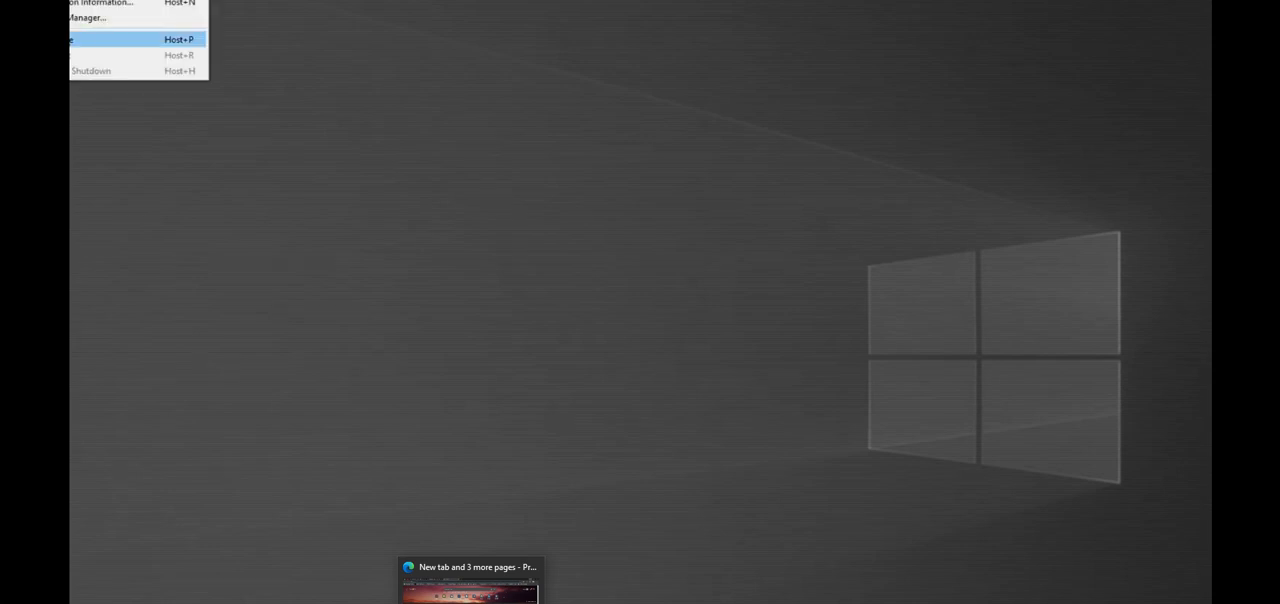
{"action": "left_click", "coordinate": [71, 42]}
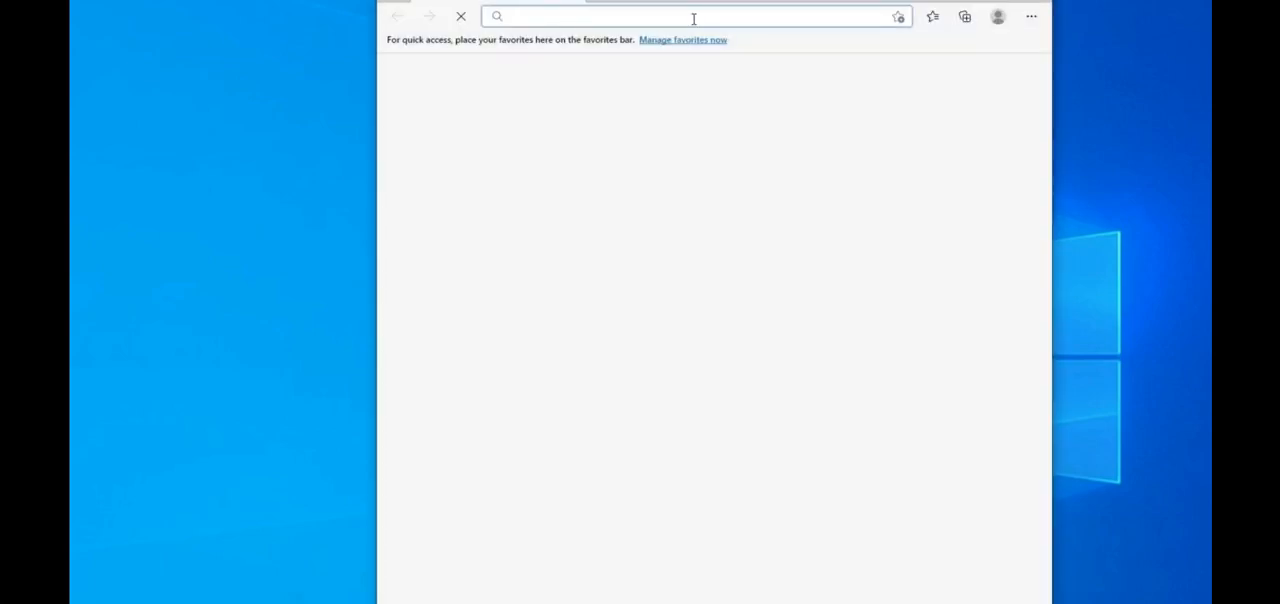
Step: Search for chrome in the virtual machine's Edge browser, open the Google Chrome site and download the Chrome installer
{"action": "type", "text": "c"}
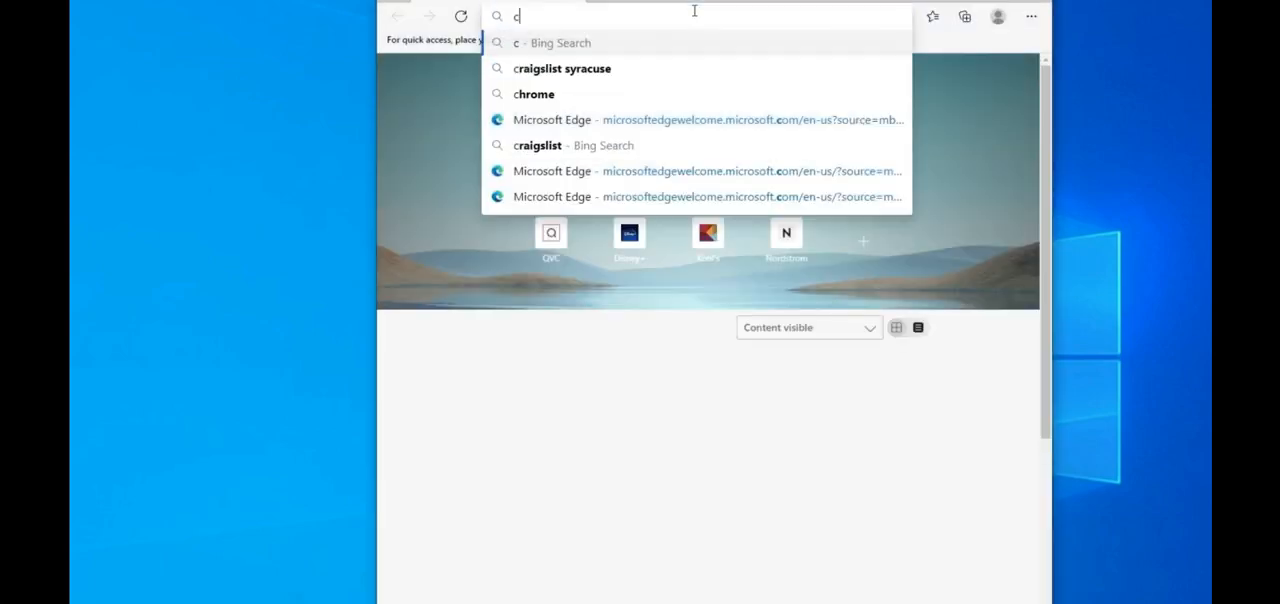
{"action": "type", "text": "hro"}
{"action": "key", "text": "Return"}
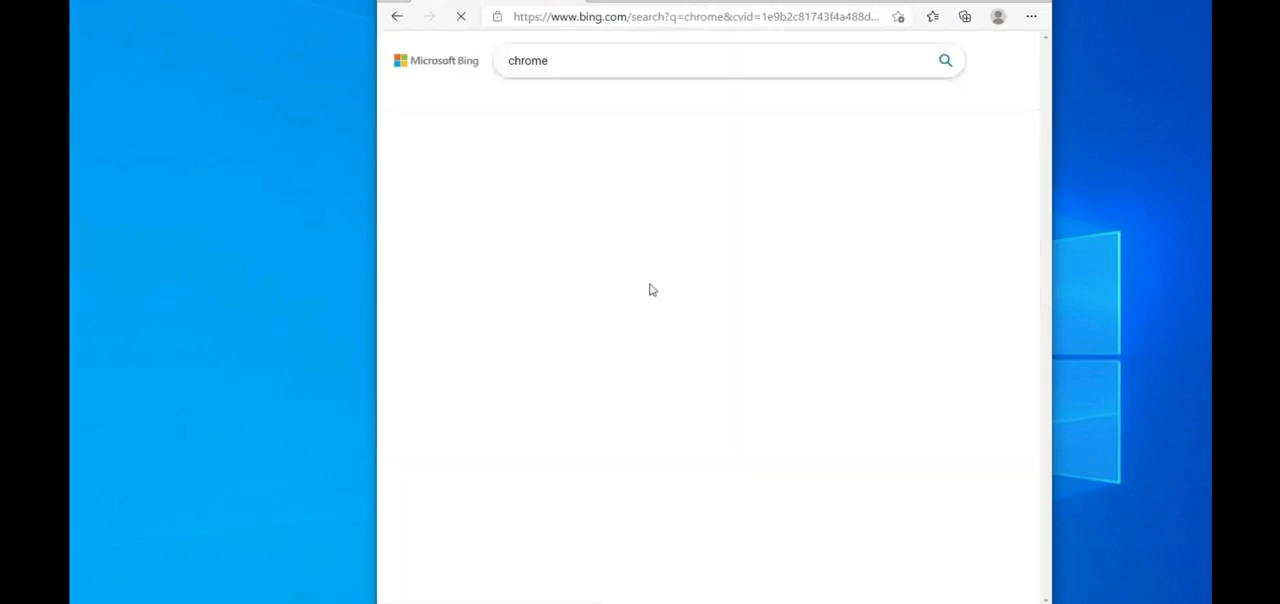
{"action": "left_click", "coordinate": [568, 299]}
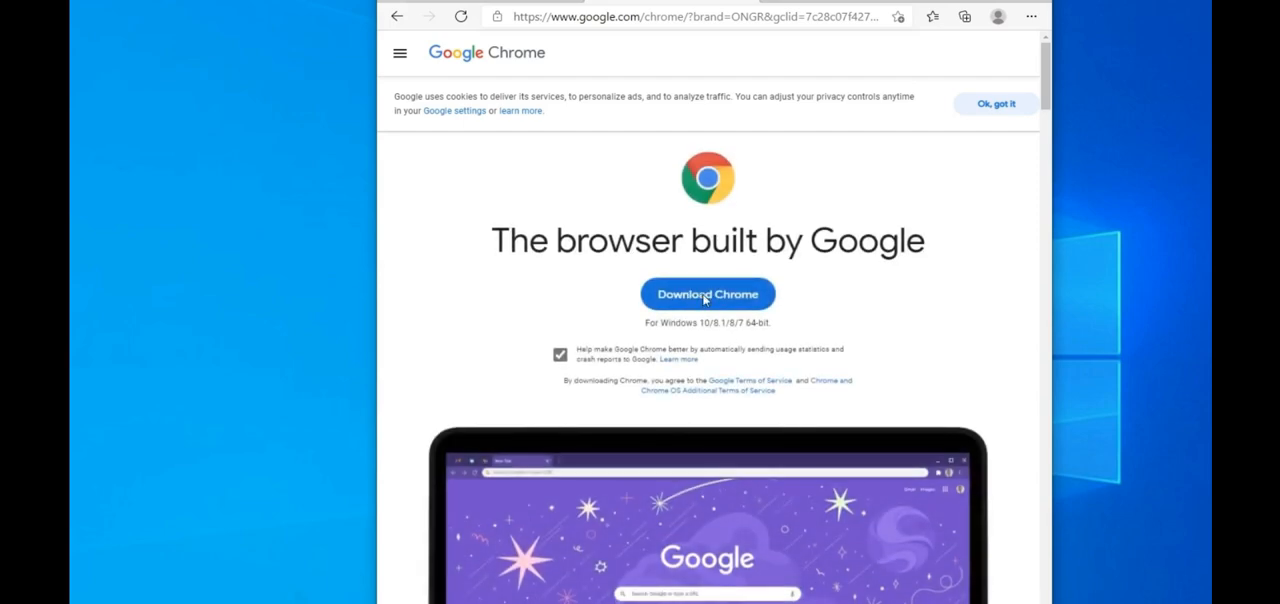
{"action": "scroll", "coordinate": [705, 298], "scroll_direction": "down", "scroll_amount": 1}
{"action": "left_click", "coordinate": [707, 208]}
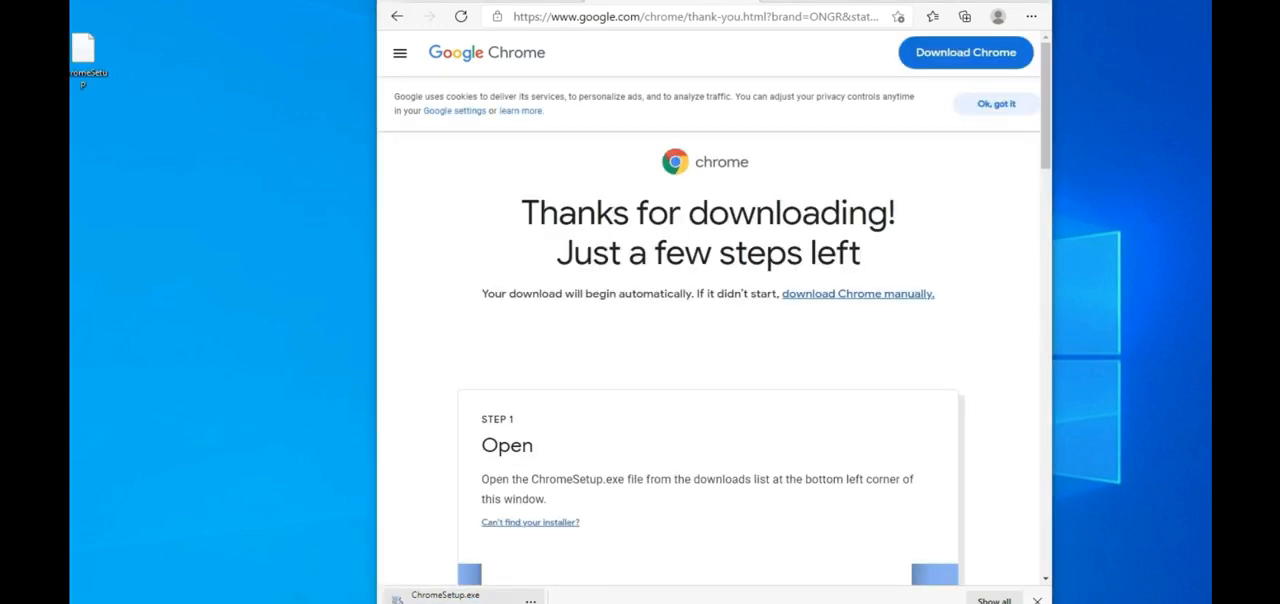
Step: Run the ChromeSetup installer from the desktop and allow it to make changes to the device
{"action": "double_click", "coordinate": [81, 55]}
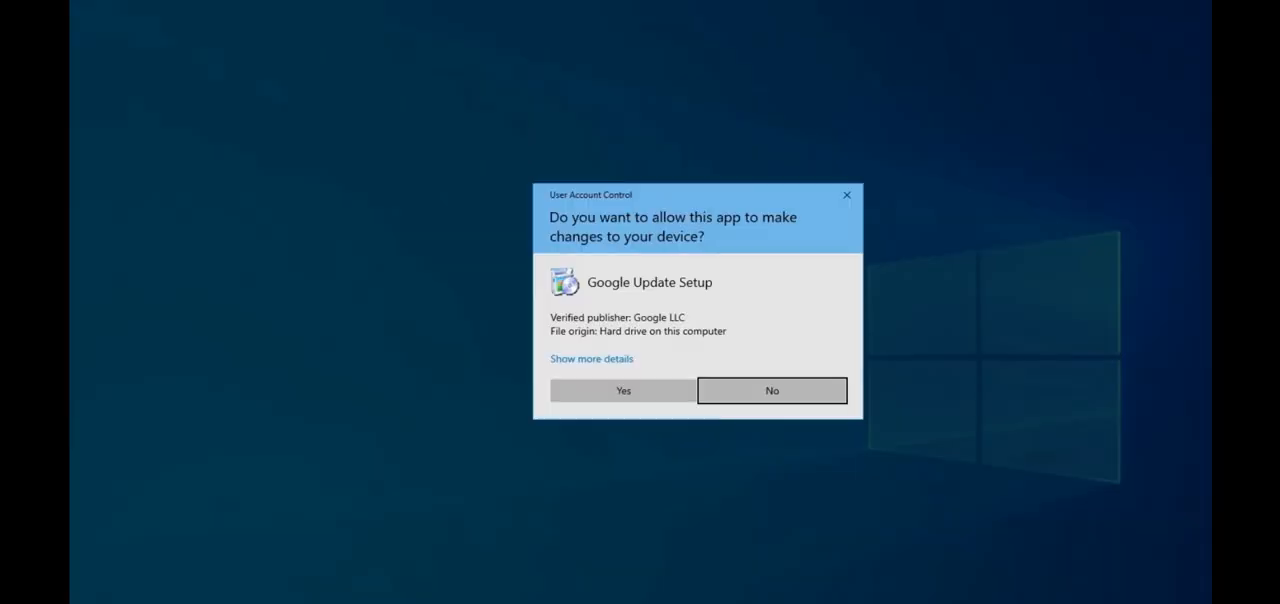
{"action": "left_click", "coordinate": [626, 393]}
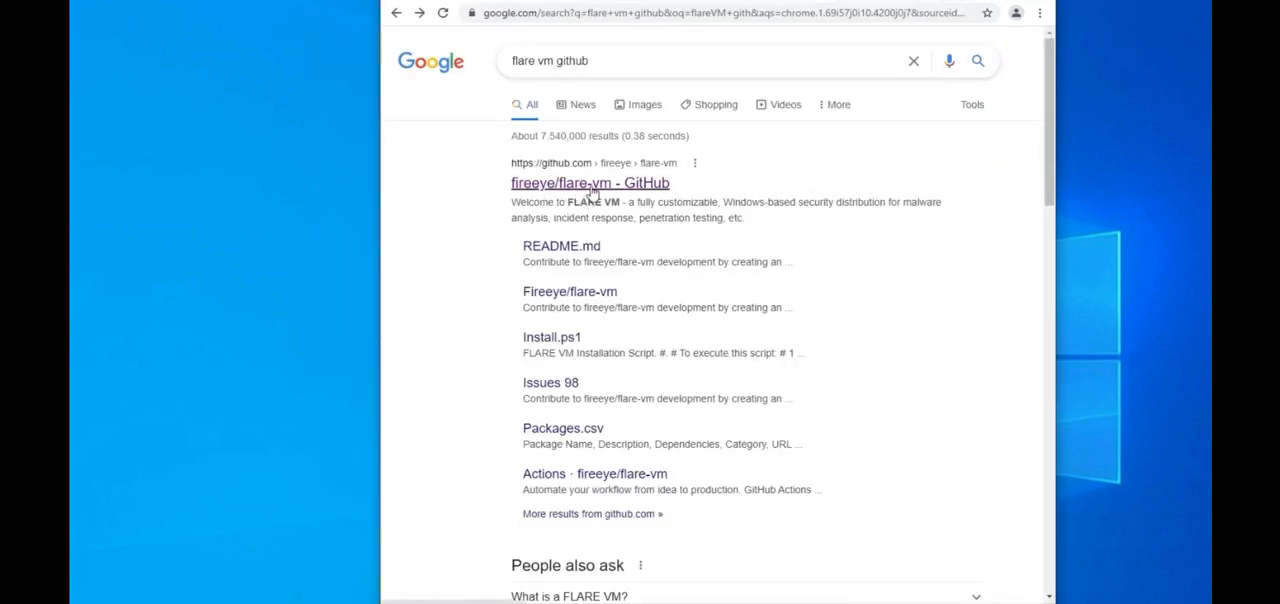
Step: Open the fireeye/flare-vm GitHub repository from the search results and look through its file list and README introduction
{"action": "left_click", "coordinate": [578, 184]}
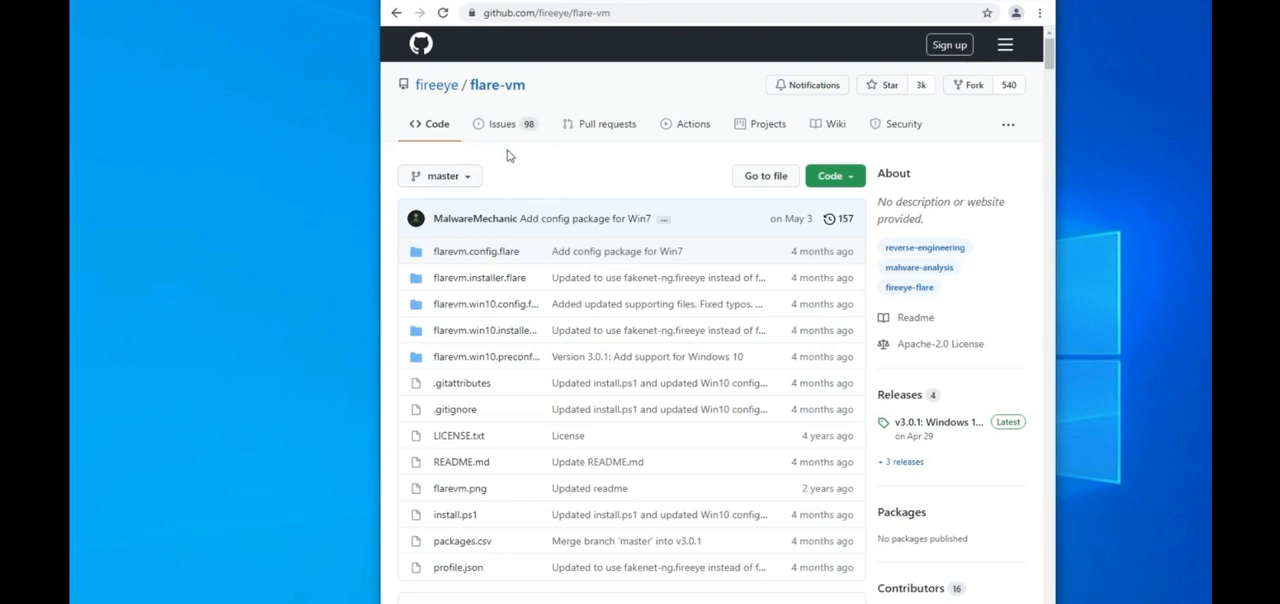
{"action": "scroll", "coordinate": [490, 335], "scroll_direction": "down", "scroll_amount": 3}
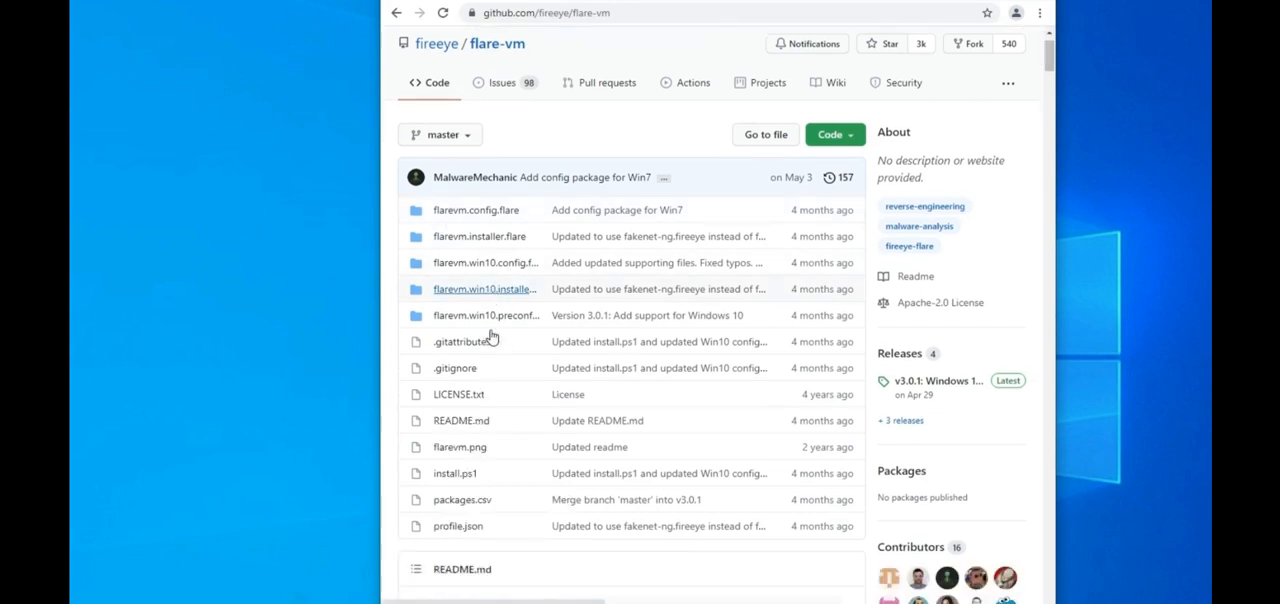
{"action": "scroll", "coordinate": [490, 330], "scroll_direction": "down", "scroll_amount": 1}
{"action": "scroll", "coordinate": [492, 322], "scroll_direction": "up", "scroll_amount": 1}
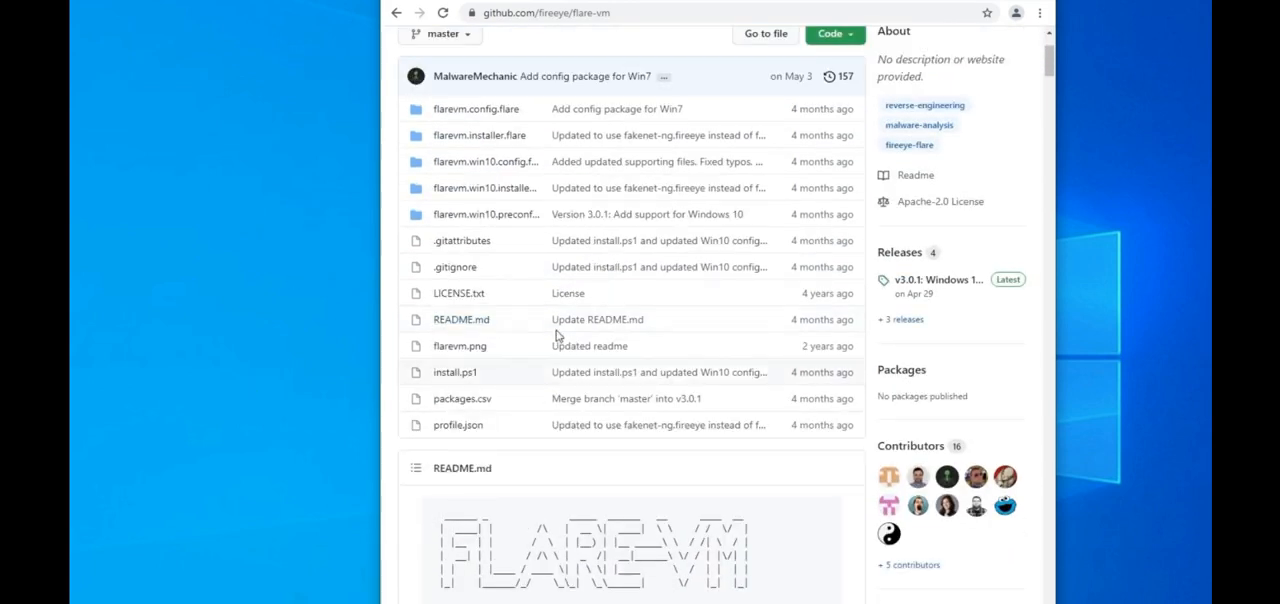
{"action": "scroll", "coordinate": [546, 334], "scroll_direction": "down", "scroll_amount": 5}
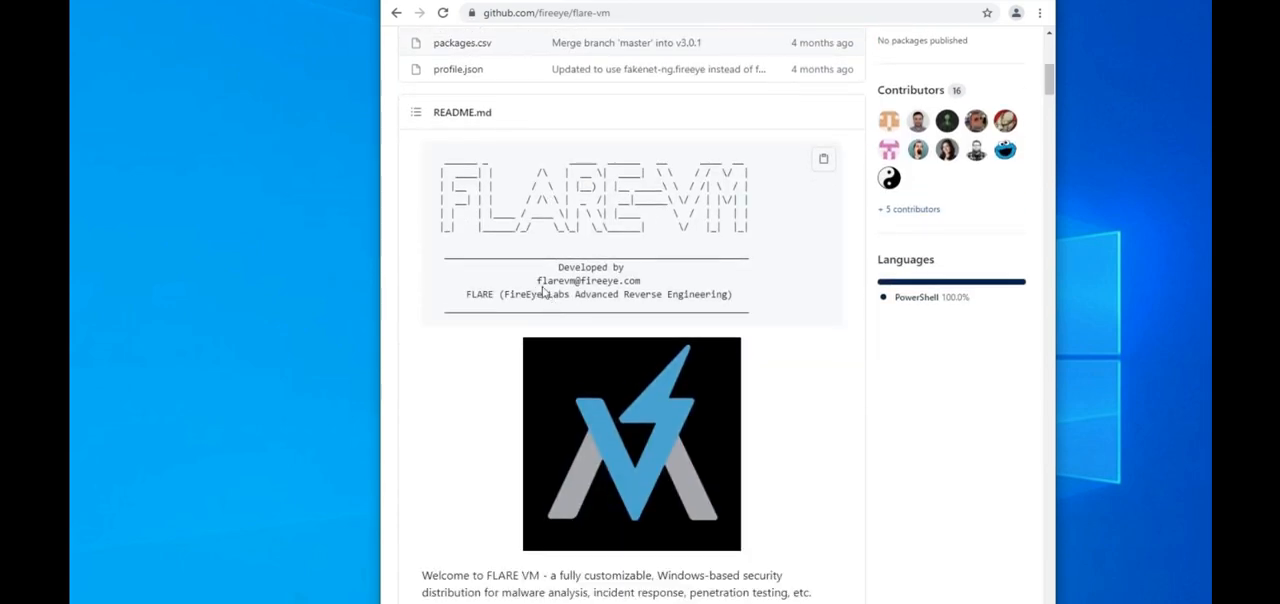
{"action": "left_click_drag", "start_coordinate": [508, 294], "coordinate": [728, 294]}
{"action": "left_click", "coordinate": [506, 311]}
{"action": "scroll", "coordinate": [506, 314], "scroll_direction": "up", "scroll_amount": 5}
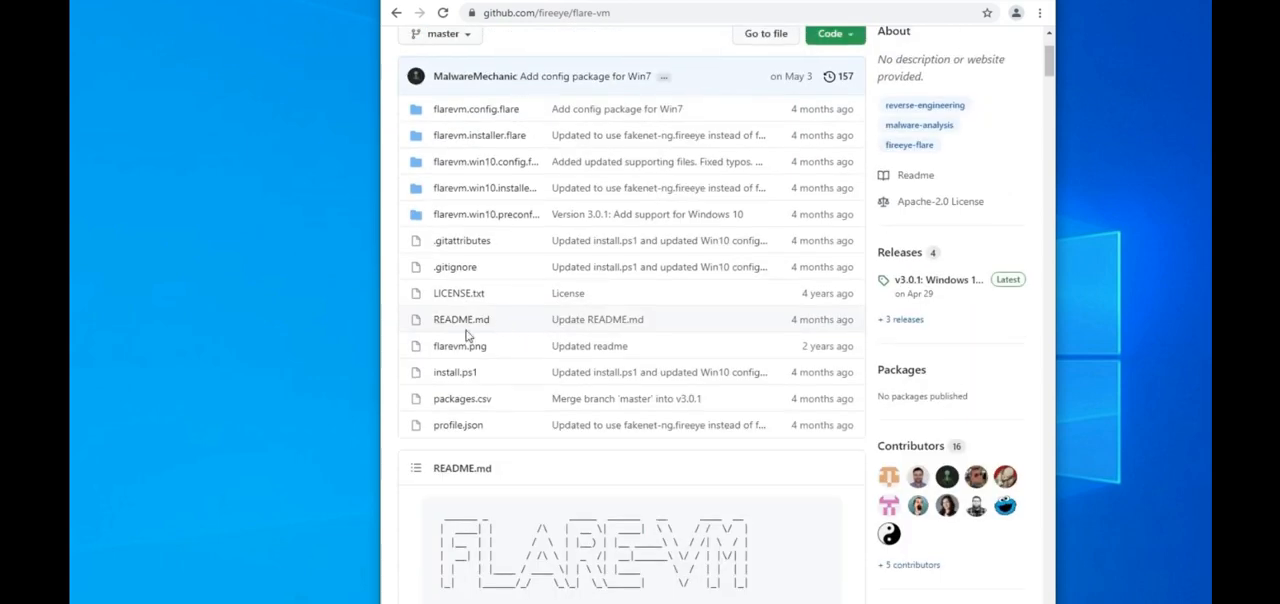
{"action": "scroll", "coordinate": [440, 376], "scroll_direction": "down", "scroll_amount": 6}
{"action": "scroll", "coordinate": [437, 376], "scroll_direction": "down", "scroll_amount": 8}
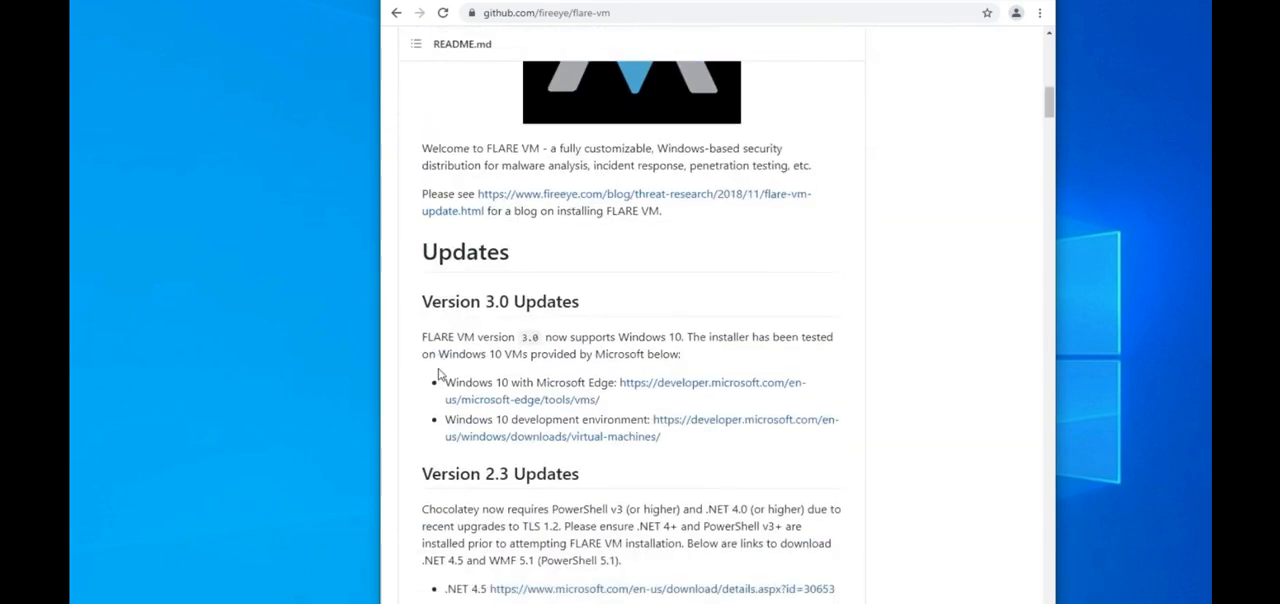
{"action": "scroll", "coordinate": [438, 353], "scroll_direction": "down", "scroll_amount": 3}
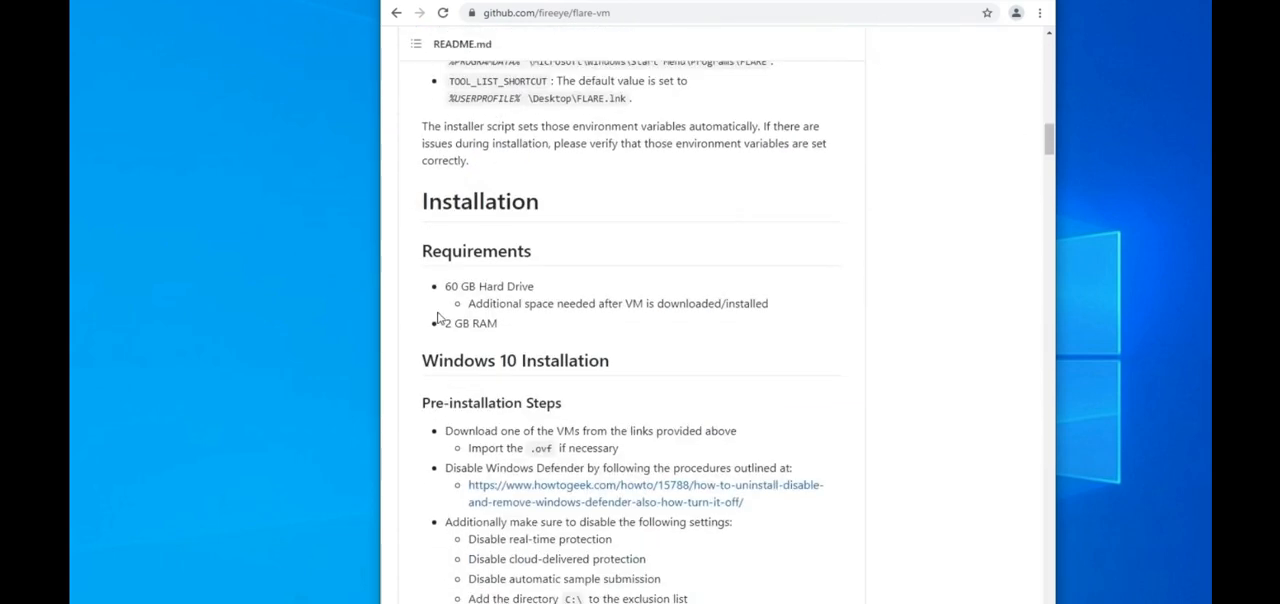
Step: Read the FLARE VM requirements and the Windows 10 pre-installation steps in the README
{"action": "left_click_drag", "start_coordinate": [452, 144], "coordinate": [595, 198]}
{"action": "left_click", "coordinate": [595, 198]}
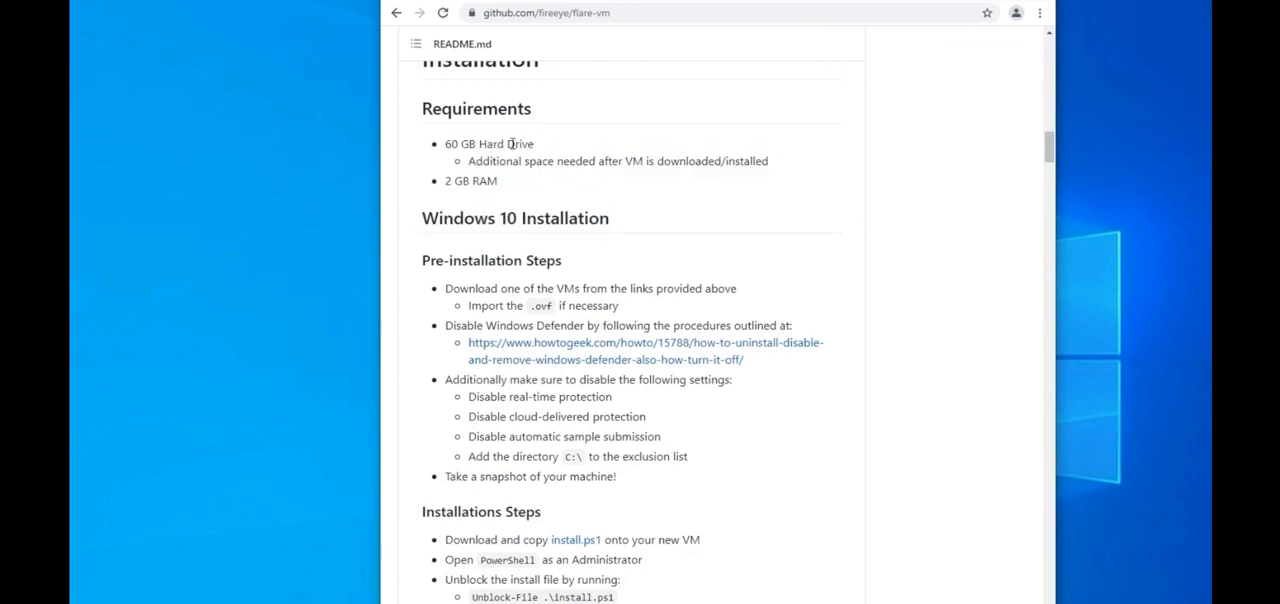
{"action": "scroll", "coordinate": [545, 236], "scroll_direction": "down", "scroll_amount": 1}
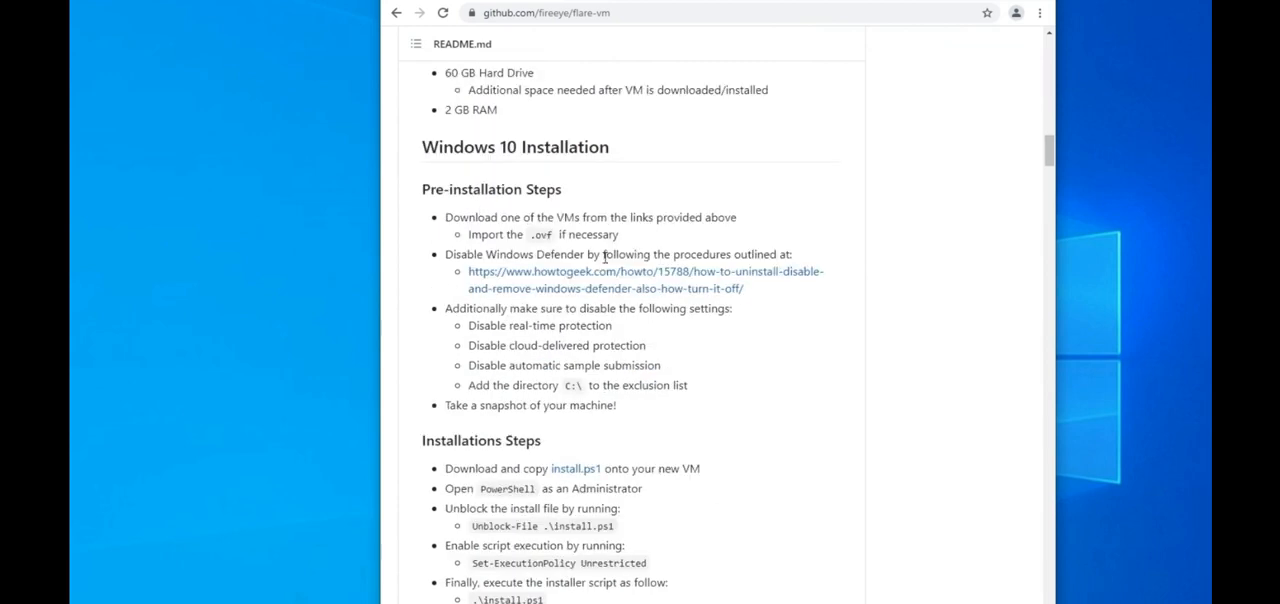
{"action": "left_click_drag", "start_coordinate": [438, 190], "coordinate": [714, 409]}
{"action": "left_click_drag", "start_coordinate": [631, 409], "coordinate": [465, 405]}
{"action": "left_click", "coordinate": [468, 405]}
{"action": "scroll", "coordinate": [474, 398], "scroll_direction": "down", "scroll_amount": 1}
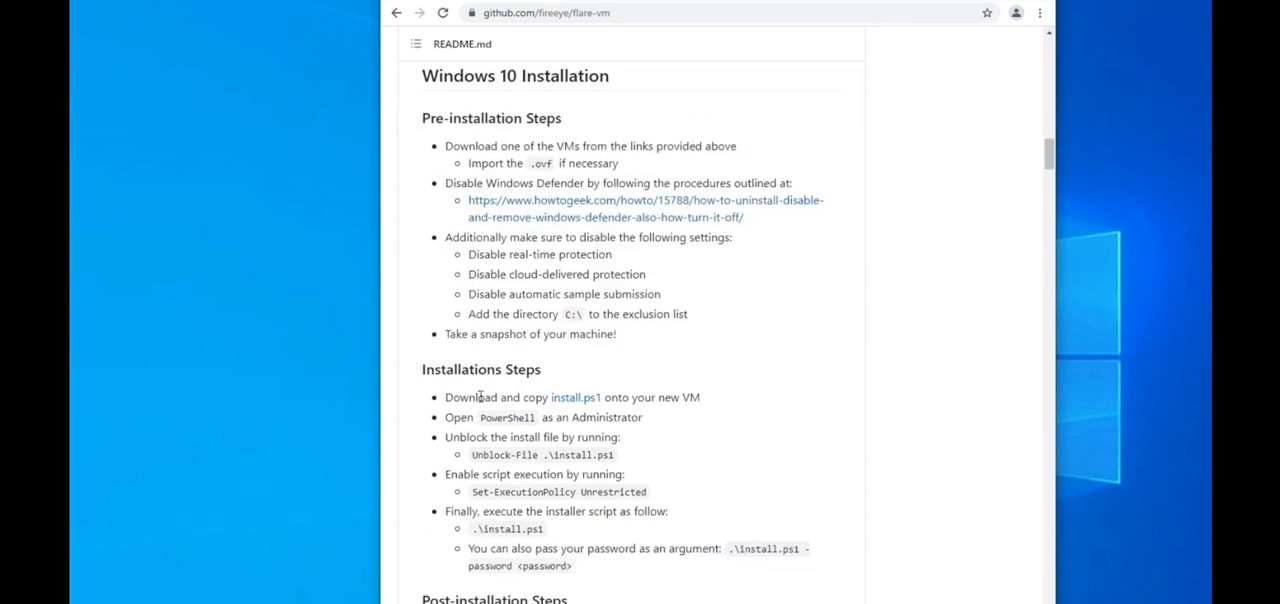
Step: Copy the link address of install.ps1 from the README's installation steps
{"action": "right_click", "coordinate": [569, 398]}
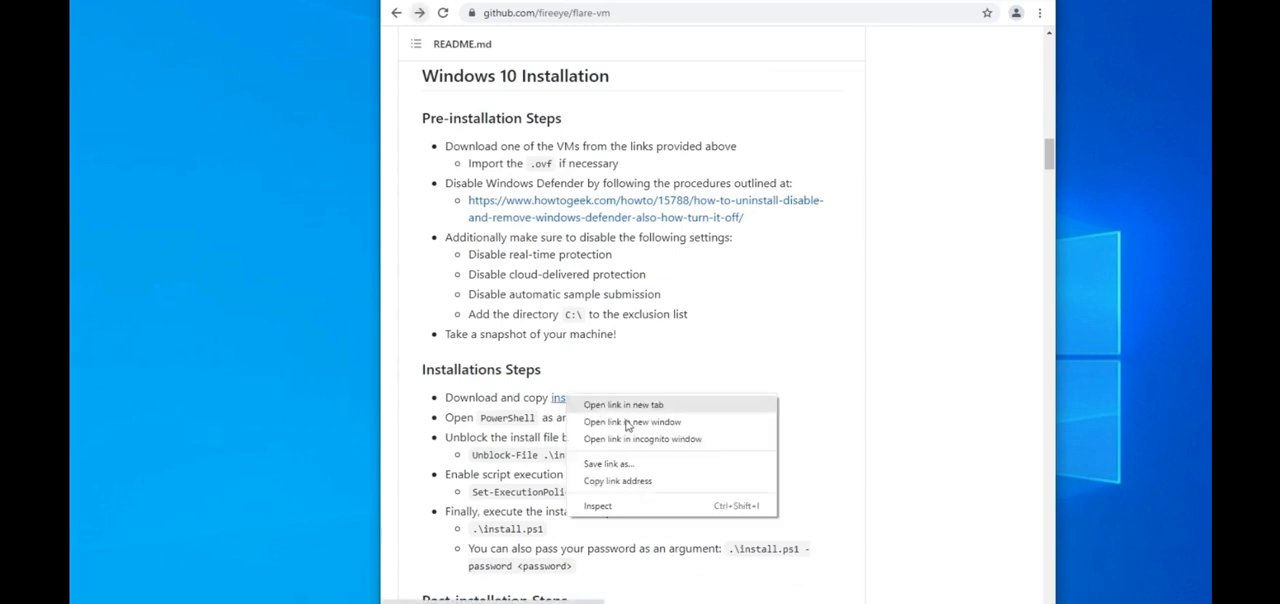
{"action": "left_click", "coordinate": [650, 484]}
{"action": "right_click", "coordinate": [577, 401]}
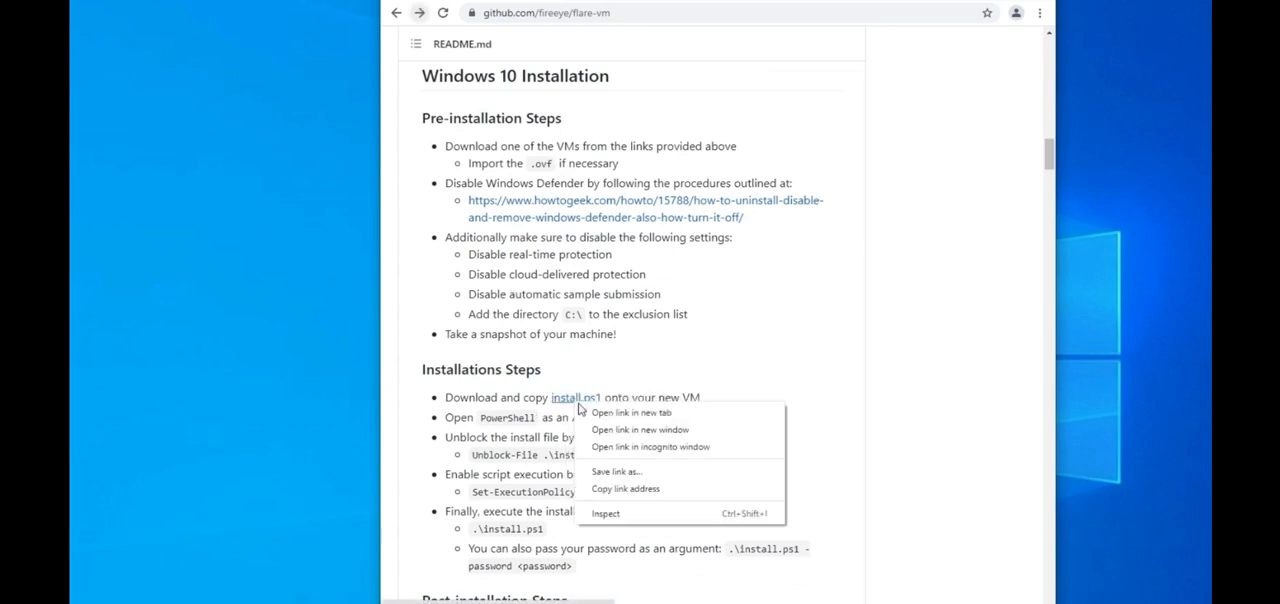
{"action": "left_click", "coordinate": [650, 497]}
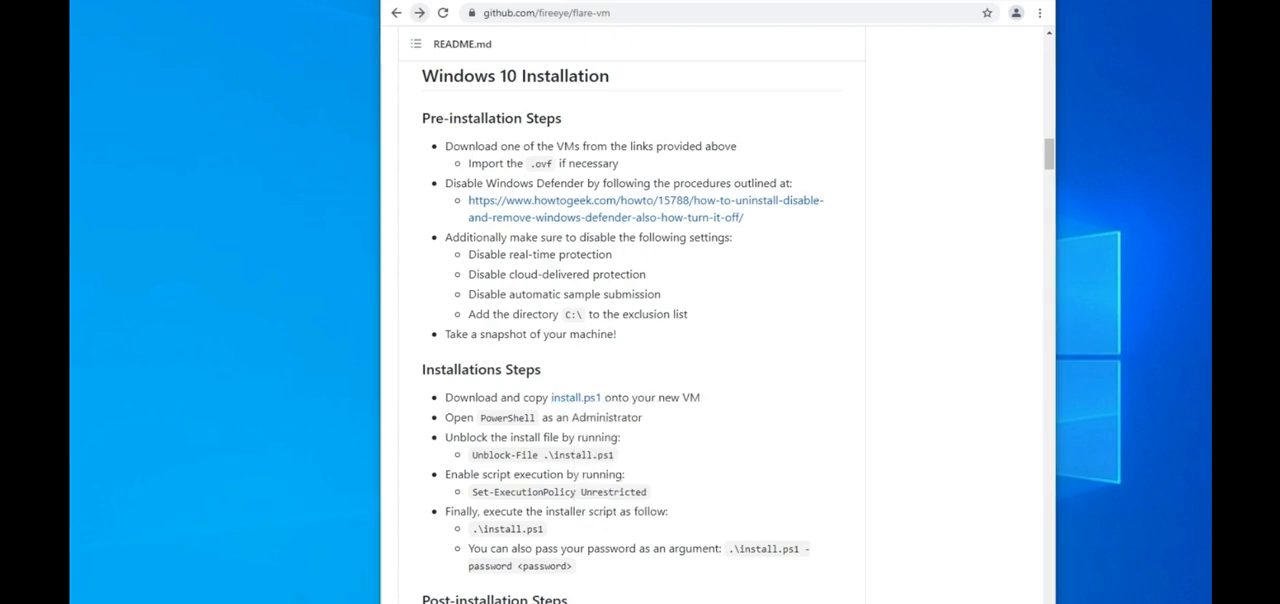
Step: Search for Windows PowerShell, open it as administrator, and move its window to the upper part of the desktop
{"action": "key", "text": "super+s"}
{"action": "type", "text": "power"}
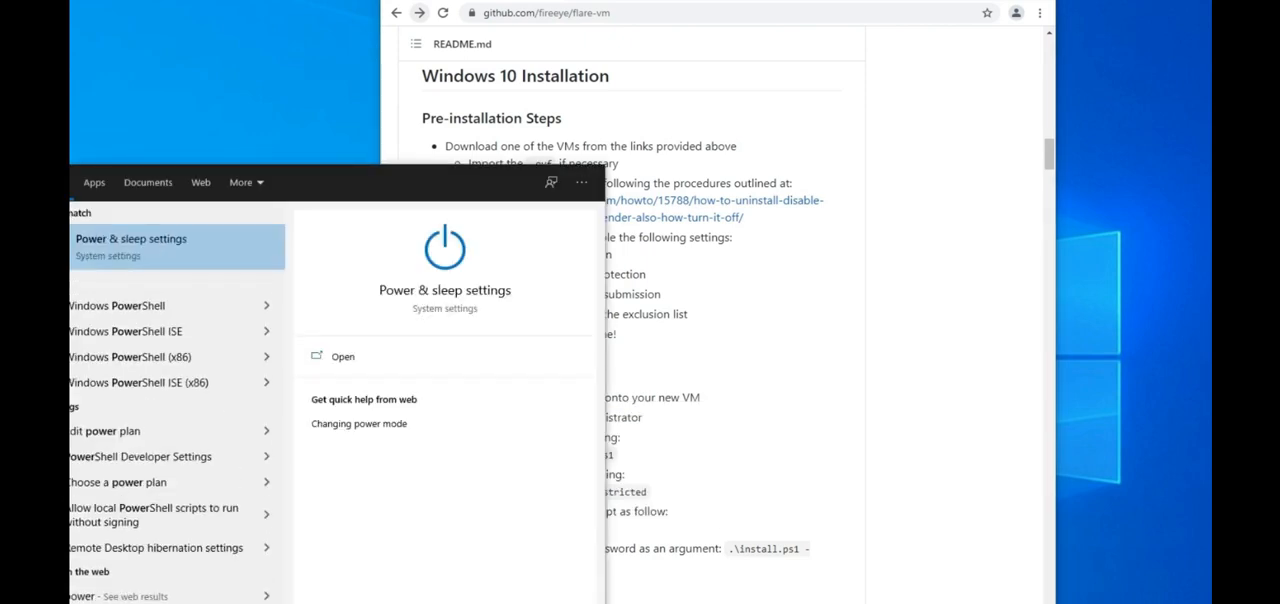
{"action": "key", "text": "Down"}
{"action": "right_click", "coordinate": [185, 311]}
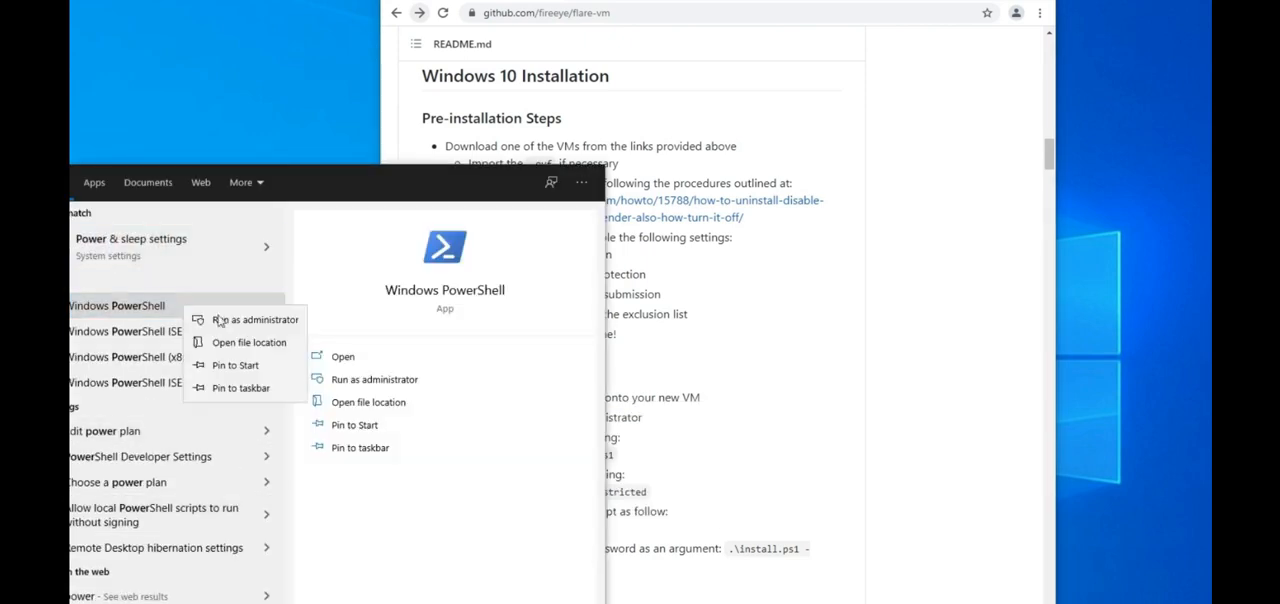
{"action": "left_click", "coordinate": [245, 322]}
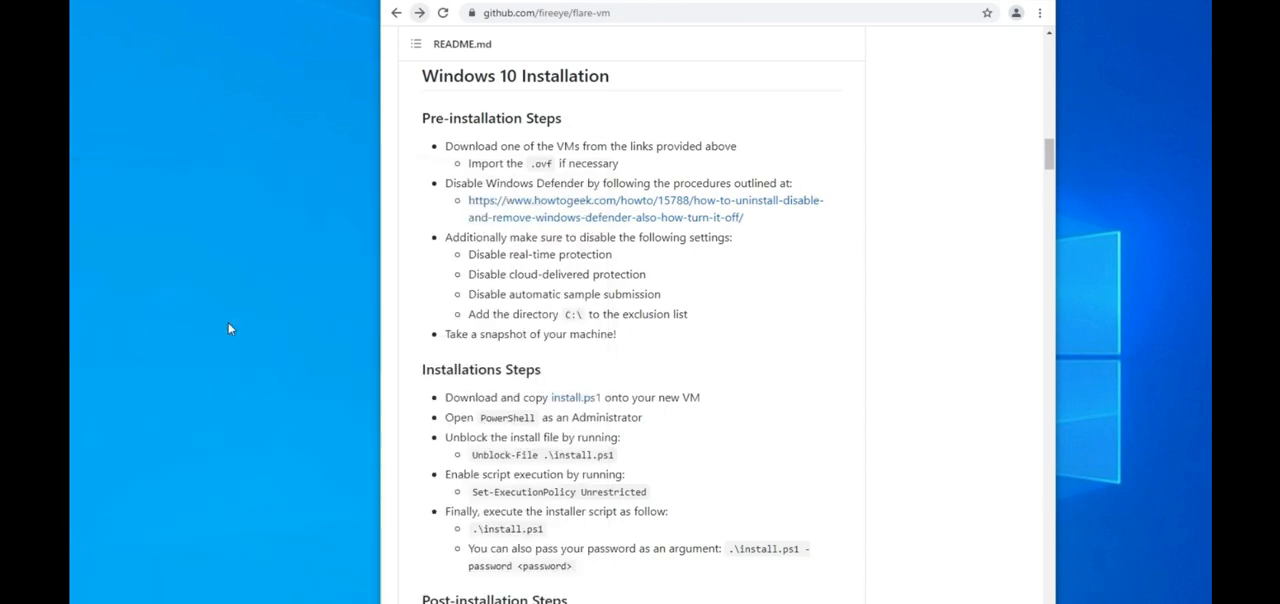
{"action": "left_click", "coordinate": [621, 389]}
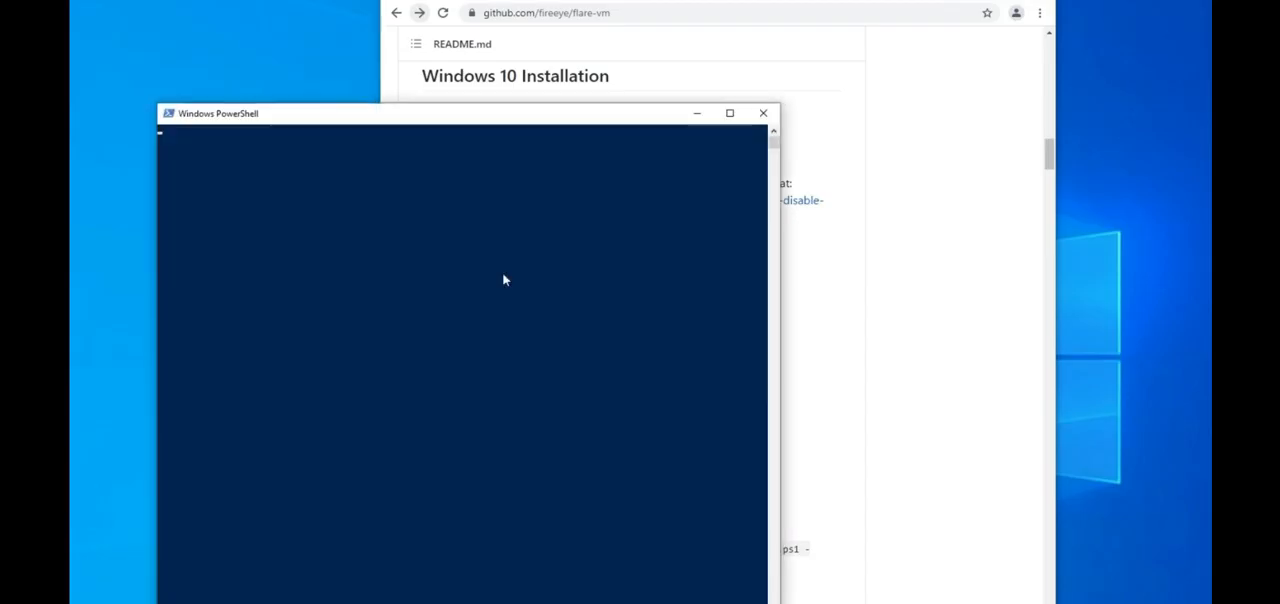
{"action": "left_click_drag", "start_coordinate": [413, 128], "coordinate": [374, 36]}
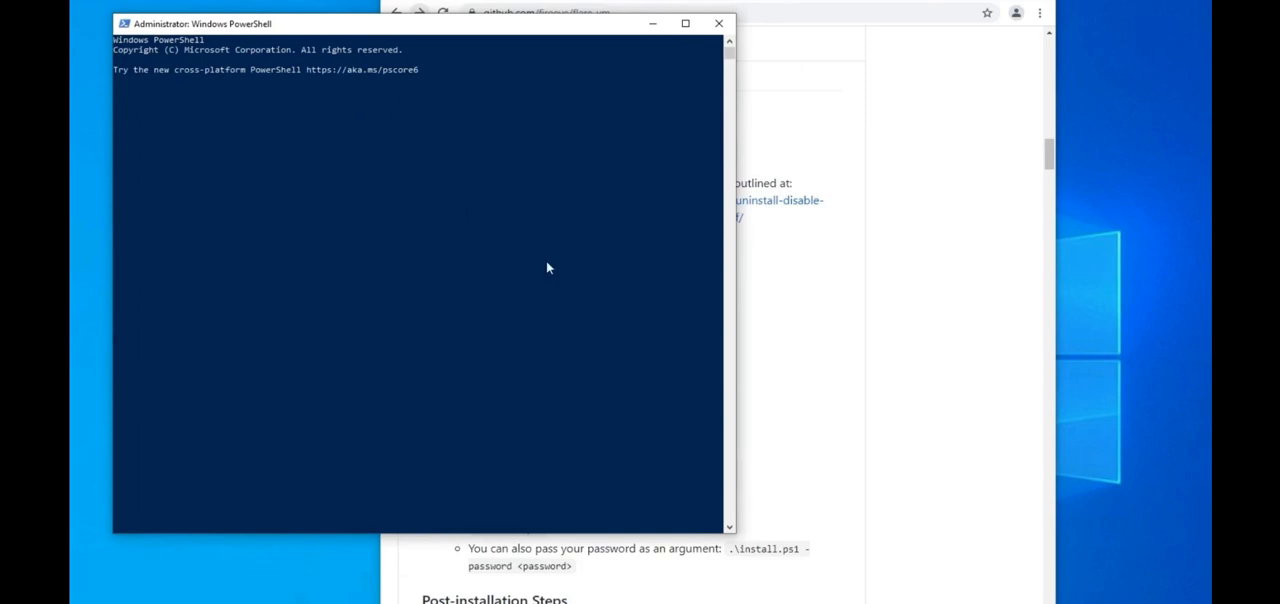
Step: Set the PowerShell execution policy to Unrestricted, answer the change prompt with A (Yes to All), and clear the console
{"action": "left_click", "coordinate": [314, 164]}
{"action": "key", "text": "Return"}
{"action": "key", "text": "Return"}
{"action": "key", "text": "Return"}
{"action": "type", "text": "set-exe"}
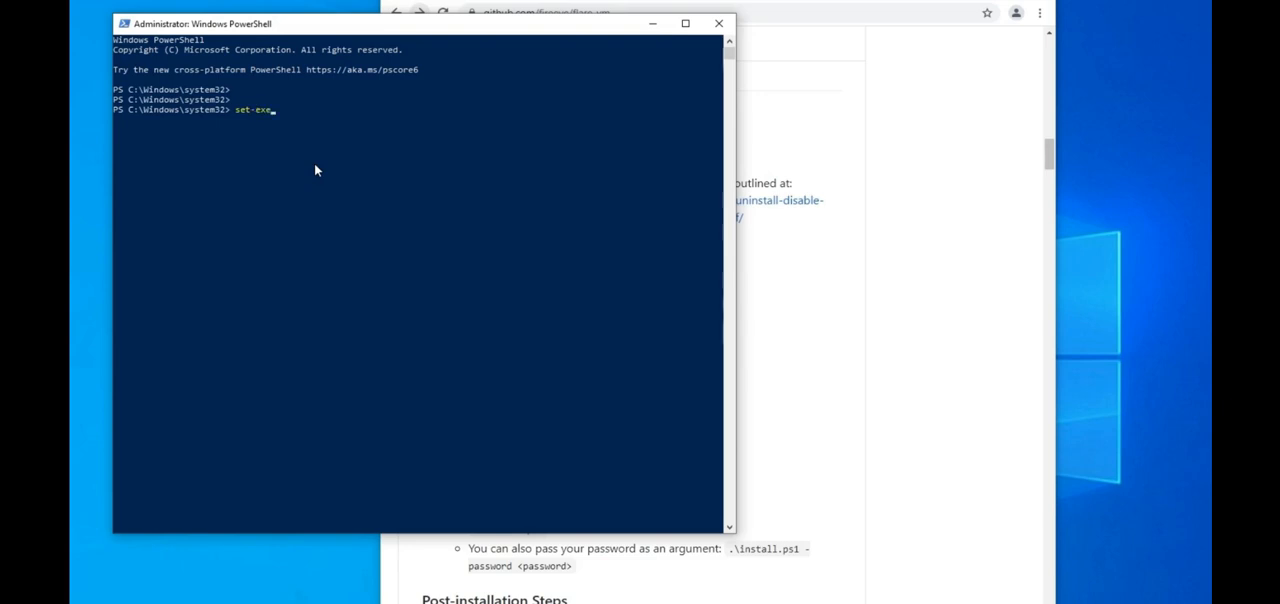
{"action": "key", "text": "Tab"}
{"action": "type", "text": "unre"}
{"action": "key", "text": "Tab"}
{"action": "key", "text": "Return"}
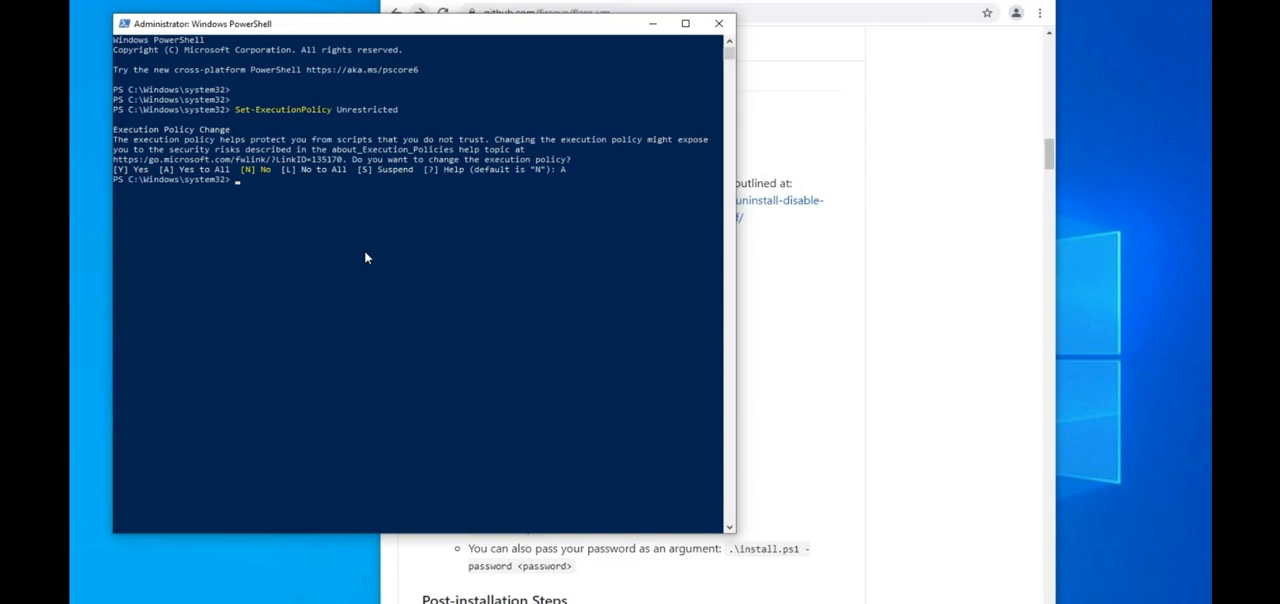
{"action": "key", "text": "ctrl+l"}
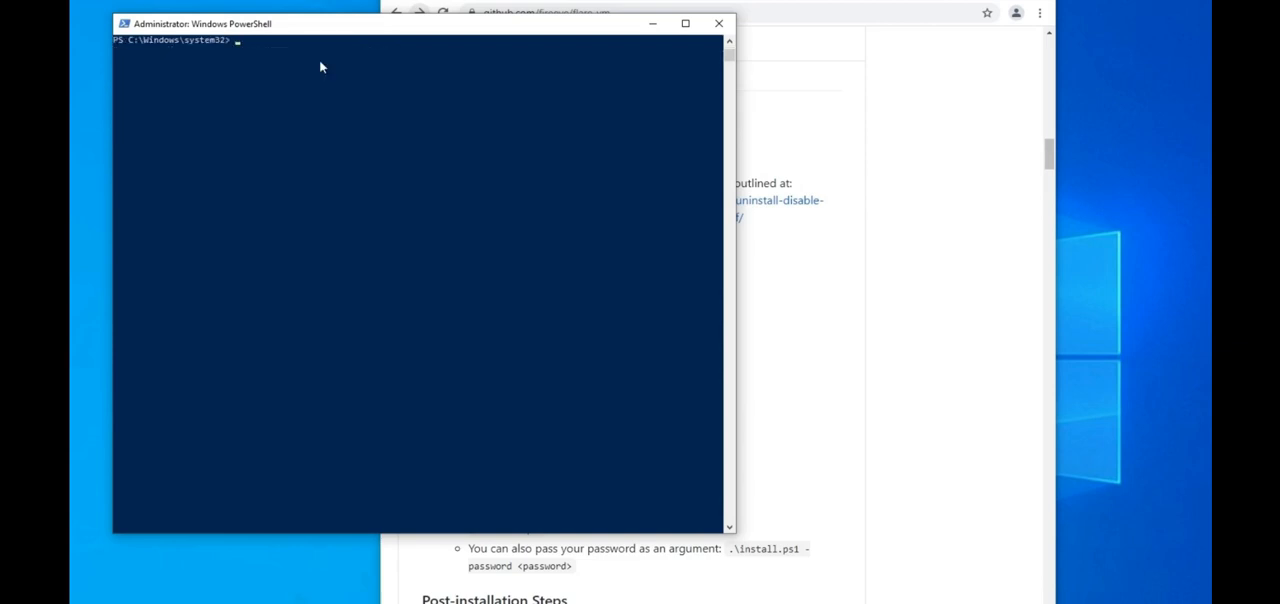
Step: Begin a wget command in PowerShell with the install.ps1 link address copied from the README's installation steps
{"action": "type", "text": "wge4t"}
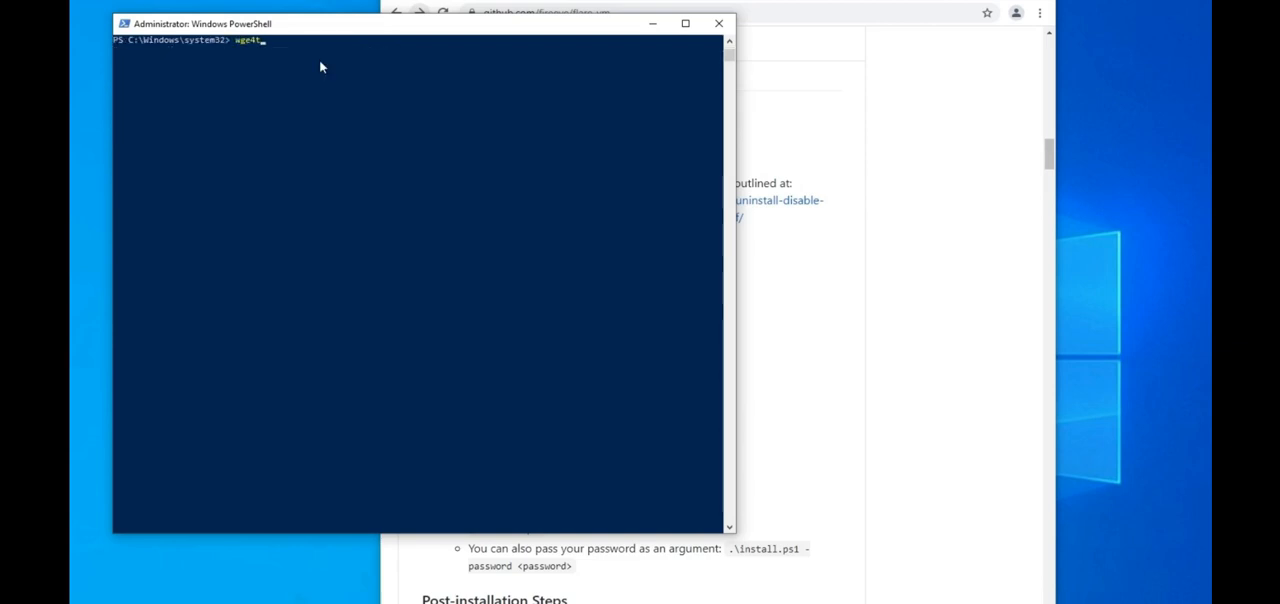
{"action": "key", "text": "BackSpace"}
{"action": "key", "text": "BackSpace"}
{"action": "type", "text": "t"}
{"action": "left_click", "coordinate": [935, 328]}
{"action": "right_click", "coordinate": [574, 398]}
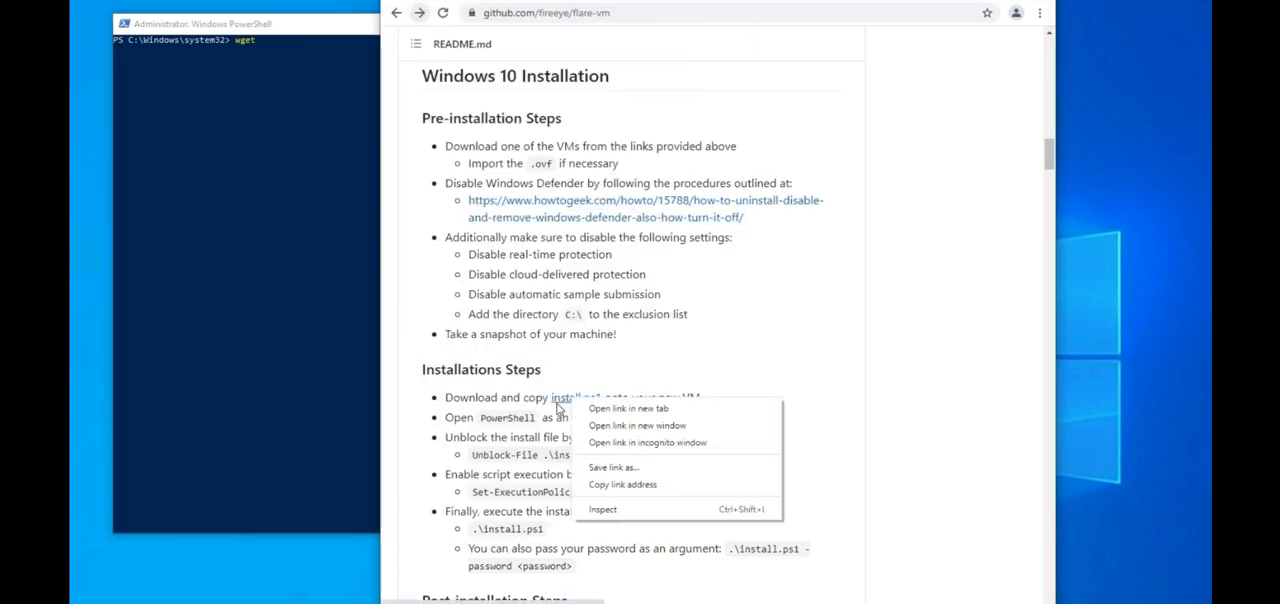
{"action": "left_click", "coordinate": [631, 484]}
{"action": "left_click", "coordinate": [315, 226]}
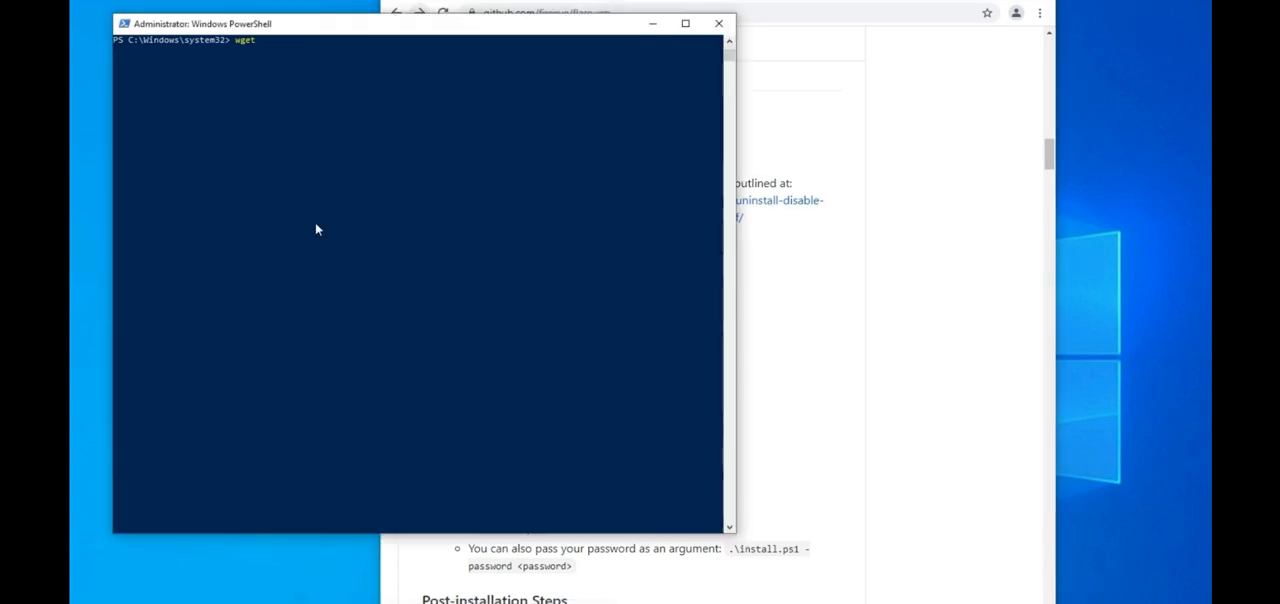
{"action": "key", "text": "ctrl+v"}
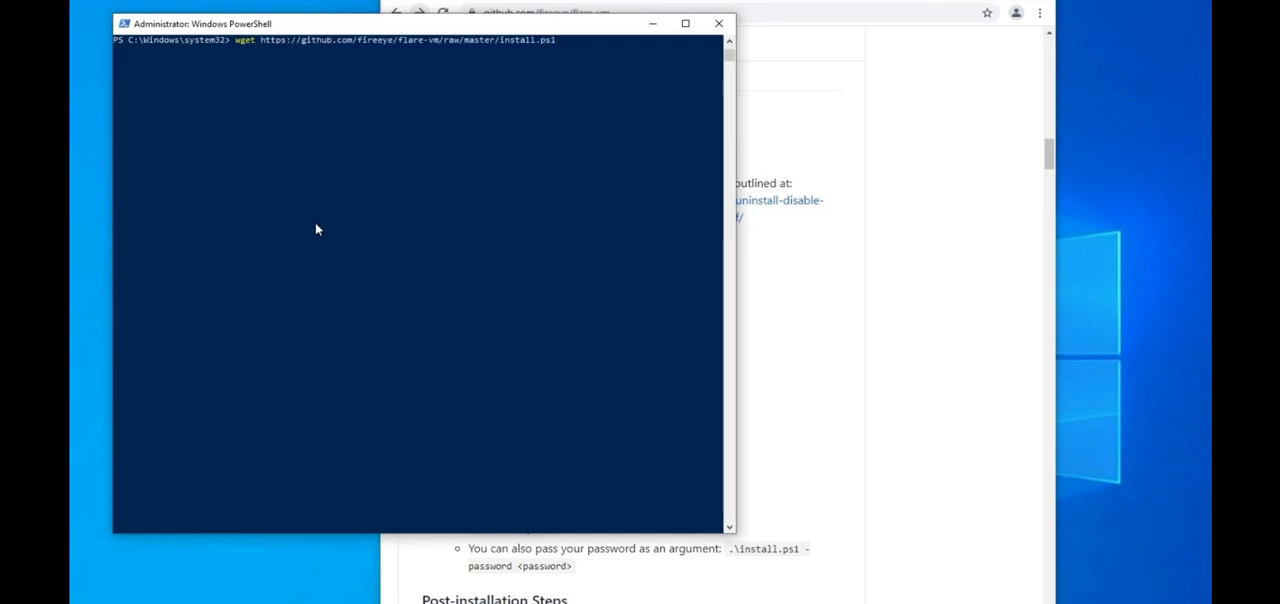
Step: Complete the wget command with -UseBasicParsing and -outfile C:\Users\husky\Desktop\install.ps1, and run it
{"action": "type", "text": "-useBasicParsing"}
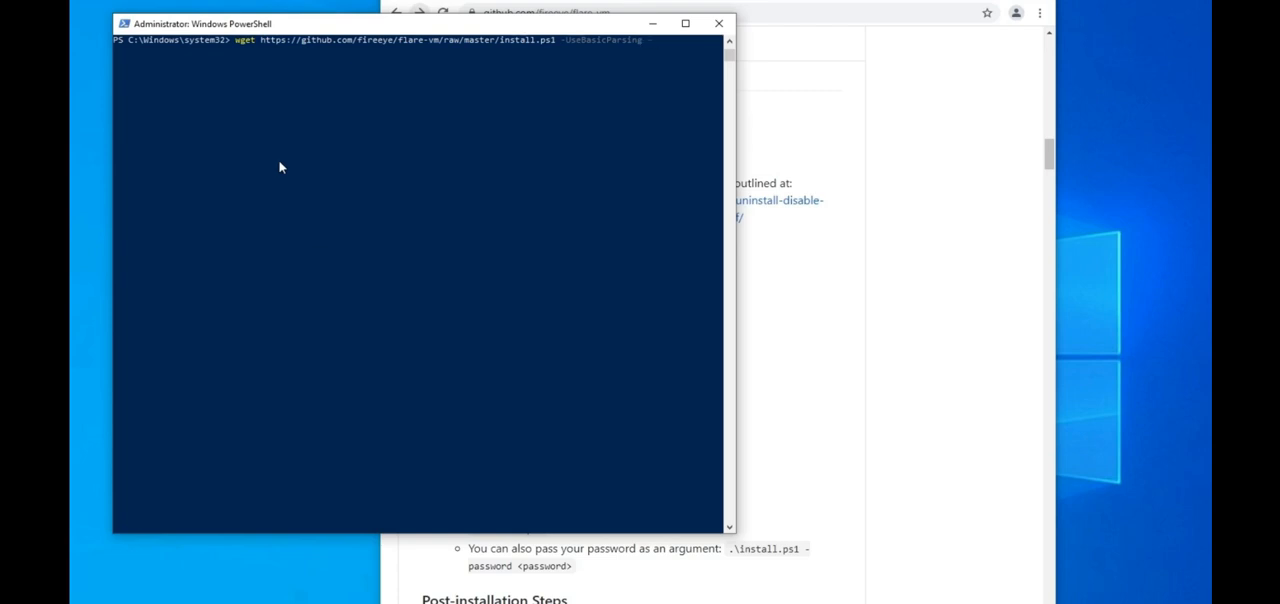
{"action": "left_click_drag", "start_coordinate": [128, 42], "coordinate": [222, 40]}
{"action": "left_click", "coordinate": [676, 42]}
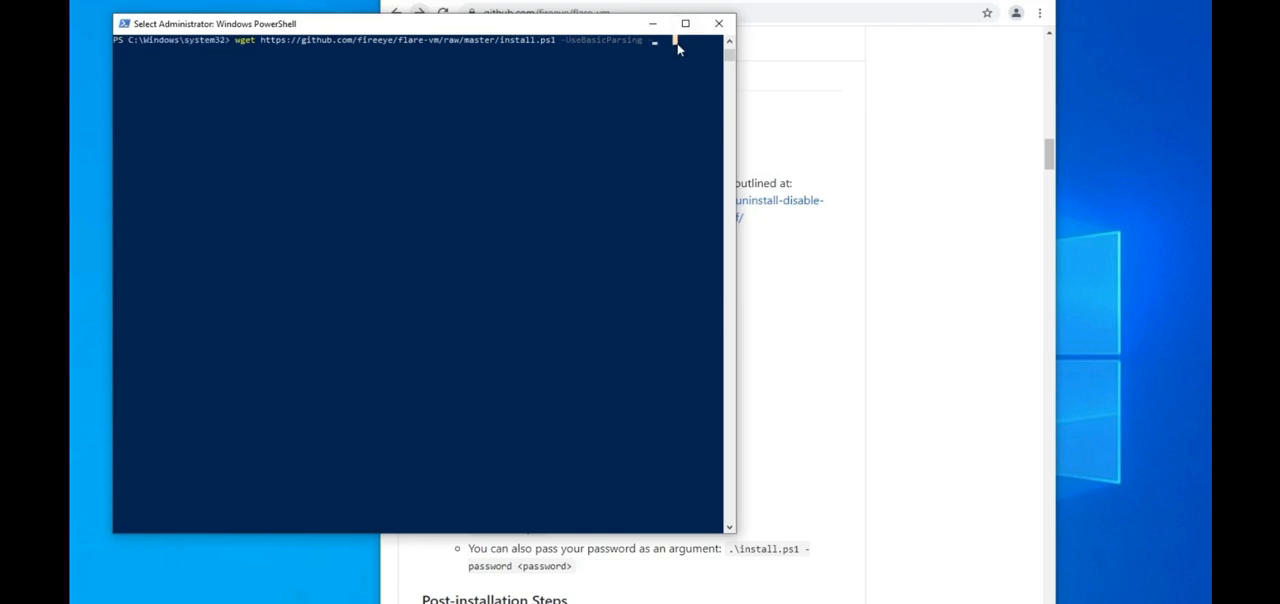
{"action": "type", "text": "o"}
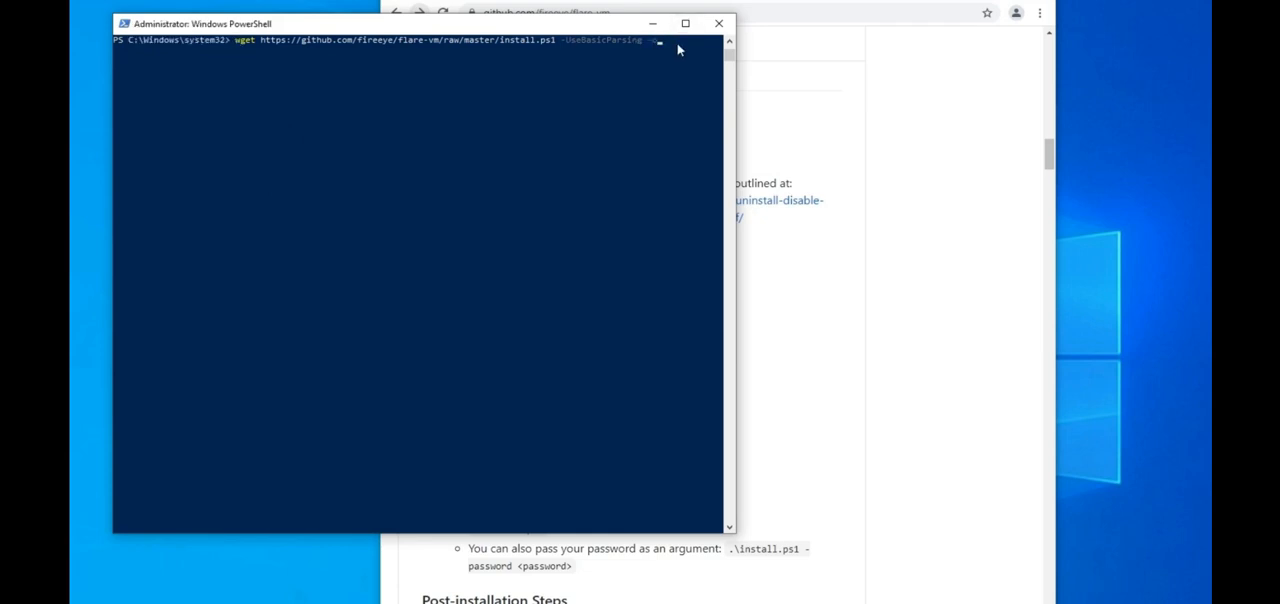
{"action": "type", "text": "utfile C:\\Users\\husky\\Desktop\\install.ps"}
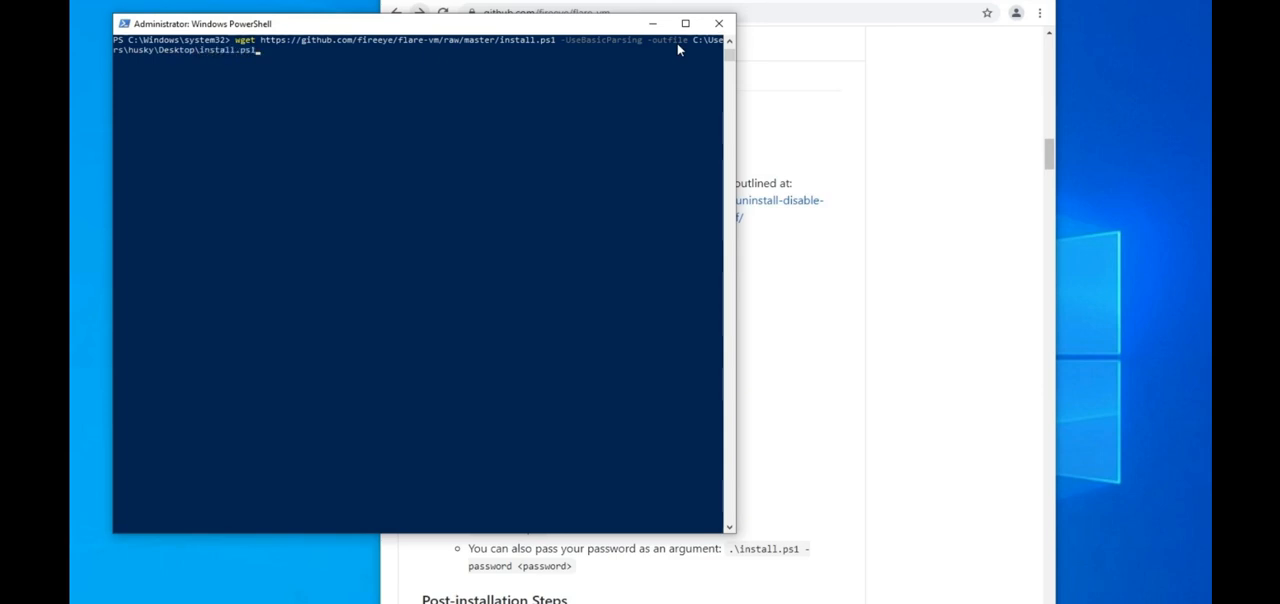
{"action": "type", "text": "1"}
{"action": "key", "text": "Return"}
Step: Move the PowerShell window off the desktop icons and change the working directory to C:\Users\husky\Desktop\
{"action": "left_click_drag", "start_coordinate": [298, 24], "coordinate": [784, 13]}
{"action": "left_click", "coordinate": [117, 153]}
{"action": "left_click", "coordinate": [865, 134]}
{"action": "type", "text": "cd C:"}
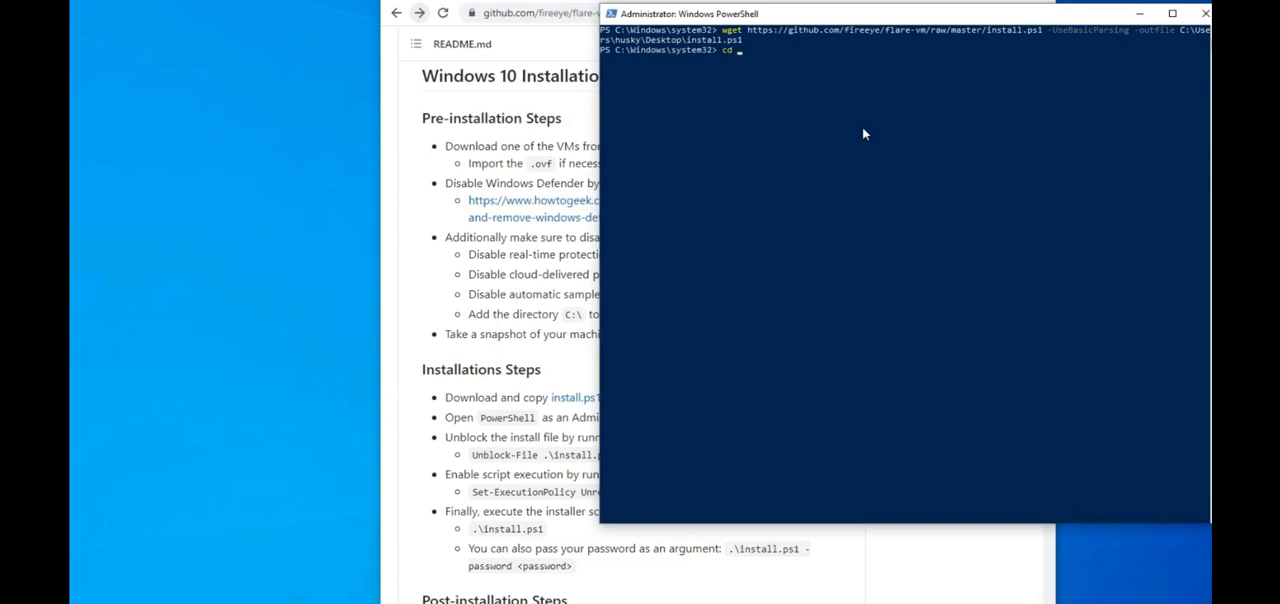
{"action": "type", "text": "\\Users\\husky\\Desktop\\"}
{"action": "key", "text": "Return"}
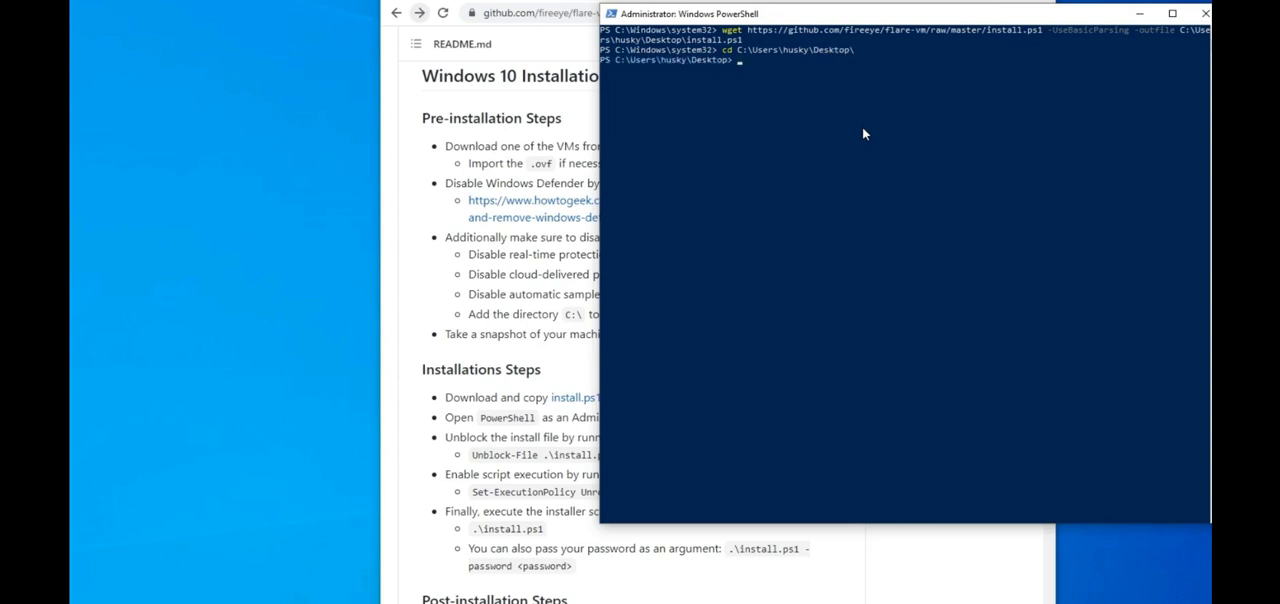
Step: List the desktop folder's contents with dir to check for the install.ps1 file
{"action": "type", "text": "dir"}
{"action": "key", "text": "Return"}
{"action": "left_click_drag", "start_coordinate": [857, 139], "coordinate": [913, 140]}
{"action": "left_click", "coordinate": [913, 140]}
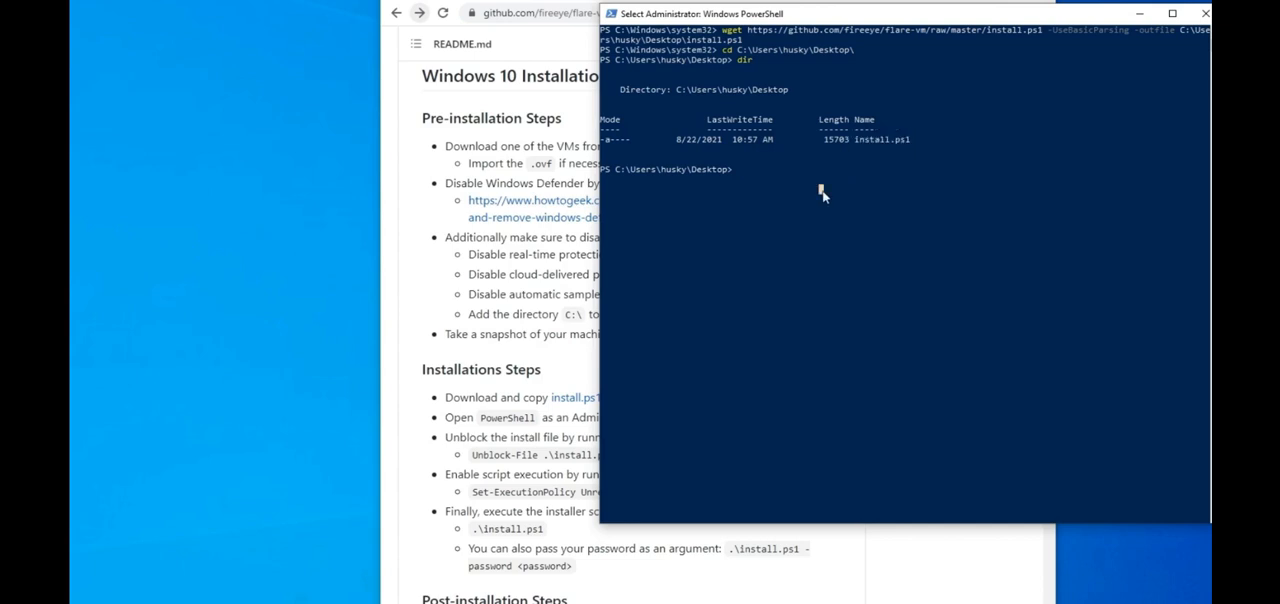
Step: Execute the FLARE VM installer script .\install.ps1 in the administrator PowerShell
{"action": "key", "text": "Escape"}
{"action": "type", "text": ".\\ins"}
{"action": "key", "text": "Tab"}
{"action": "key", "text": "Return"}
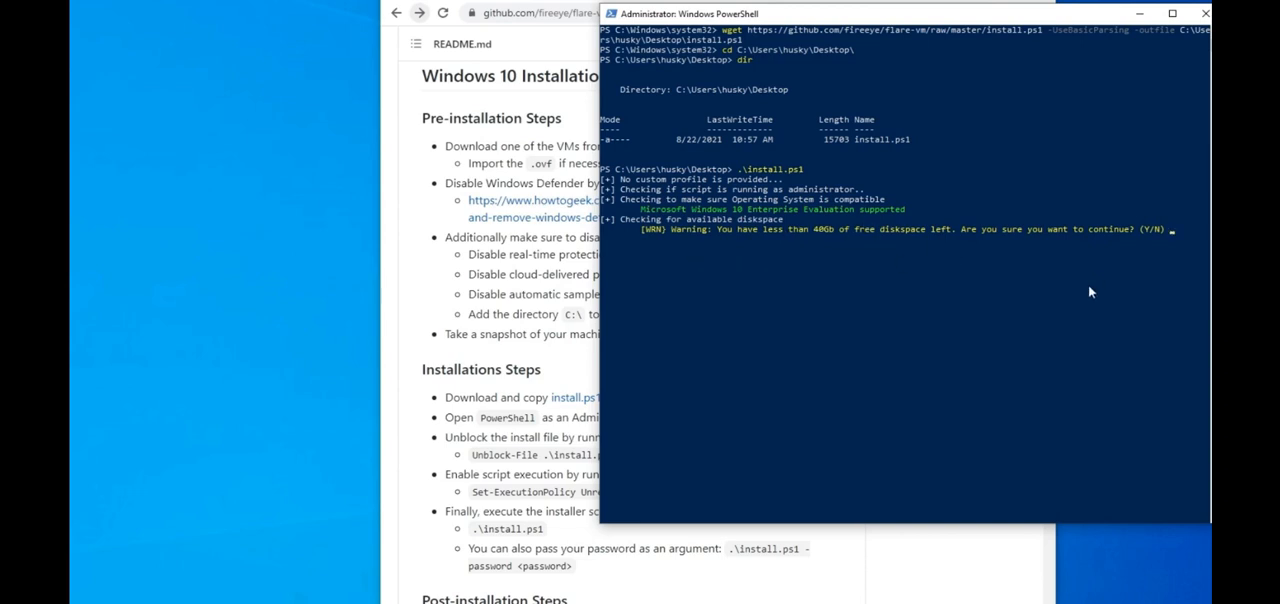
Step: Answer Y to continue the installer despite the low disk space, and submit the Windows account password for the credential request
{"action": "type", "text": "Y"}
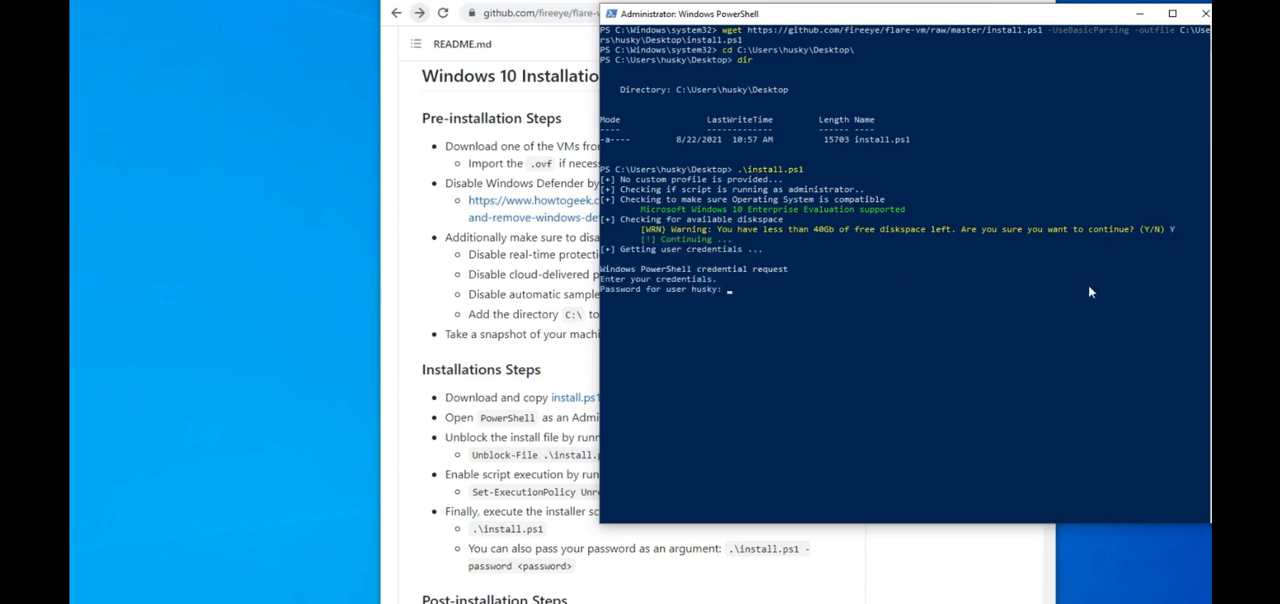
{"action": "key", "text": "Return"}
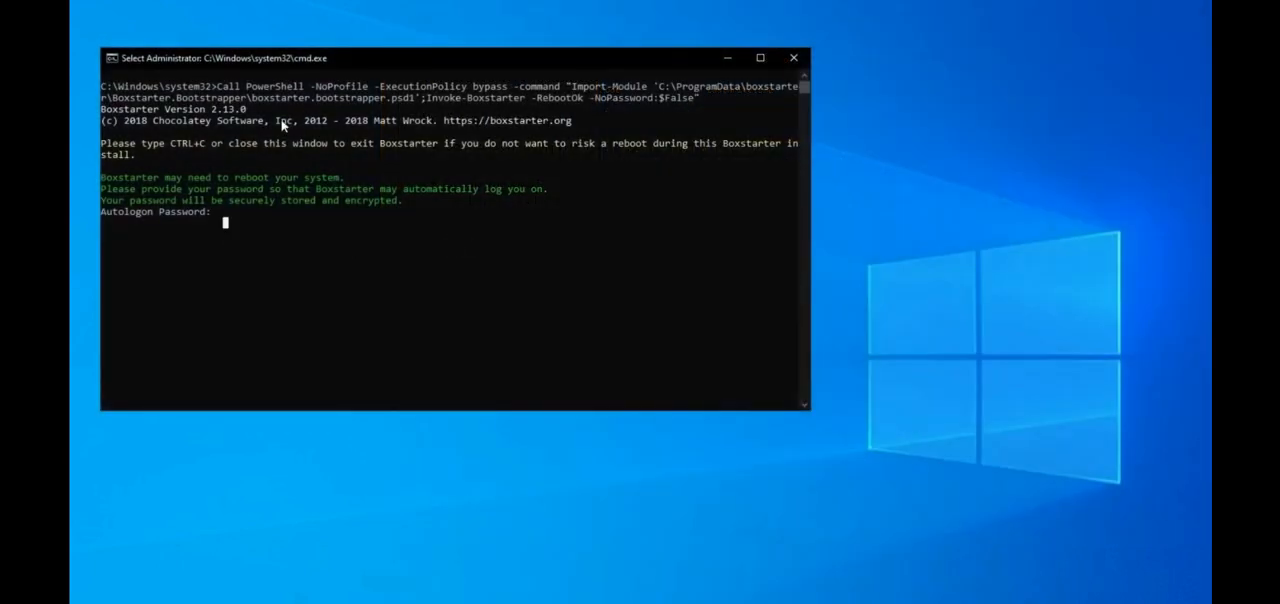
Step: Move the Boxstarter console toward the middle of the desktop, release its text selection, and submit the autologon password
{"action": "left_click_drag", "start_coordinate": [330, 57], "coordinate": [633, 94]}
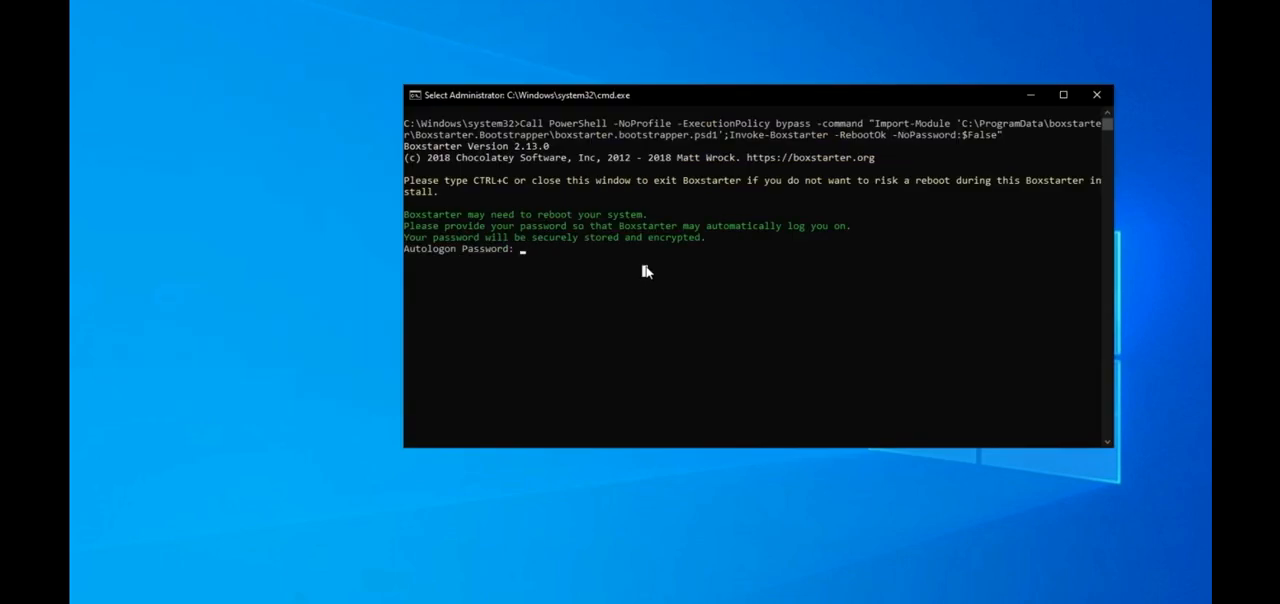
{"action": "key", "text": "Escape"}
{"action": "type", "text": "********"}
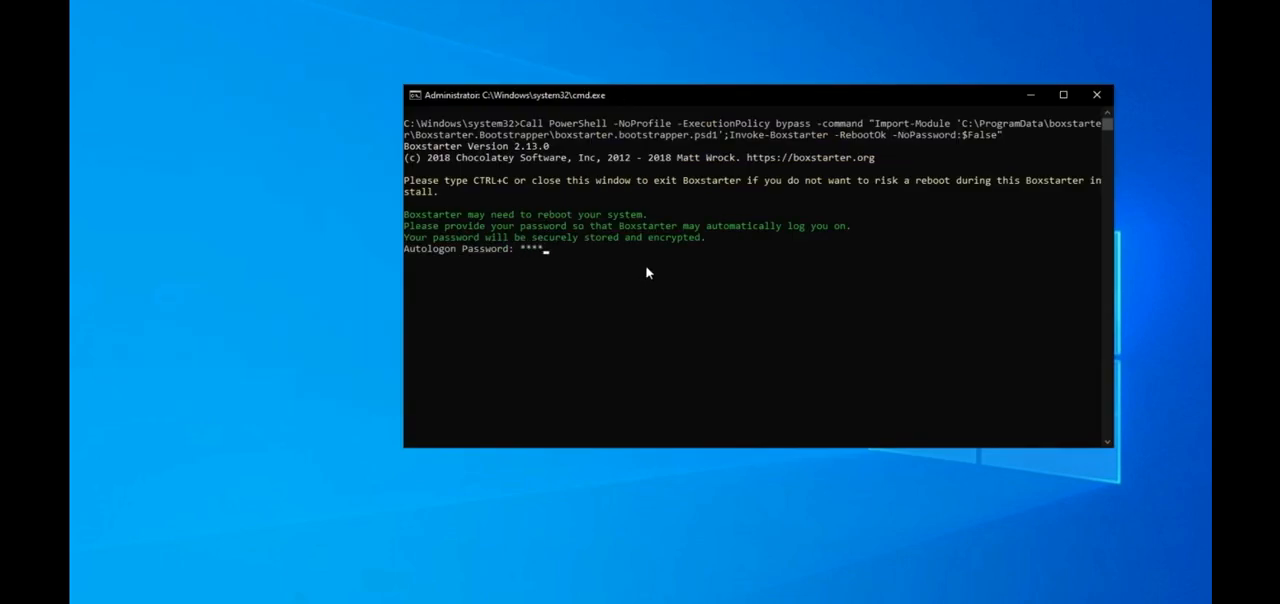
{"action": "key", "text": "Return"}
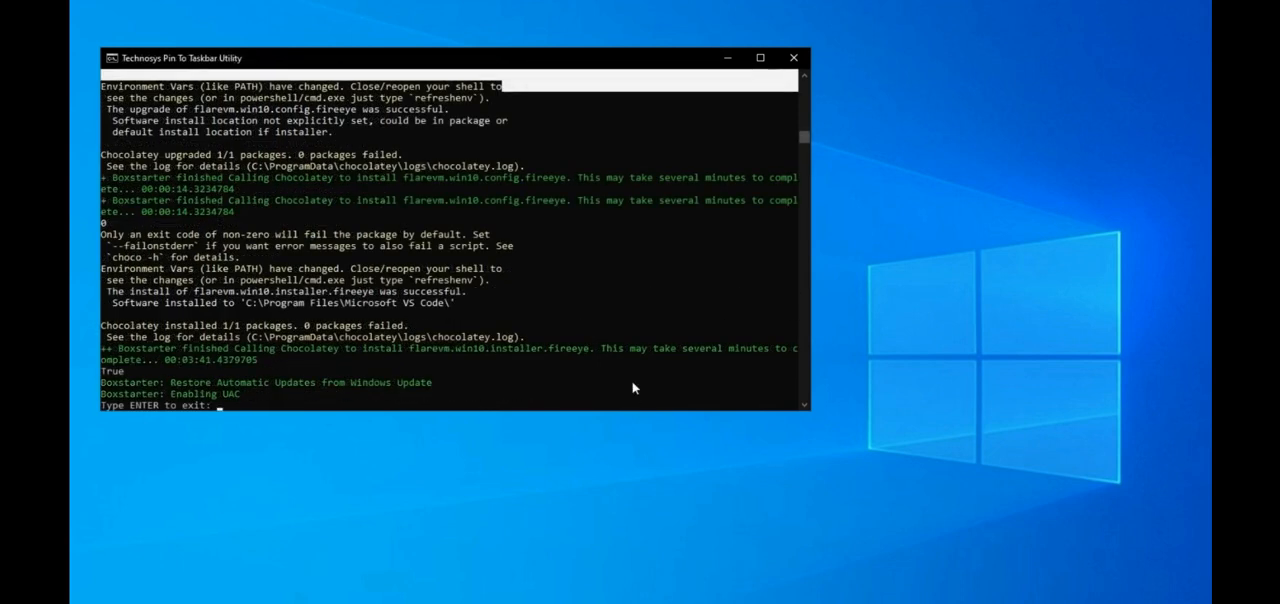
Step: Clear the text selection in the finished Boxstarter console and exit the installer
{"action": "left_click", "coordinate": [632, 383]}
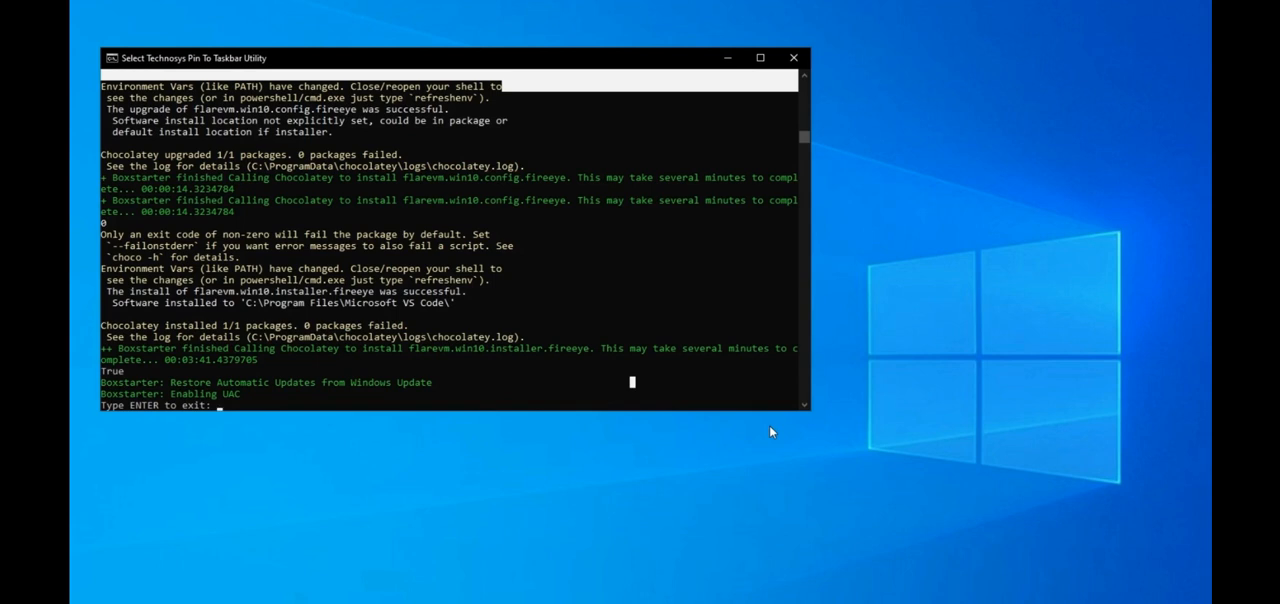
{"action": "key", "text": "Escape"}
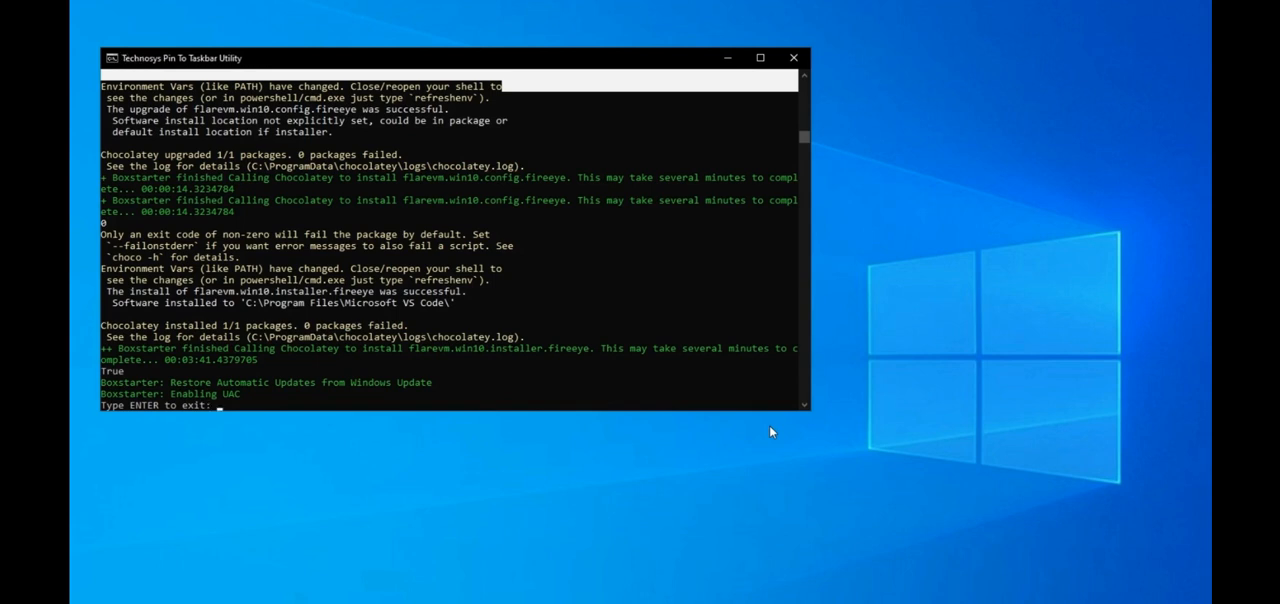
{"action": "key", "text": "Return"}
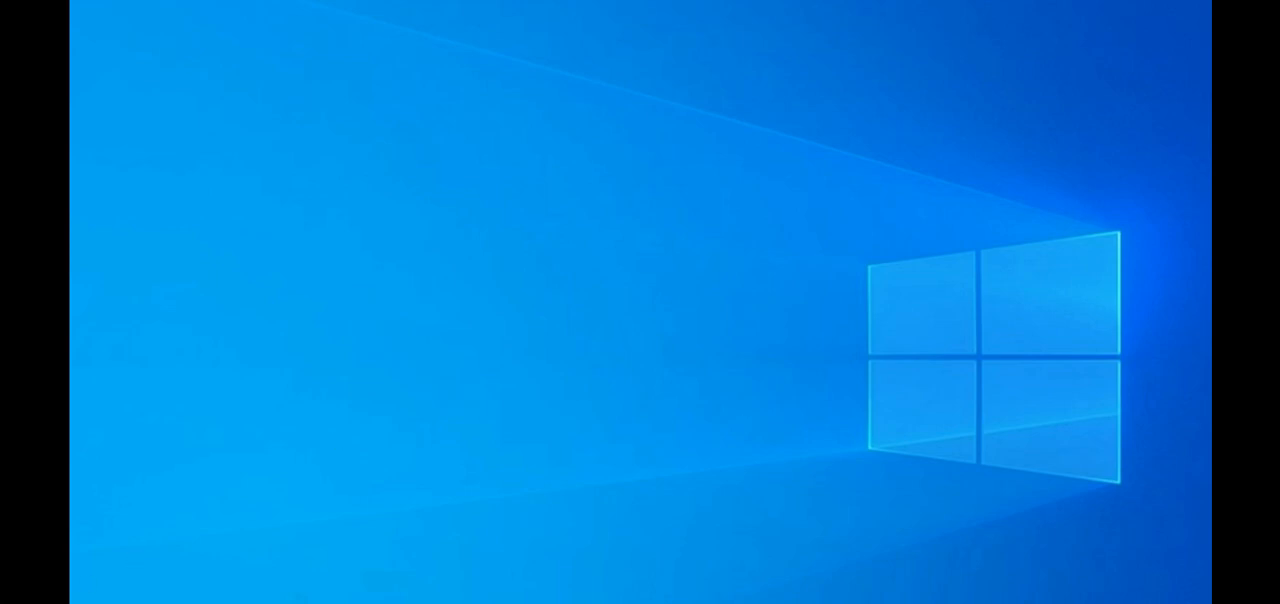
Step: Restart the Windows machine and sign back in with the account password
{"action": "key", "text": "super"}
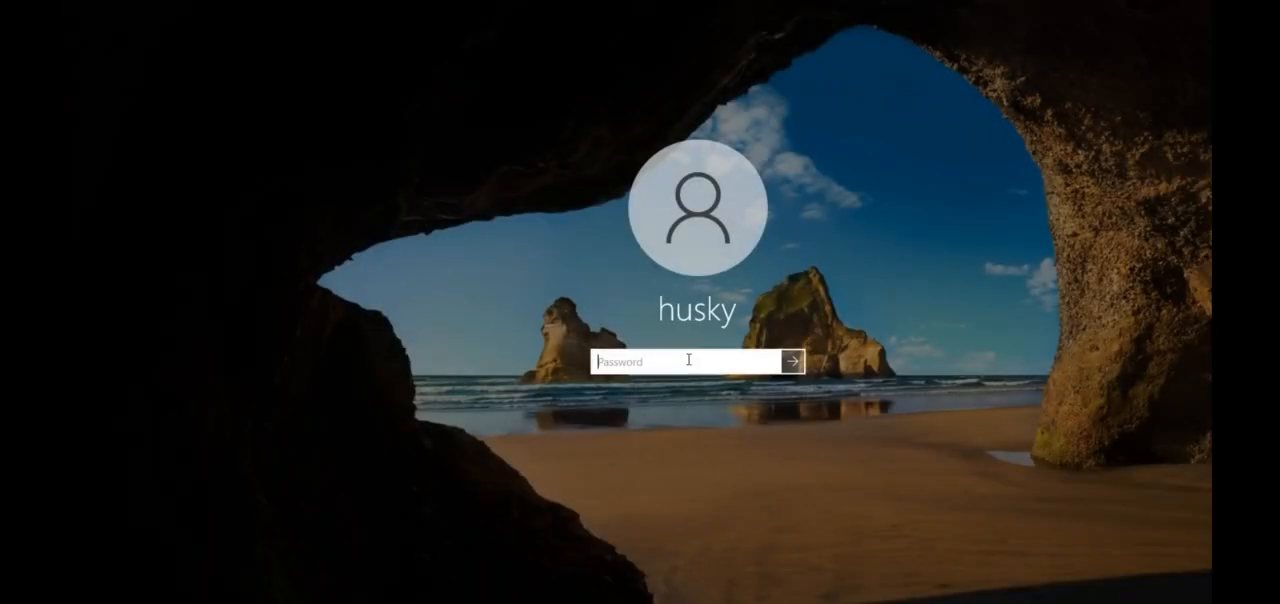
{"action": "type", "text": "********"}
{"action": "key", "text": "Return"}
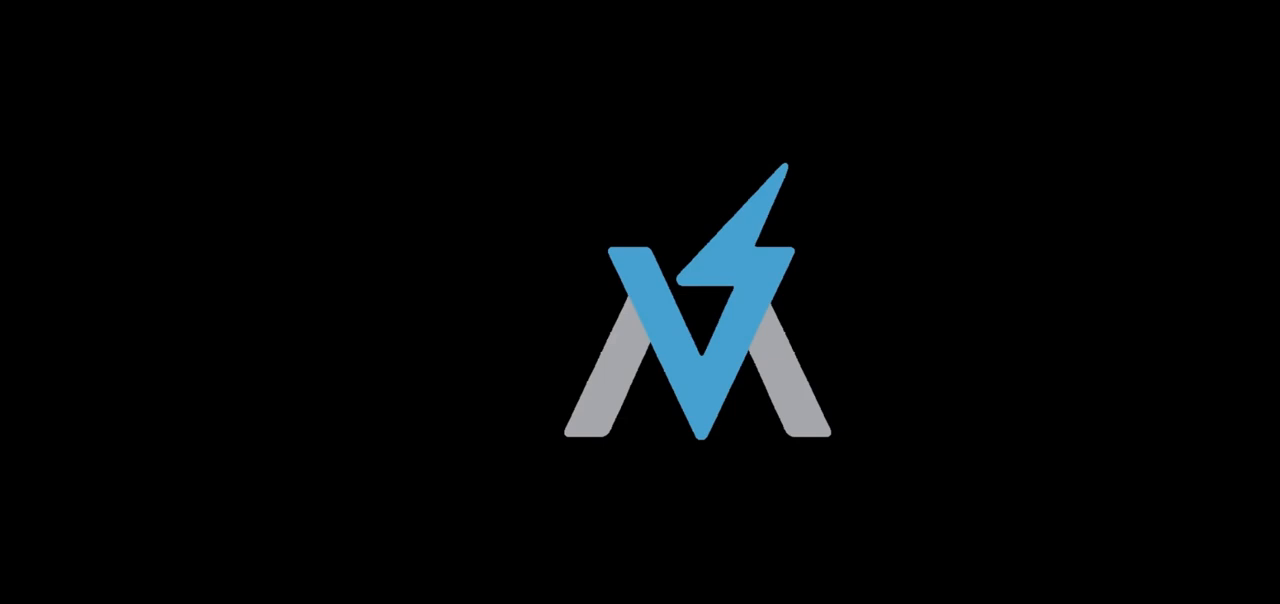
{"action": "left_click_drag", "start_coordinate": [486, 162], "coordinate": [1003, 529]}
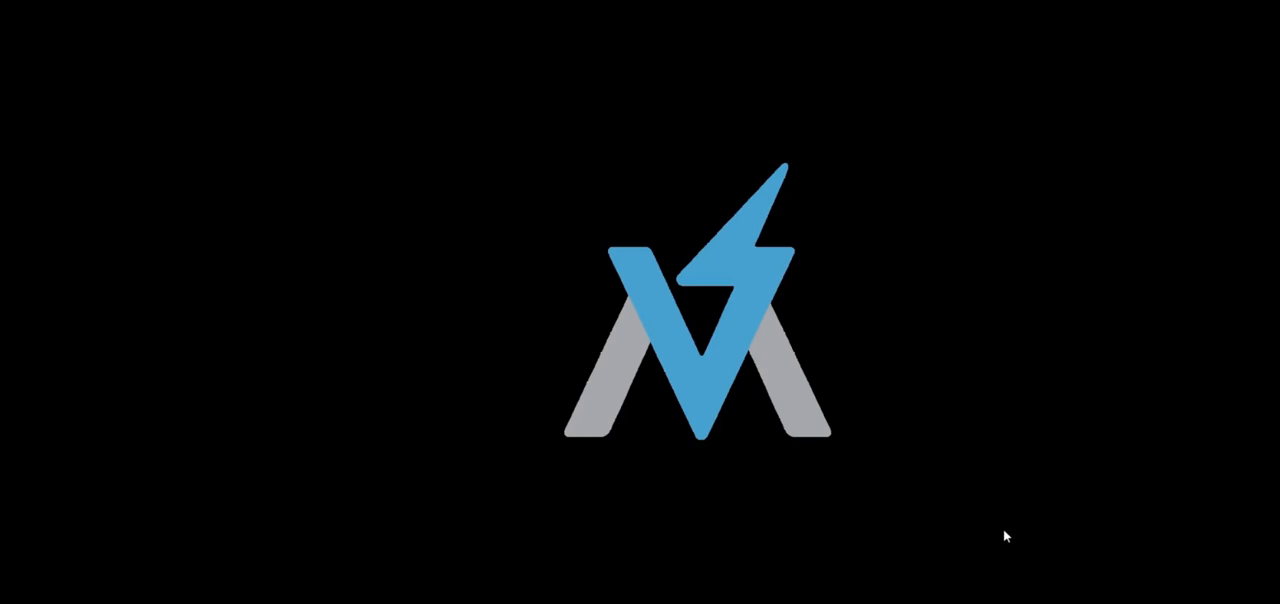